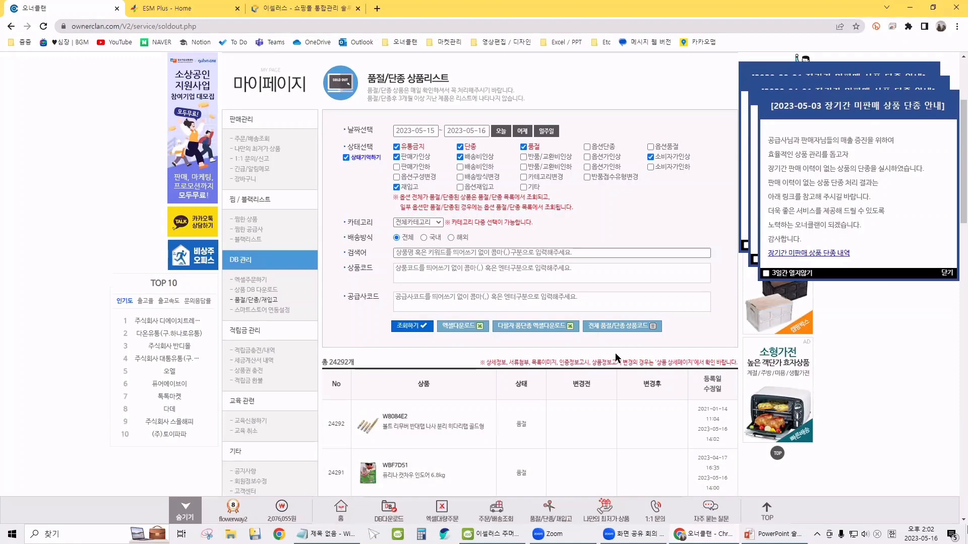
Set the end date of the 품절/단종 product list to 2023-05-15 and run the lookup.
{"action": "scroll", "coordinate": [657, 391], "scroll_direction": "up", "scroll_amount": 2}
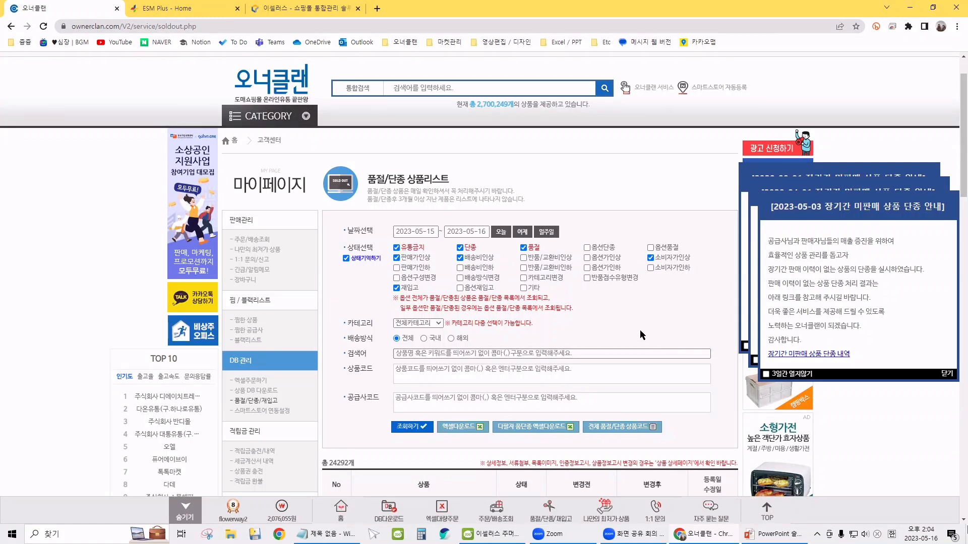
{"action": "scroll", "coordinate": [641, 337], "scroll_direction": "down", "scroll_amount": 1}
{"action": "left_click", "coordinate": [467, 182]}
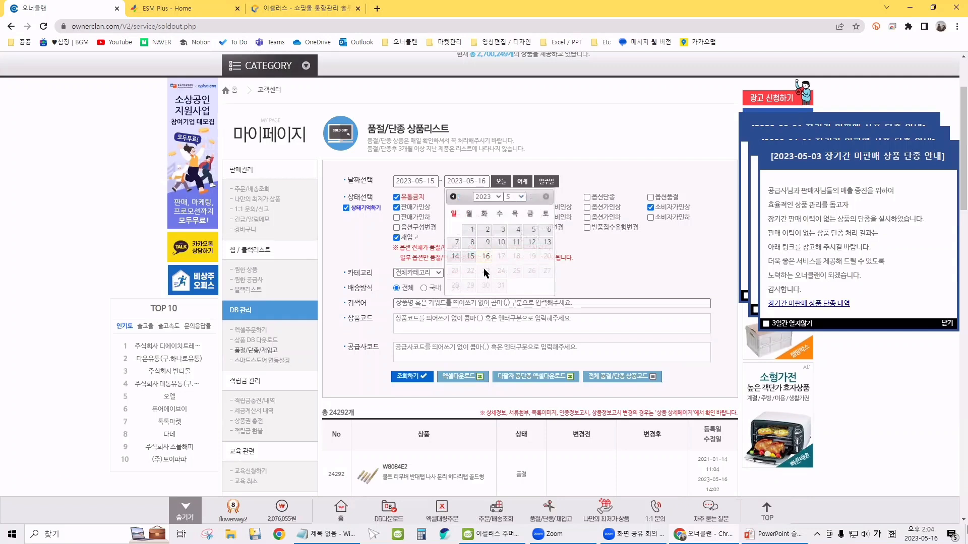
{"action": "left_click", "coordinate": [470, 256]}
{"action": "scroll", "coordinate": [444, 302], "scroll_direction": "down", "scroll_amount": 1}
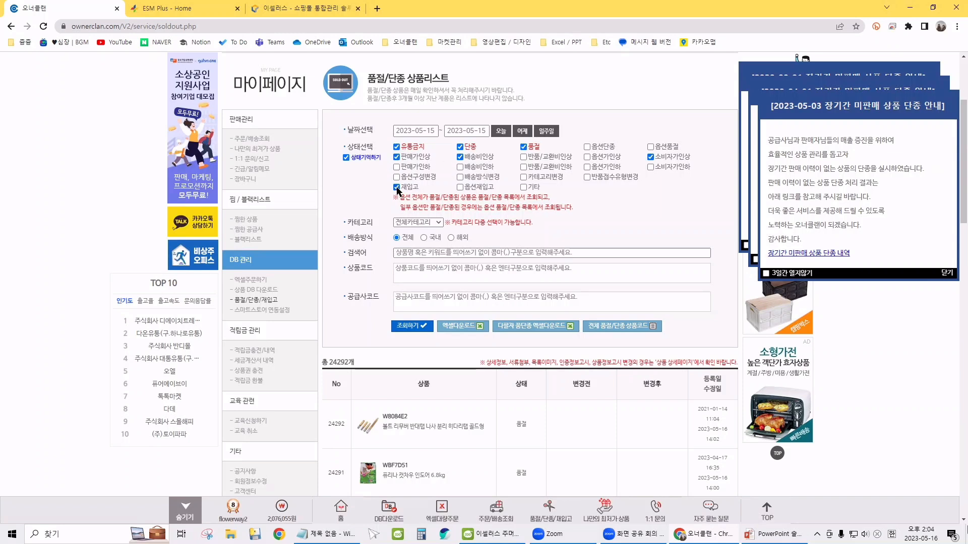
{"action": "left_click", "coordinate": [408, 328]}
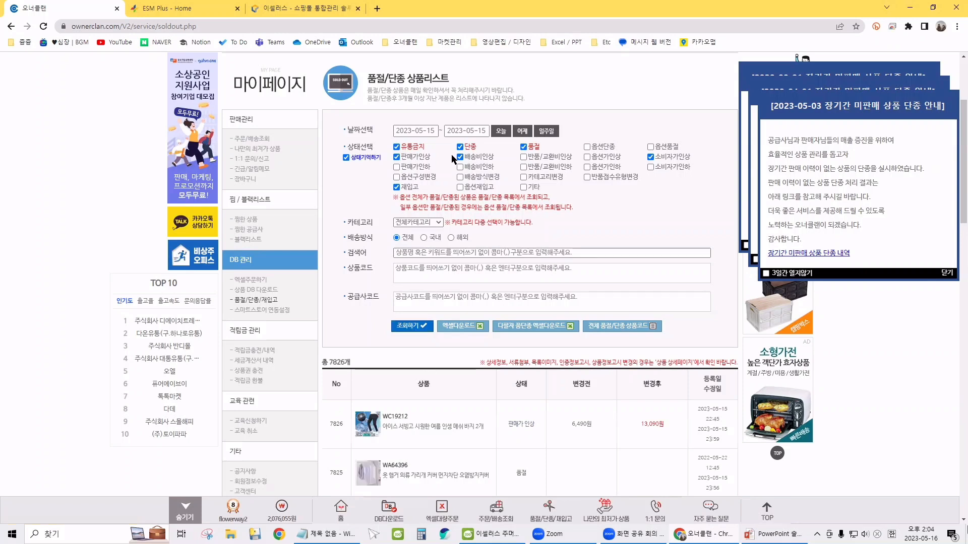
Export the looked-up 품절/단종 product list as an Excel download and open the downloaded CSV file.
{"action": "scroll", "coordinate": [451, 155], "scroll_direction": "down", "scroll_amount": 1}
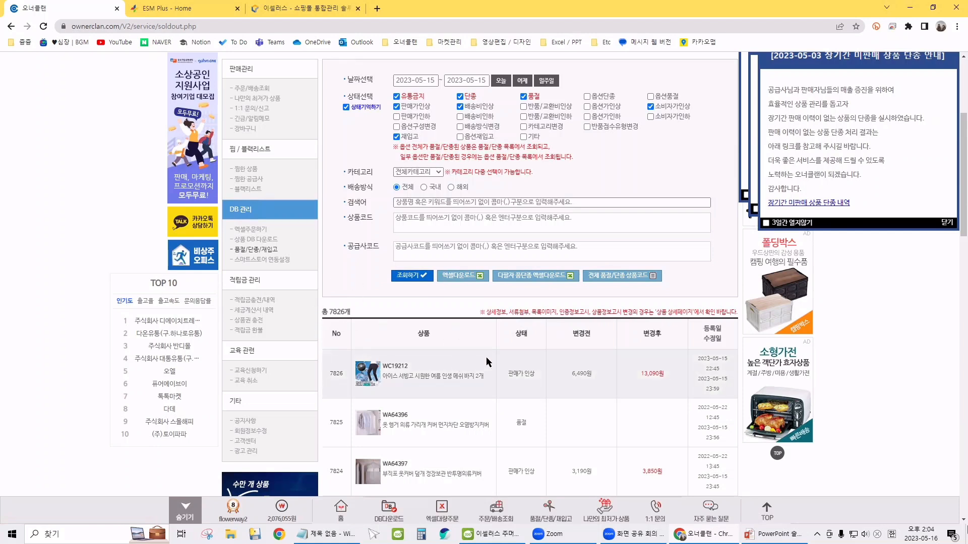
{"action": "scroll", "coordinate": [488, 362], "scroll_direction": "up", "scroll_amount": 2}
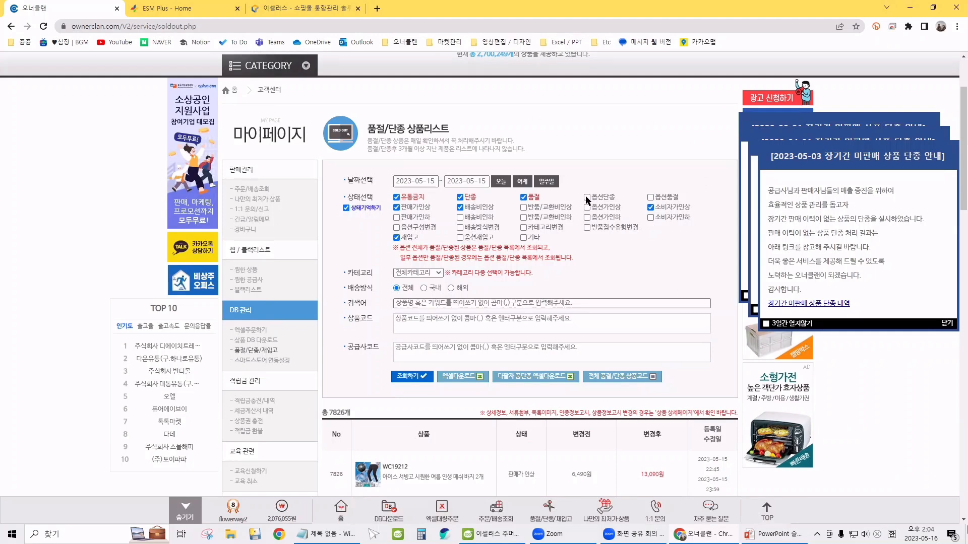
{"action": "left_click", "coordinate": [619, 303]}
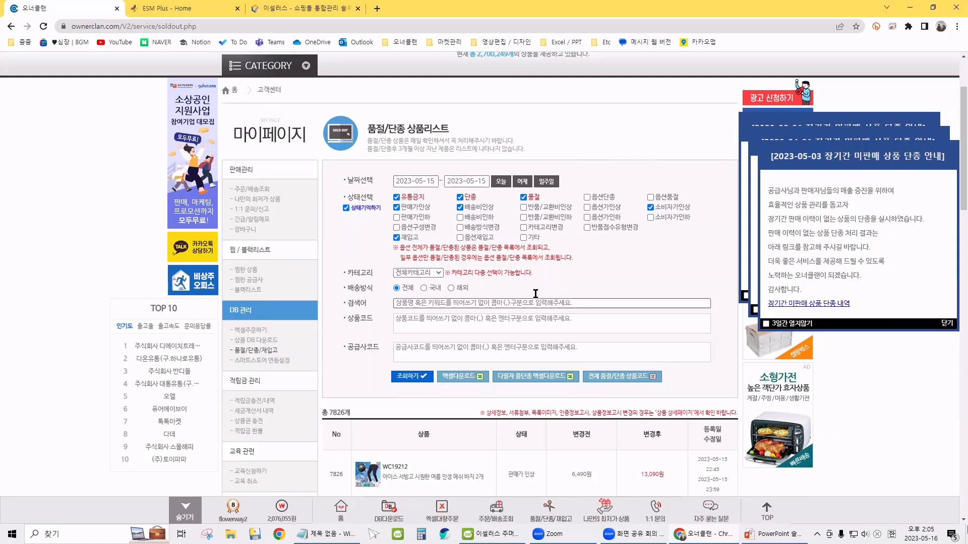
{"action": "scroll", "coordinate": [649, 254], "scroll_direction": "down", "scroll_amount": 3}
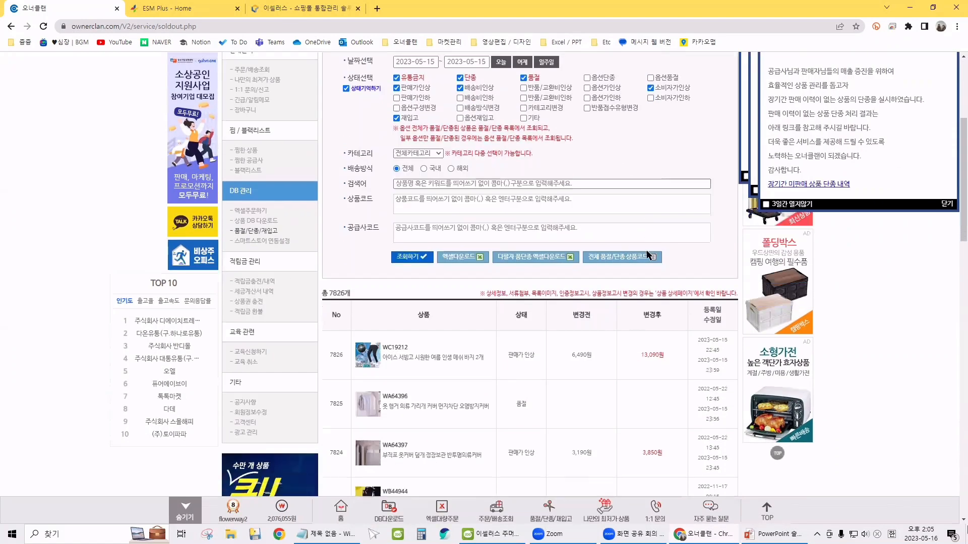
{"action": "scroll", "coordinate": [422, 304], "scroll_direction": "down", "scroll_amount": 2}
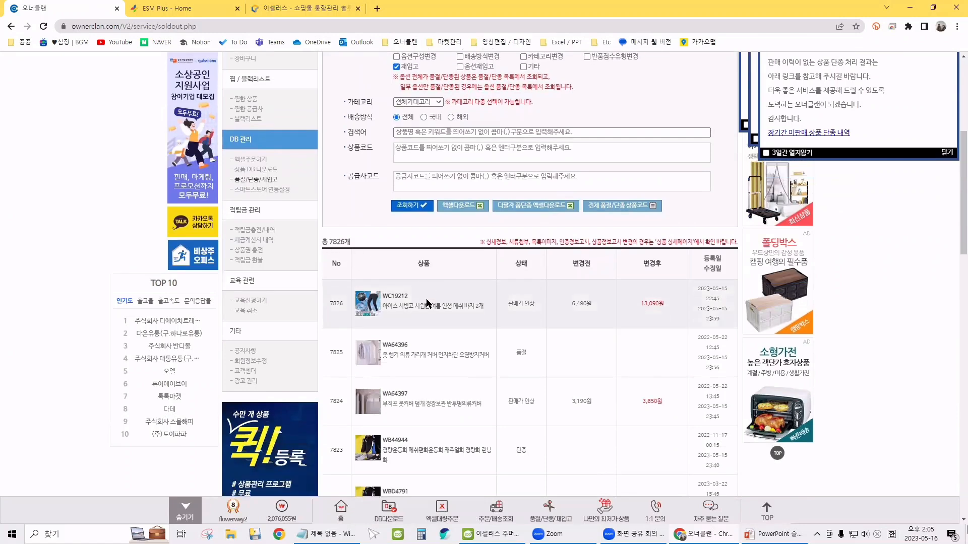
{"action": "scroll", "coordinate": [426, 303], "scroll_direction": "up", "scroll_amount": 3}
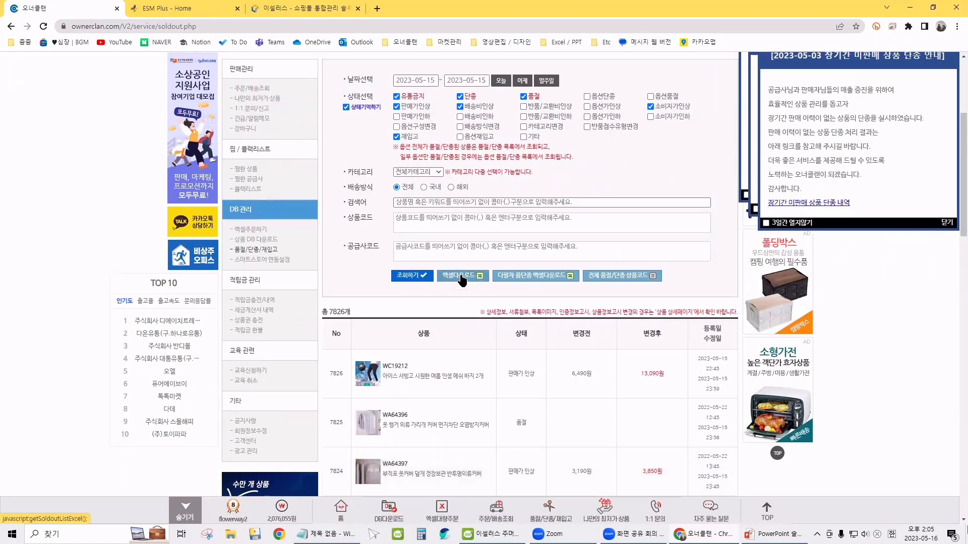
{"action": "left_click", "coordinate": [461, 276]}
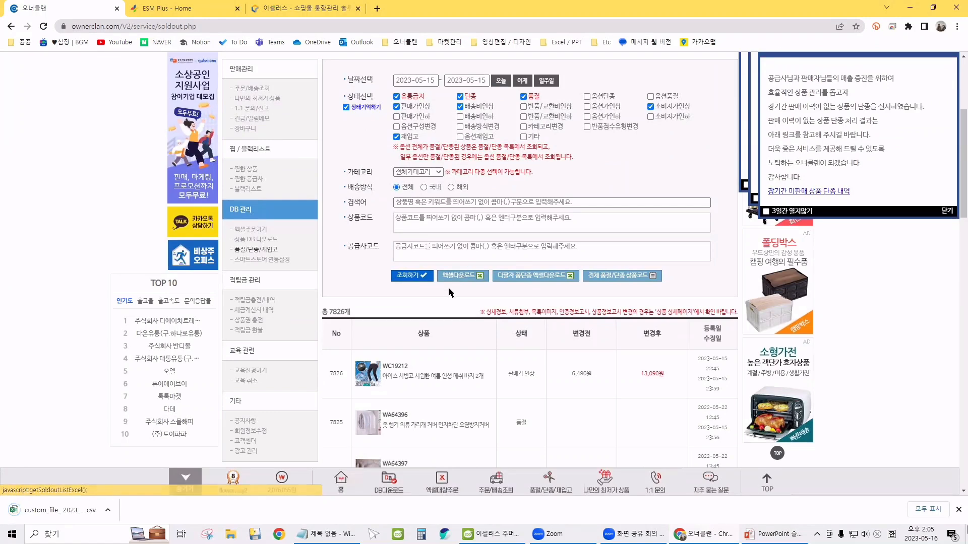
{"action": "left_click", "coordinate": [75, 513]}
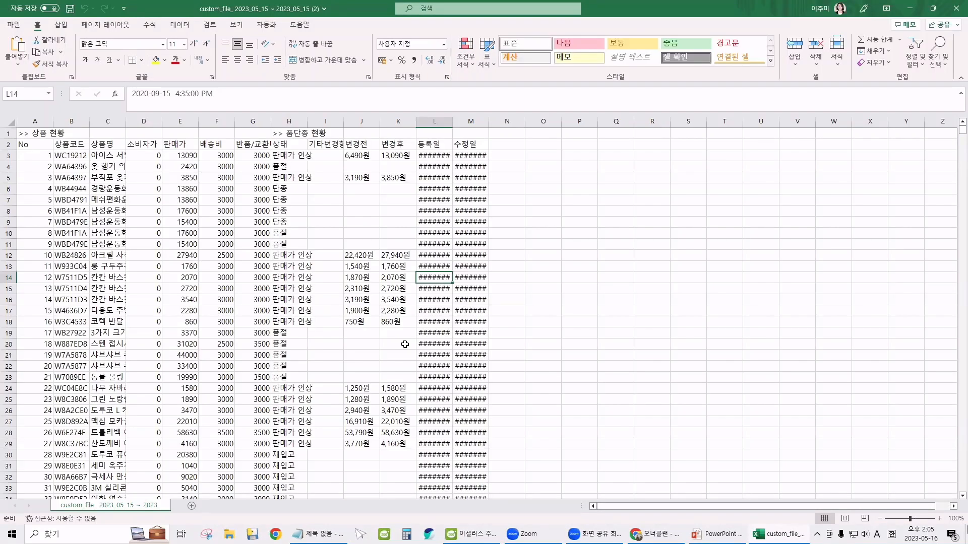
Delete the title row above the column headings and add filters to the header row.
{"action": "left_click", "coordinate": [9, 133]}
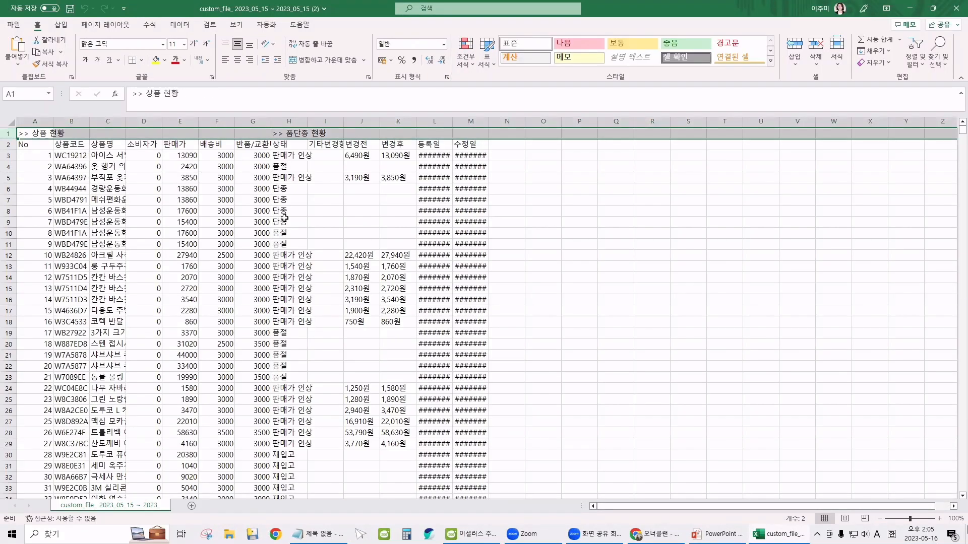
{"action": "key", "text": "ctrl+minus"}
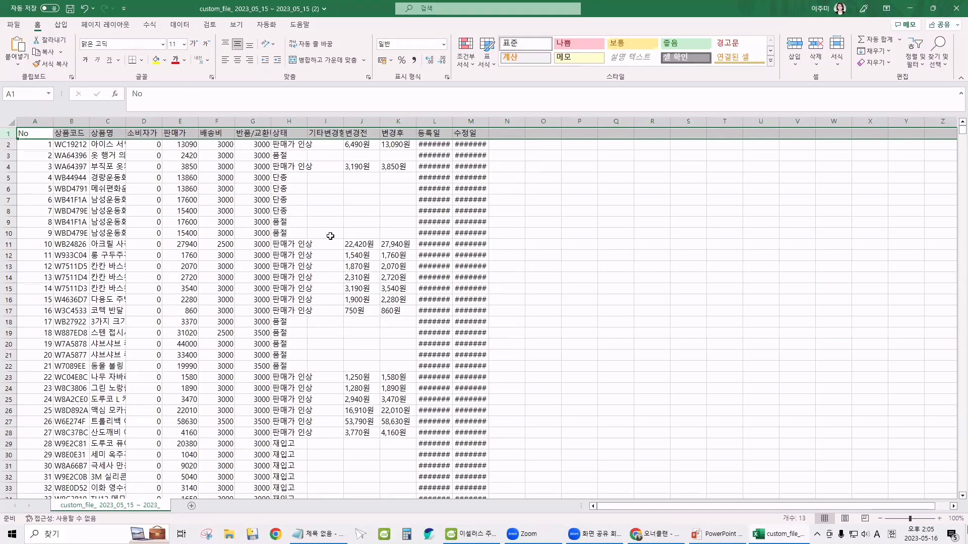
{"action": "key", "text": "ctrl+shift+l"}
{"action": "left_click", "coordinate": [237, 192]}
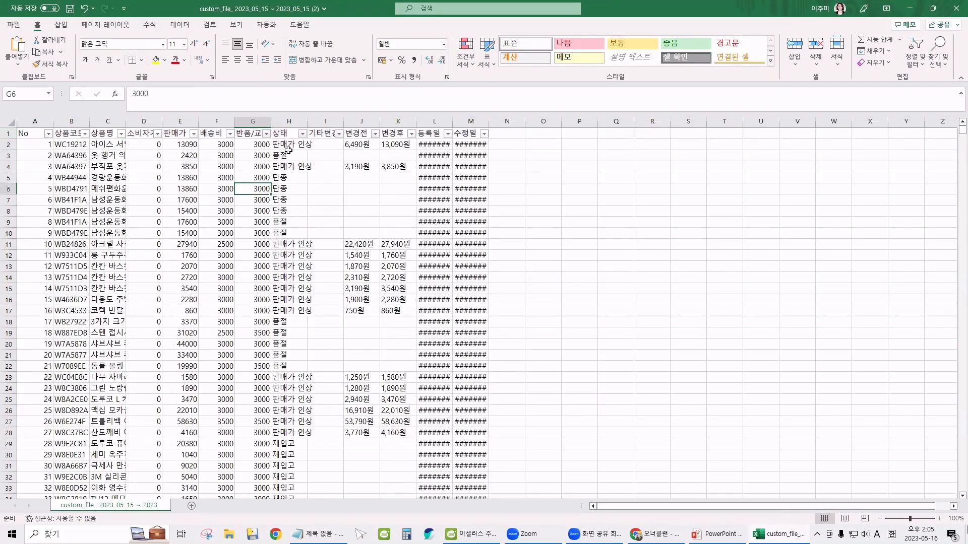
Check the filter values of the 상태 column and widen the 수정일 column temporarily to read its dates.
{"action": "left_click", "coordinate": [302, 133]}
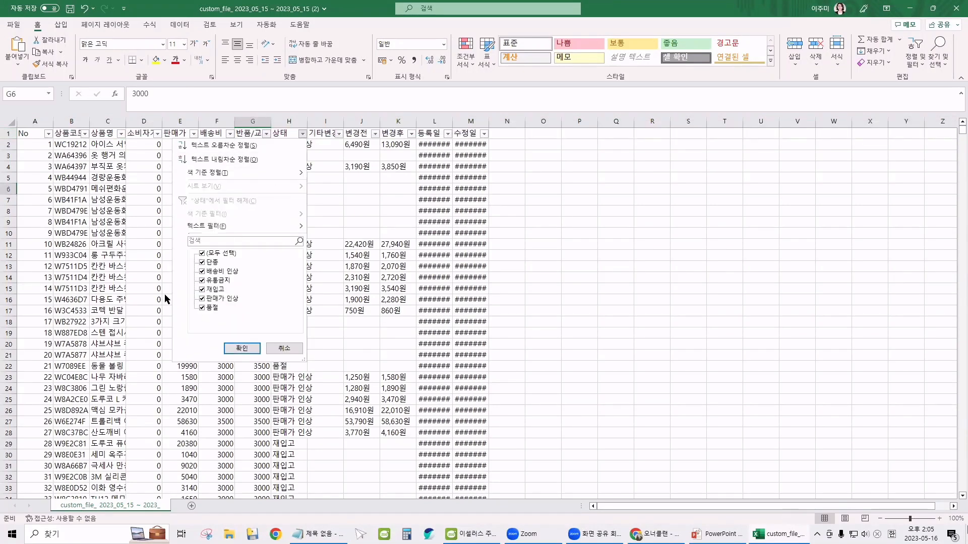
{"action": "left_click", "coordinate": [276, 354]}
{"action": "left_click", "coordinate": [419, 186]}
{"action": "left_click", "coordinate": [482, 147]}
{"action": "left_click_drag", "start_coordinate": [488, 119], "coordinate": [561, 119]}
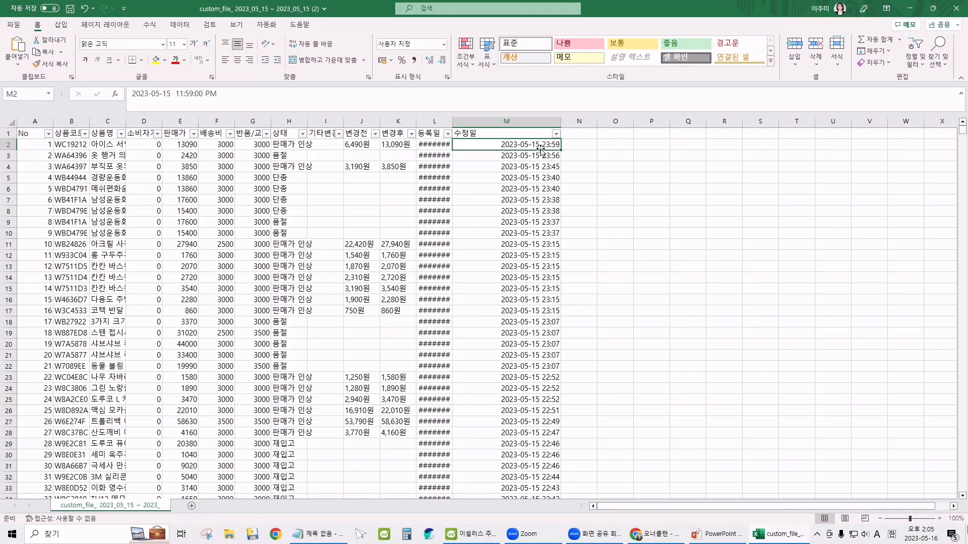
{"action": "scroll", "coordinate": [546, 211], "scroll_direction": "down", "scroll_amount": 4}
{"action": "scroll", "coordinate": [546, 211], "scroll_direction": "up", "scroll_amount": 4}
{"action": "left_click_drag", "start_coordinate": [549, 118], "coordinate": [505, 121]}
{"action": "left_click", "coordinate": [362, 200]}
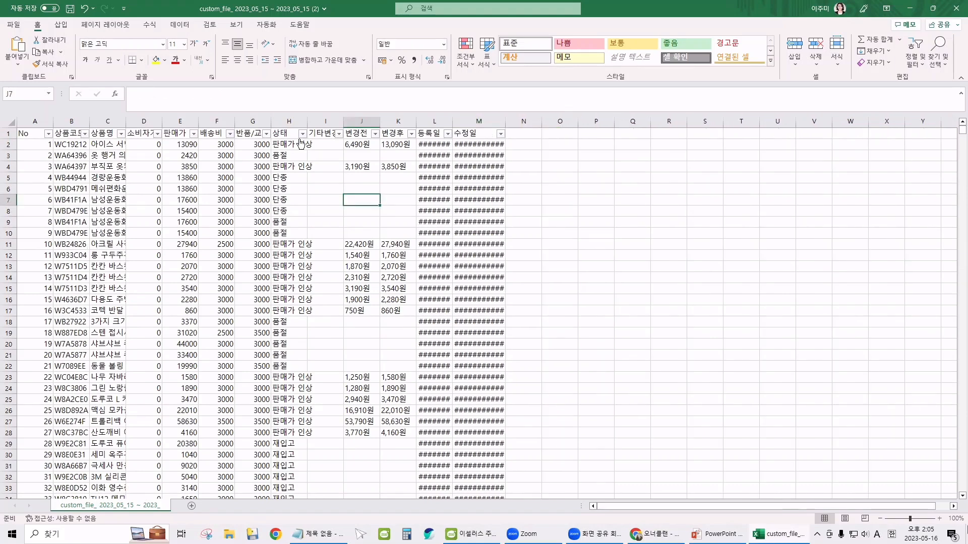
Write the processing order in Notepad: 재입고 - 판매중지(품절/단종/유통금지) - 배송비 인상 - 가격인상(소비자가/판매가).
{"action": "left_click", "coordinate": [302, 134]}
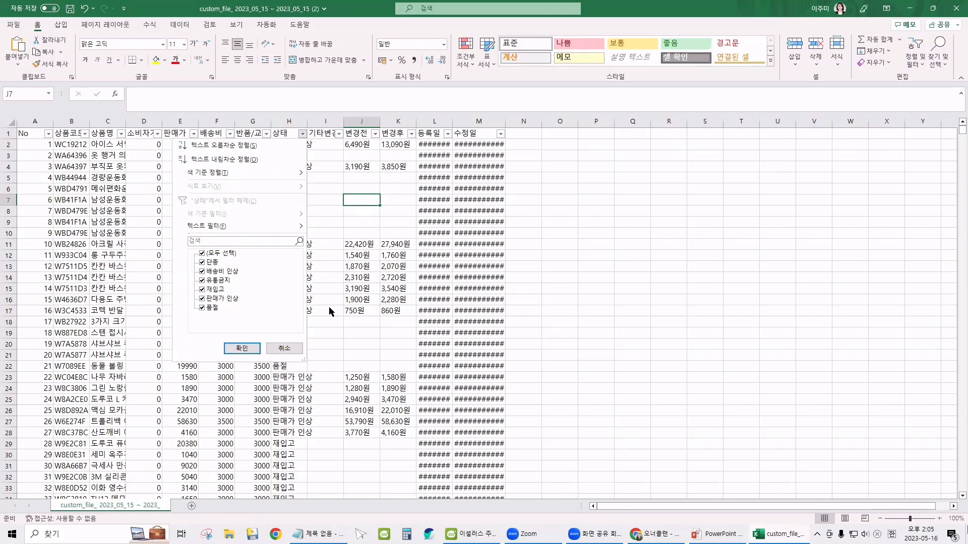
{"action": "key", "text": "Escape"}
{"action": "left_click", "coordinate": [316, 535]}
{"action": "type", "text": "재입고 - "}
{"action": "type", "text": "판매중지("}
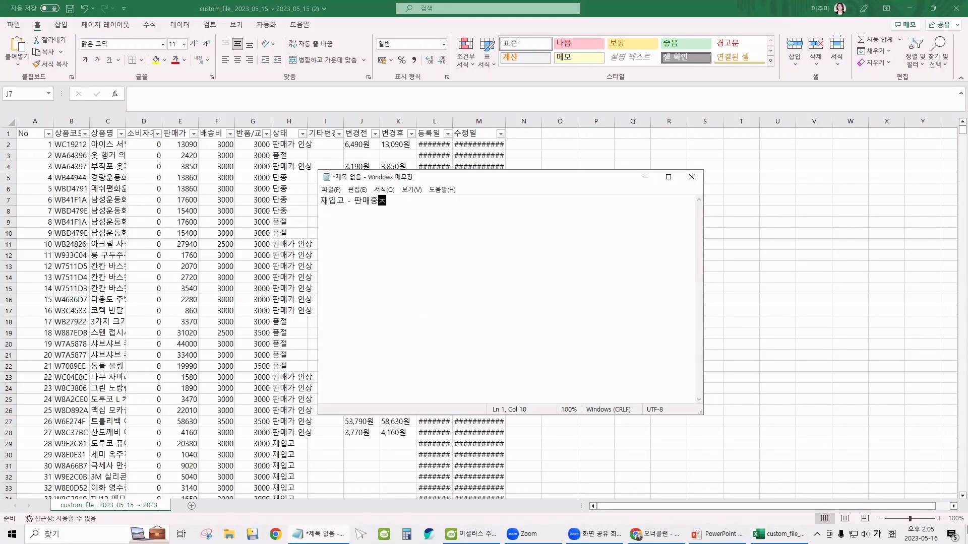
{"action": "type", "text": "품절/단종/유통금지)"}
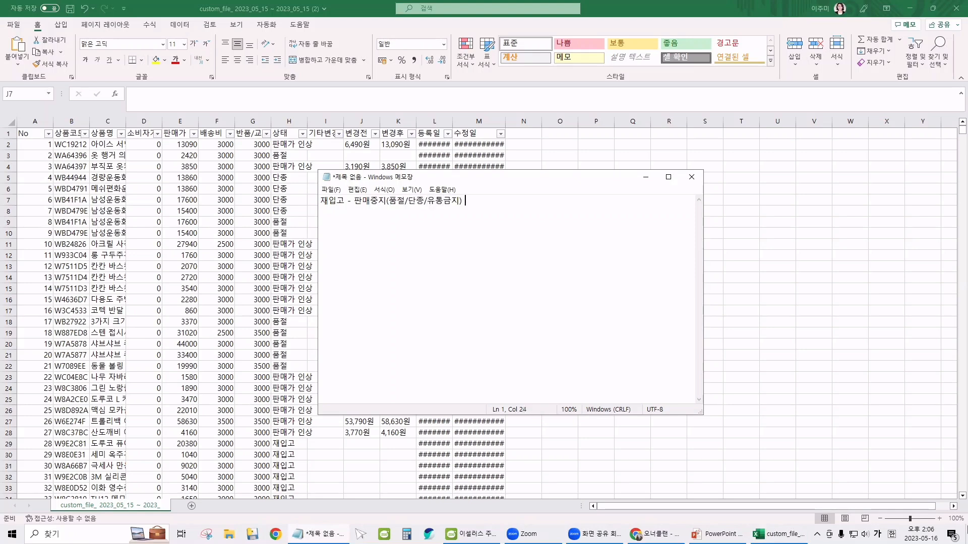
{"action": "type", "text": " - 배송비 "}
{"action": "type", "text": "인상 -"}
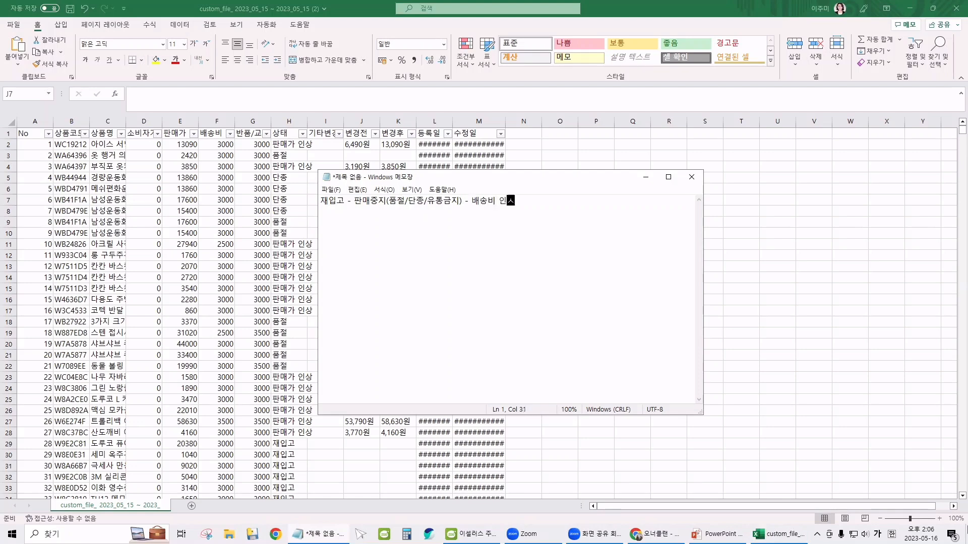
{"action": "type", "text": " 가격인상(소비자가/ㅍ판매가)"}
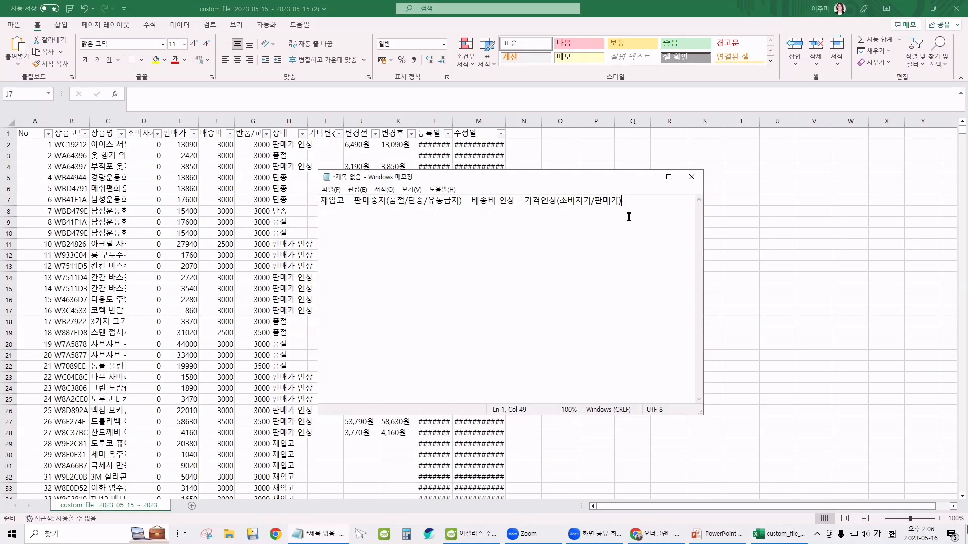
Review the processing order in the note, highlighting the restock, sales-stop, shipping-fee and price-increase parts.
{"action": "left_click_drag", "start_coordinate": [346, 200], "coordinate": [284, 200]}
{"action": "left_click", "coordinate": [331, 212]}
{"action": "left_click_drag", "start_coordinate": [473, 200], "coordinate": [637, 194]}
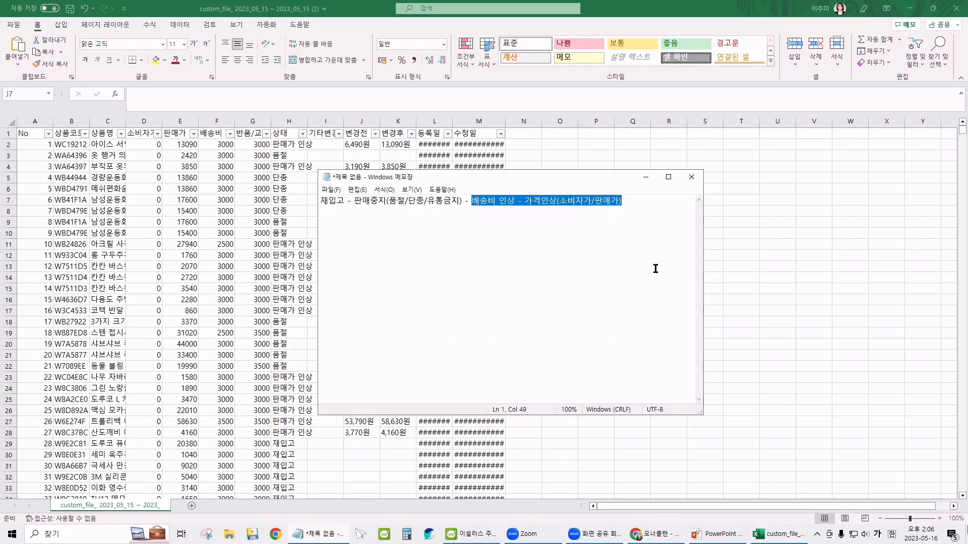
{"action": "left_click", "coordinate": [580, 246]}
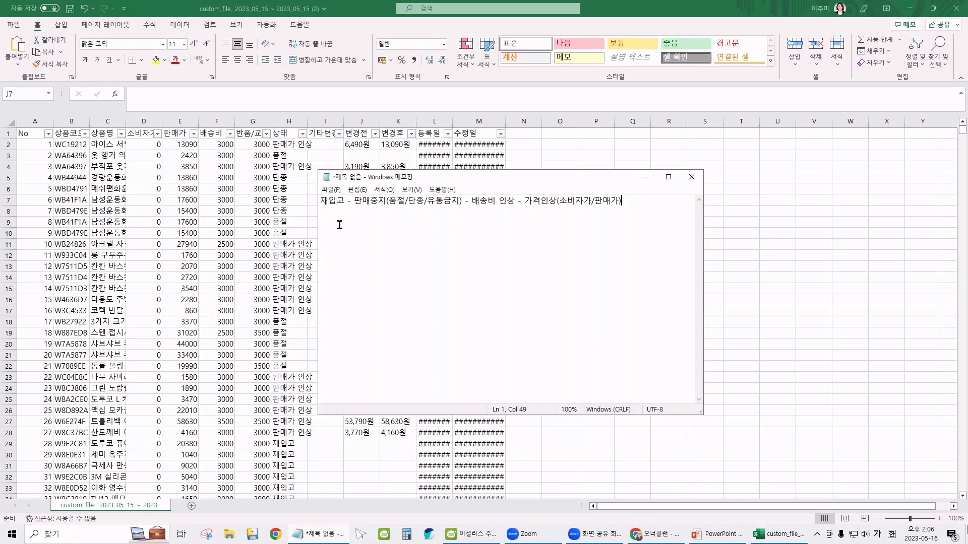
{"action": "left_click_drag", "start_coordinate": [345, 204], "coordinate": [321, 202]}
{"action": "left_click", "coordinate": [388, 263]}
{"action": "left_click", "coordinate": [598, 201]}
{"action": "left_click_drag", "start_coordinate": [321, 202], "coordinate": [462, 201]}
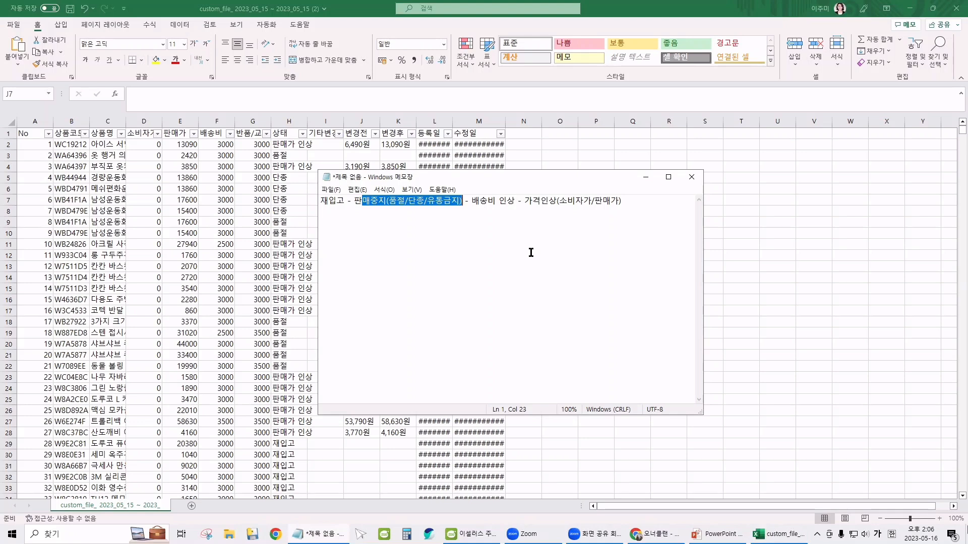
{"action": "left_click", "coordinate": [571, 241]}
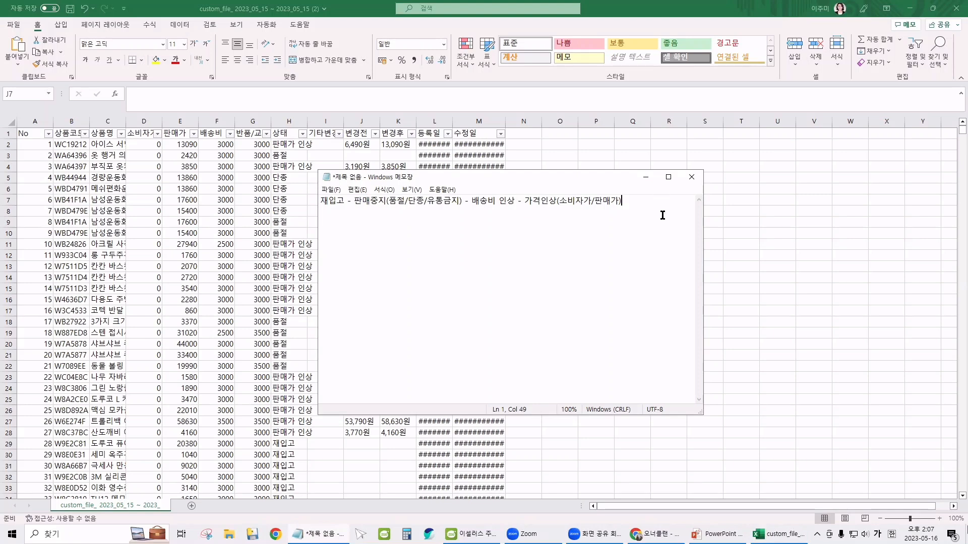
{"action": "left_click_drag", "start_coordinate": [664, 208], "coordinate": [277, 200]}
{"action": "left_click", "coordinate": [427, 243]}
{"action": "left_click", "coordinate": [648, 222]}
{"action": "key", "text": "ctrl+a"}
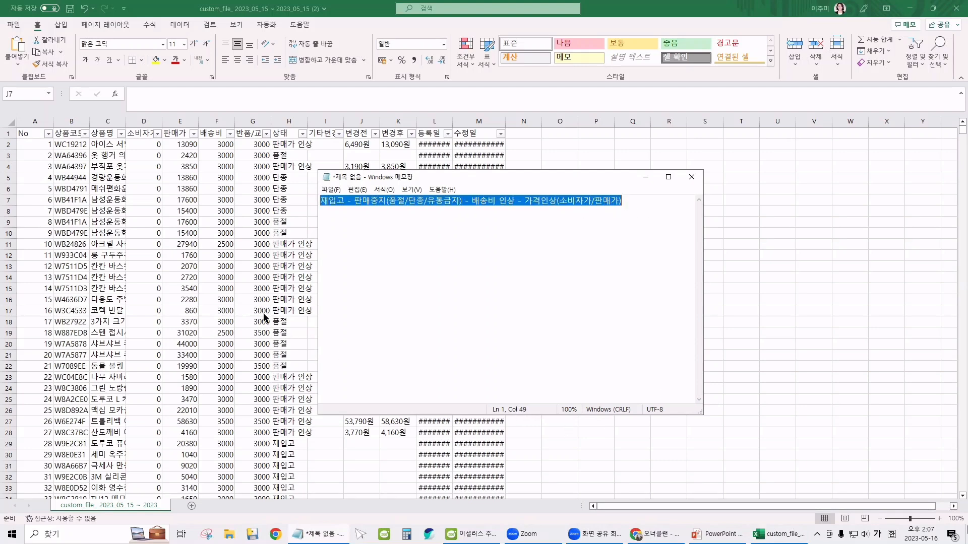
{"action": "left_click", "coordinate": [313, 211]}
Switch to the 이셀러스 주머니 product manager and view its 정보수집 options.
{"action": "left_click", "coordinate": [472, 534]}
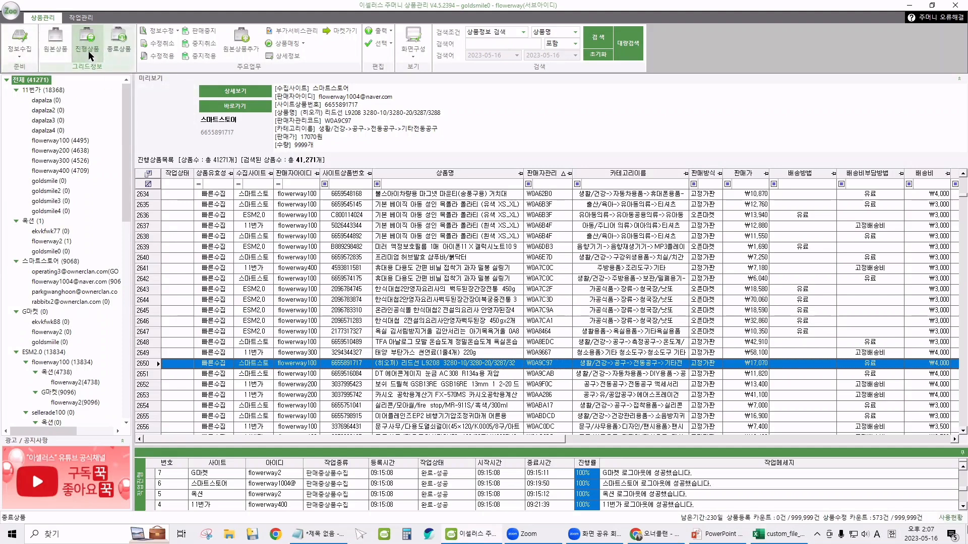
{"action": "left_click", "coordinate": [25, 46]}
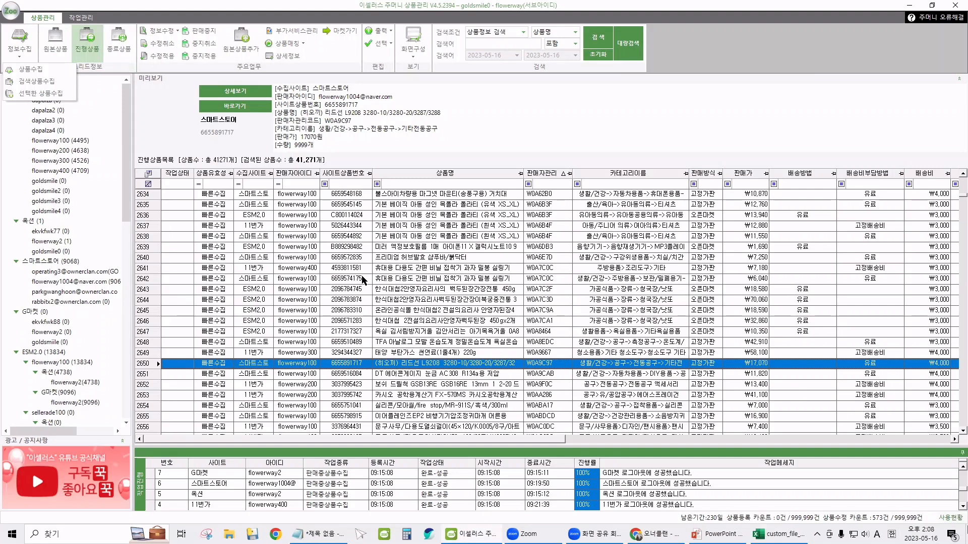
{"action": "left_click", "coordinate": [379, 271]}
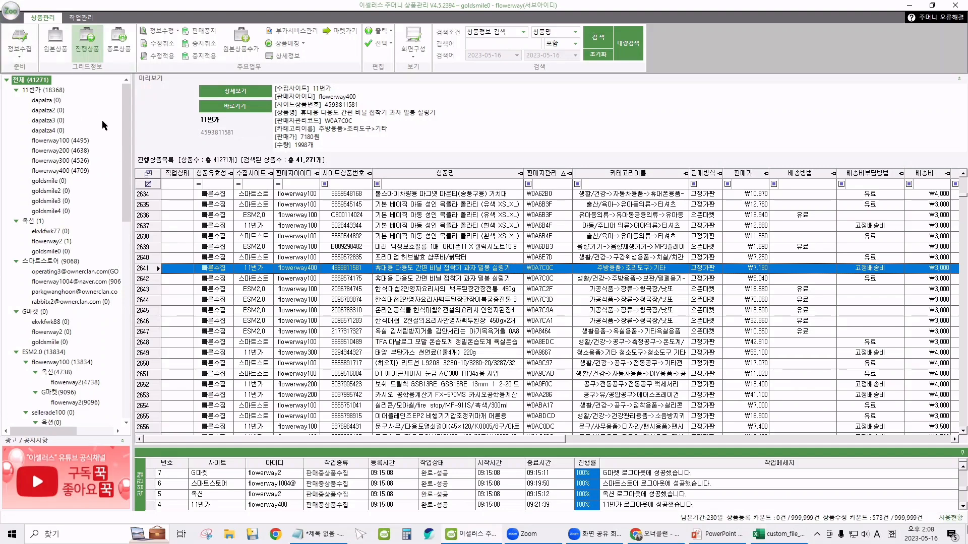
Open 상품수집, mark seller accounts under 11번가, 옥션, 스마트스토어, G마켓 and ESM2.0, and close it without collecting.
{"action": "left_click", "coordinate": [20, 53]}
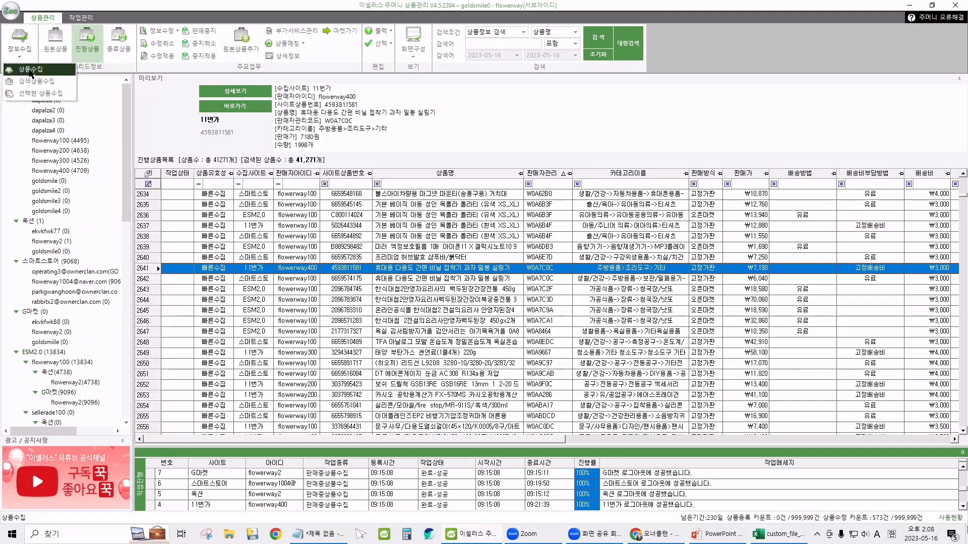
{"action": "left_click", "coordinate": [31, 71]}
{"action": "mouse_move", "coordinate": [474, 234]}
{"action": "left_mouse_down"}
{"action": "mouse_move", "coordinate": [474, 285]}
{"action": "mouse_move", "coordinate": [473, 229]}
{"action": "left_mouse_up"}
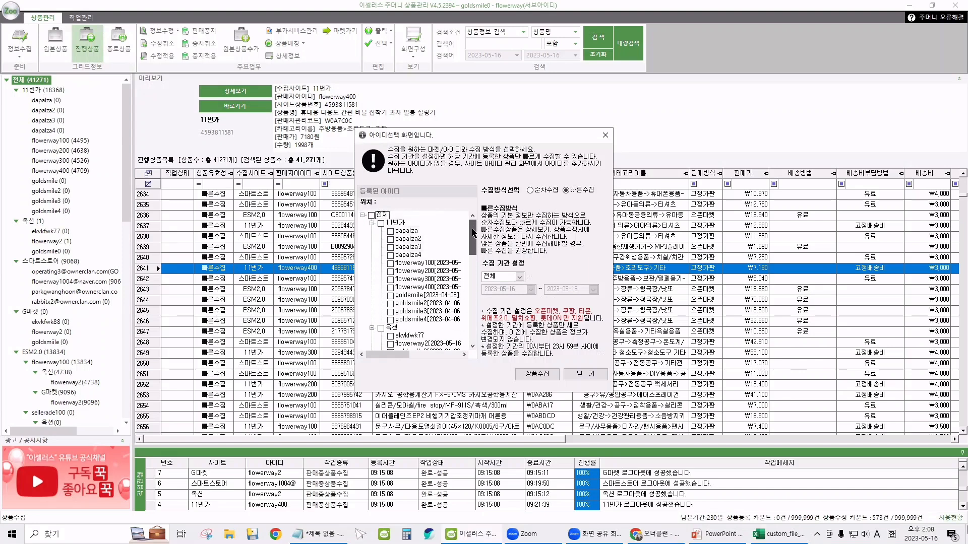
{"action": "scroll", "coordinate": [474, 232], "scroll_direction": "down", "scroll_amount": 1}
{"action": "left_click", "coordinate": [390, 239]}
{"action": "left_click", "coordinate": [390, 247]}
{"action": "left_click", "coordinate": [390, 255]}
{"action": "left_click", "coordinate": [390, 263]}
{"action": "left_click", "coordinate": [390, 319]}
{"action": "scroll", "coordinate": [394, 332], "scroll_direction": "down", "scroll_amount": 3}
{"action": "scroll", "coordinate": [393, 334], "scroll_direction": "down", "scroll_amount": 1}
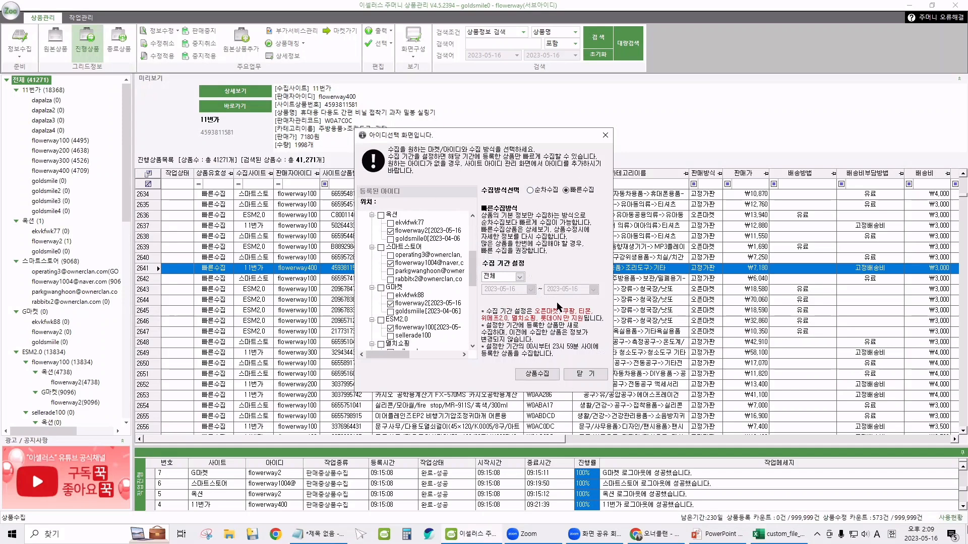
{"action": "left_click", "coordinate": [585, 374]}
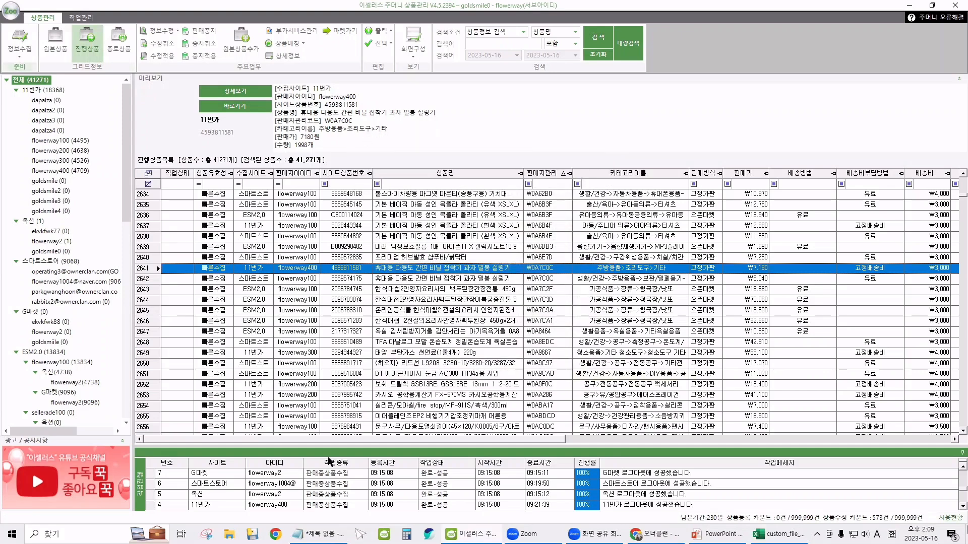
Switch the product list from 진행상품 to 종료상품.
{"action": "left_click", "coordinate": [328, 321]}
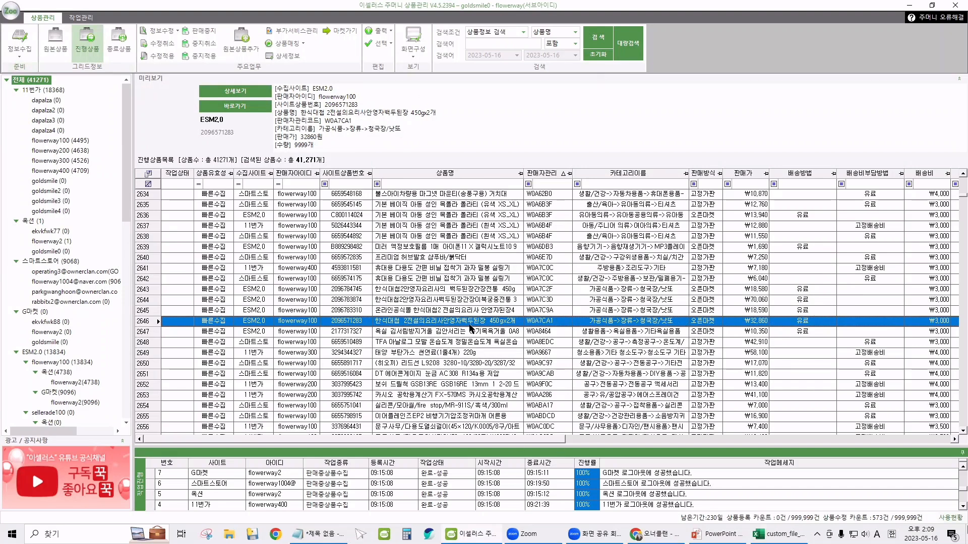
{"action": "left_click", "coordinate": [121, 34]}
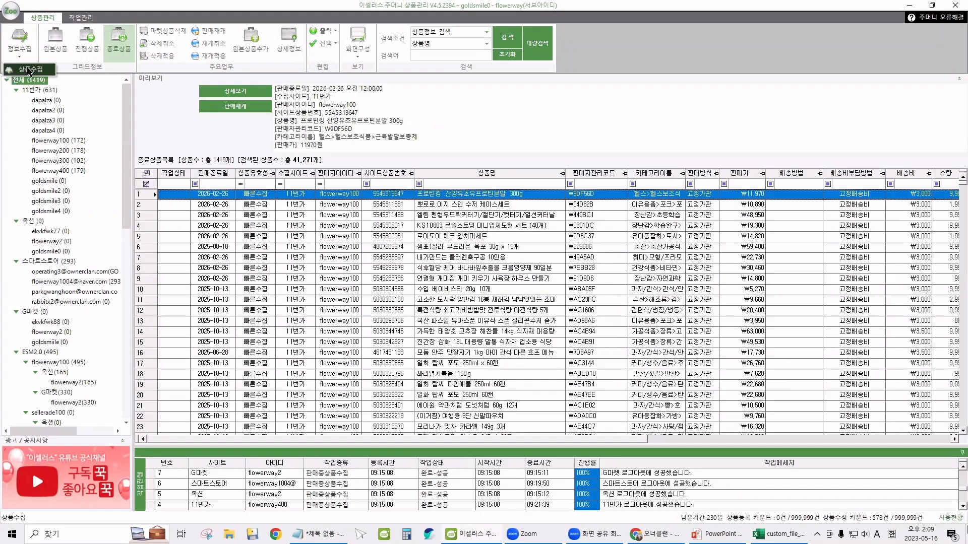
Open 상품수집, mark four seller accounts under 11번가, look through the other markets, and close it without collecting.
{"action": "left_click", "coordinate": [29, 72]}
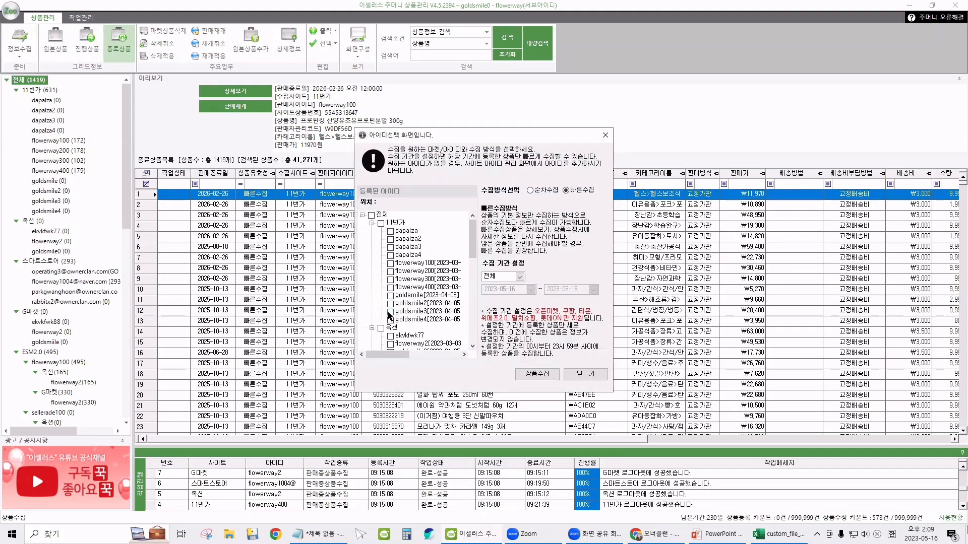
{"action": "left_click", "coordinate": [391, 263]}
{"action": "left_click", "coordinate": [390, 271]}
{"action": "left_click", "coordinate": [391, 279]}
{"action": "left_click", "coordinate": [391, 287]}
{"action": "left_click_drag", "start_coordinate": [476, 245], "coordinate": [473, 281]}
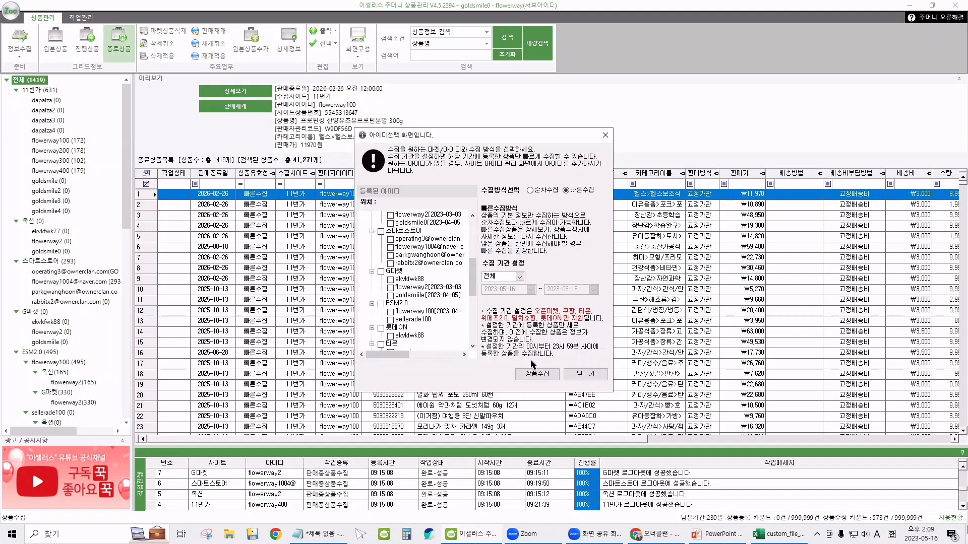
{"action": "left_click", "coordinate": [584, 374]}
Reset the search conditions of the 종료상품 list.
{"action": "left_click", "coordinate": [389, 311]}
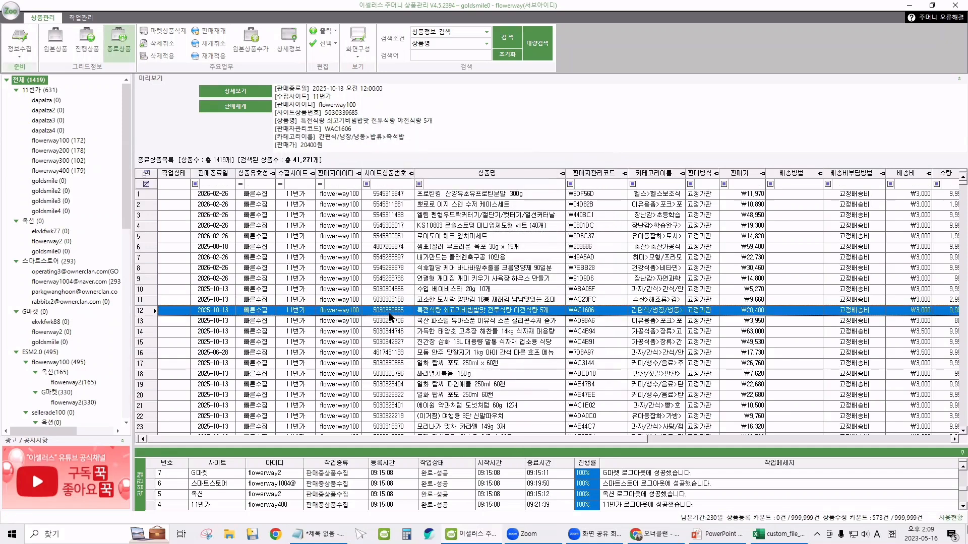
{"action": "left_click", "coordinate": [514, 54]}
Switch to Excel, check the 재입고 entry in the Notepad processing order, and return to the workbook.
{"action": "left_click", "coordinate": [777, 542]}
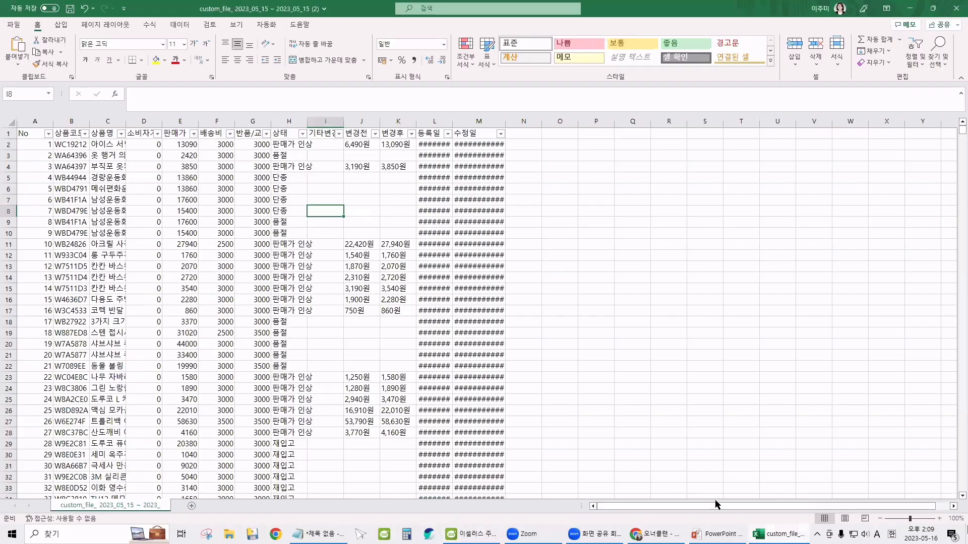
{"action": "left_click", "coordinate": [319, 535]}
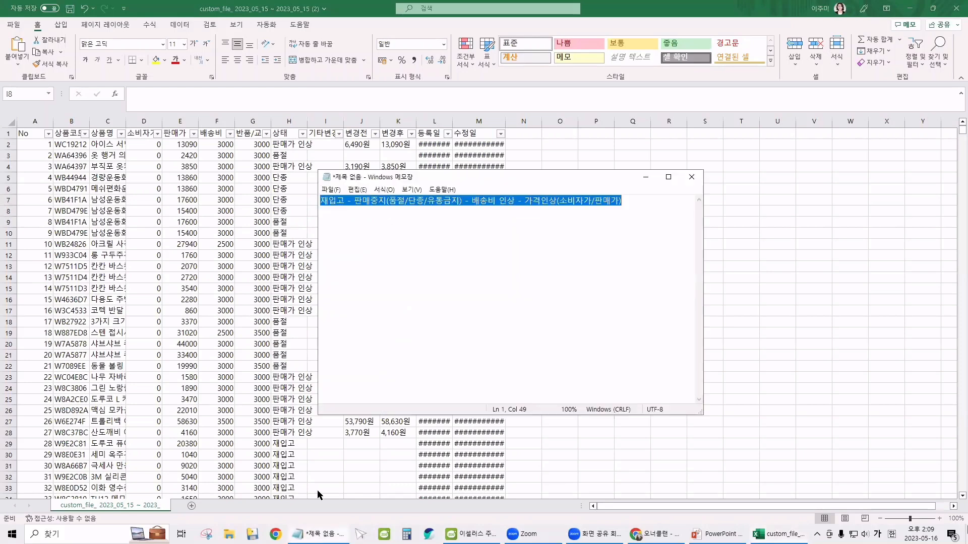
{"action": "left_click_drag", "start_coordinate": [347, 200], "coordinate": [307, 204]}
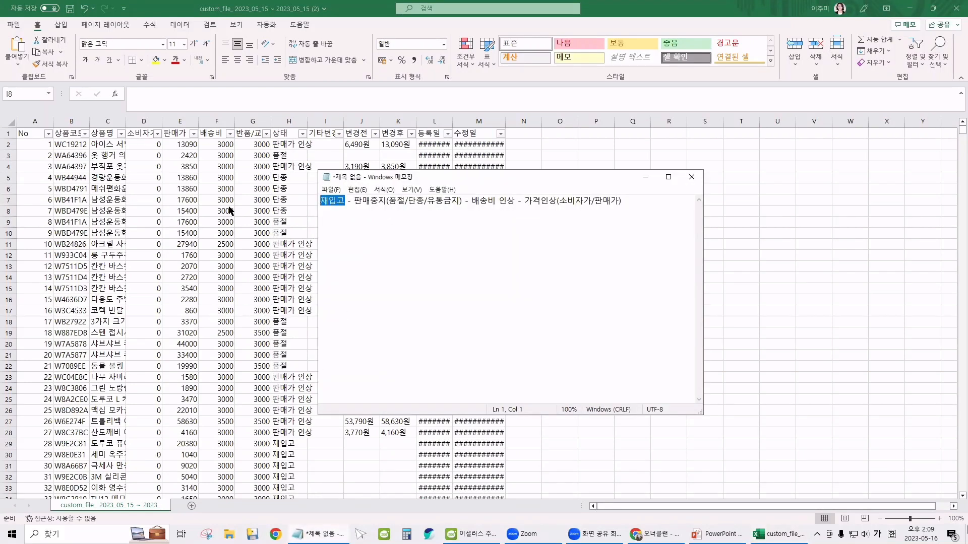
{"action": "key", "text": "alt+Tab"}
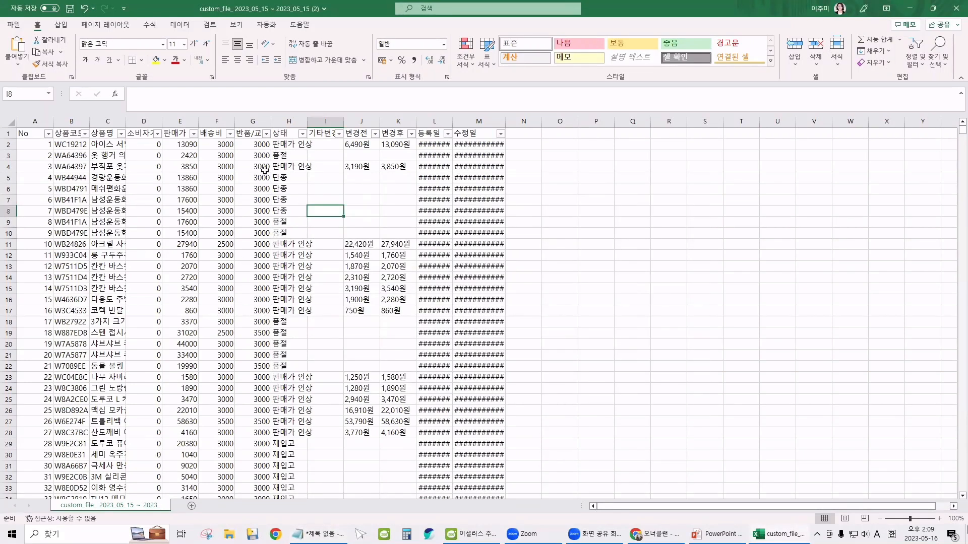
Filter the 상태 column to show only 재입고 products.
{"action": "left_click", "coordinate": [285, 159]}
{"action": "left_click", "coordinate": [303, 133]}
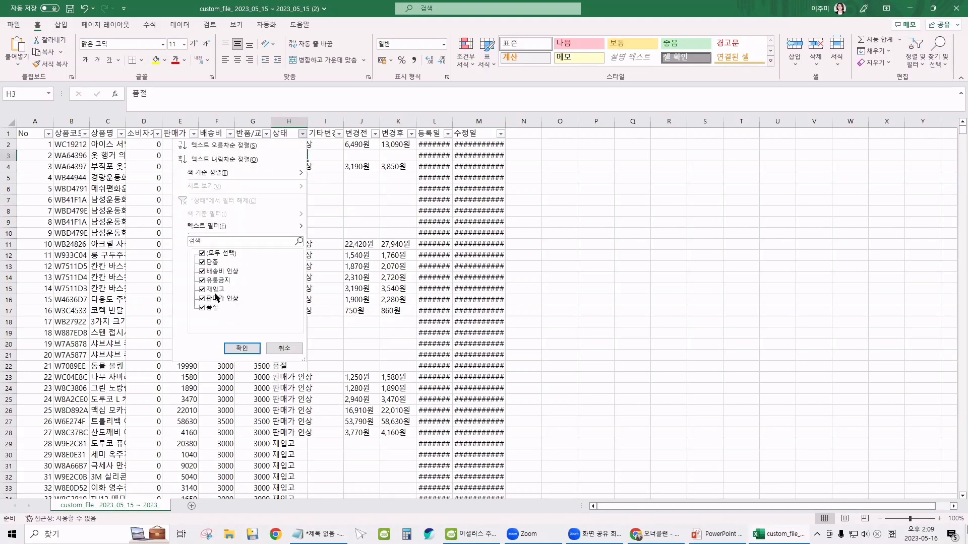
{"action": "left_click", "coordinate": [216, 253]}
{"action": "left_click", "coordinate": [215, 289]}
{"action": "left_click", "coordinate": [240, 349]}
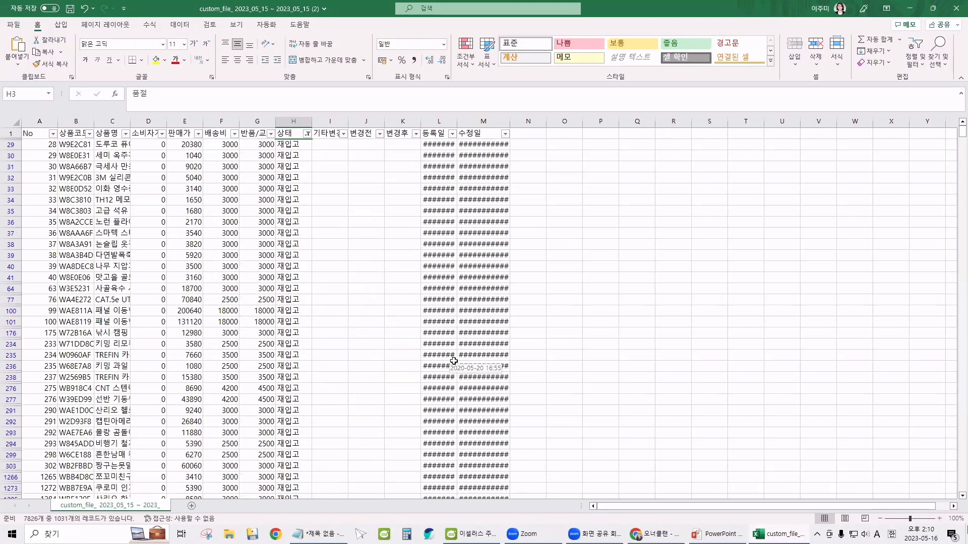
Copy all the product codes of the filtered 재입고 rows, starting from W9E2C81.
{"action": "left_click", "coordinate": [74, 144]}
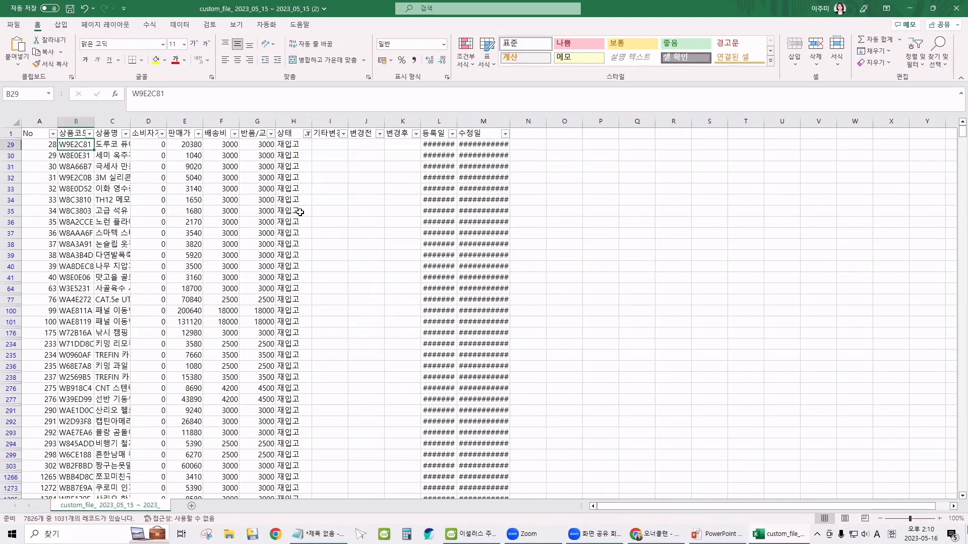
{"action": "key", "text": "ctrl+shift+Down"}
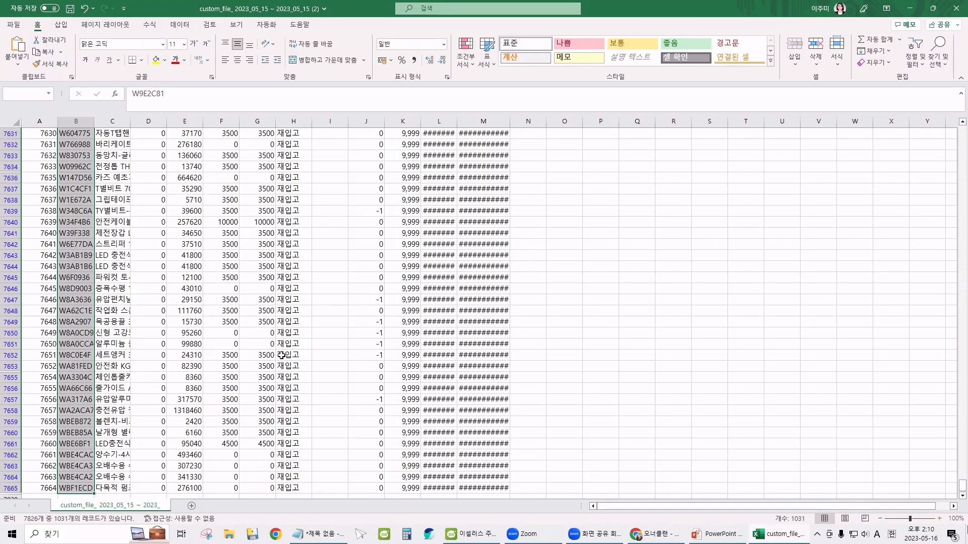
{"action": "key", "text": "ctrl+c"}
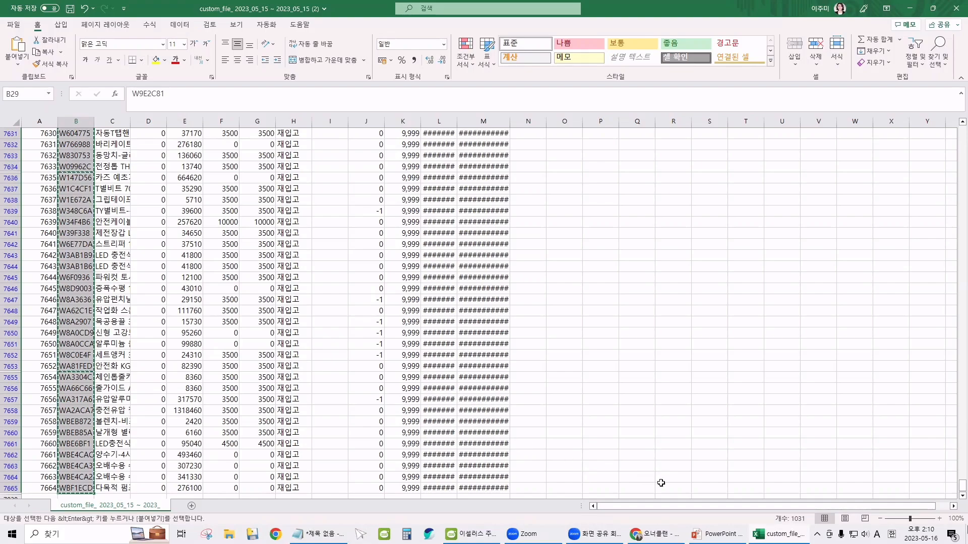
Switch to 이셀러스 주머니 and run a 대량검색 of the ended products by 판매자 관리코드 with the copied codes.
{"action": "left_click", "coordinate": [476, 535]}
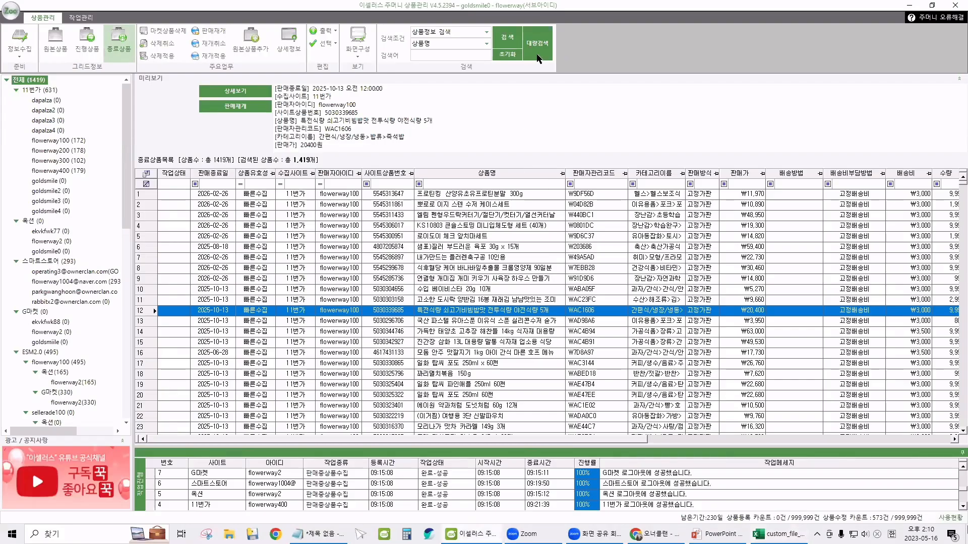
{"action": "left_click", "coordinate": [544, 40]}
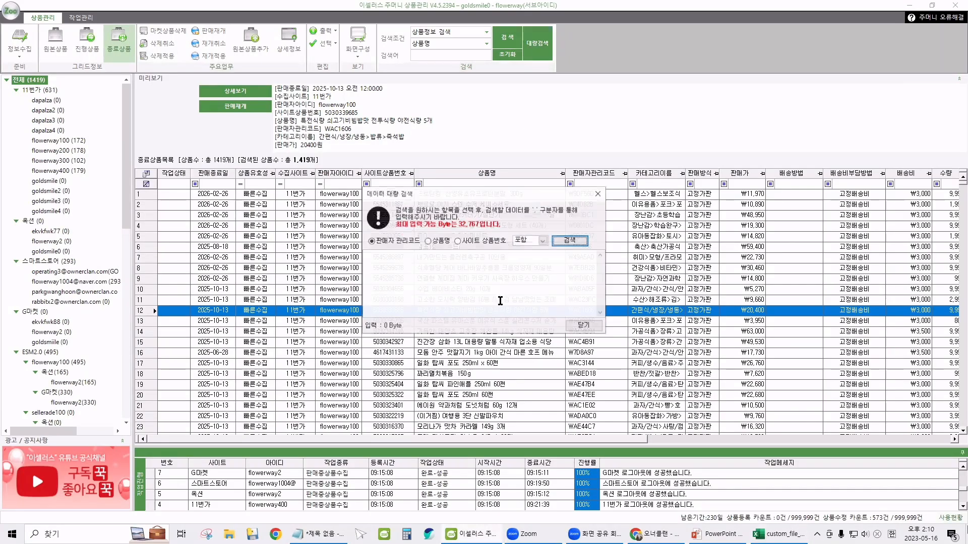
{"action": "left_click", "coordinate": [402, 279]}
{"action": "key", "text": "ctrl+v"}
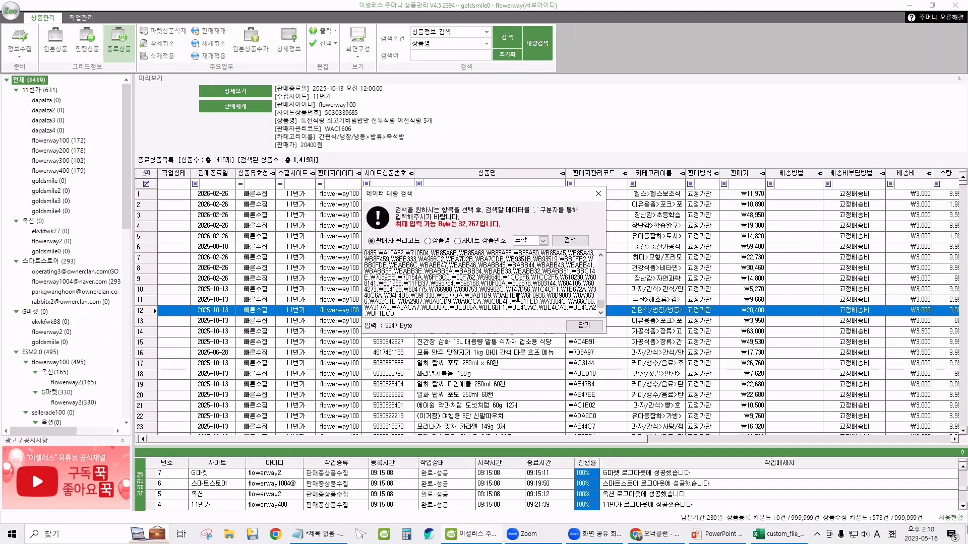
{"action": "left_click", "coordinate": [579, 242]}
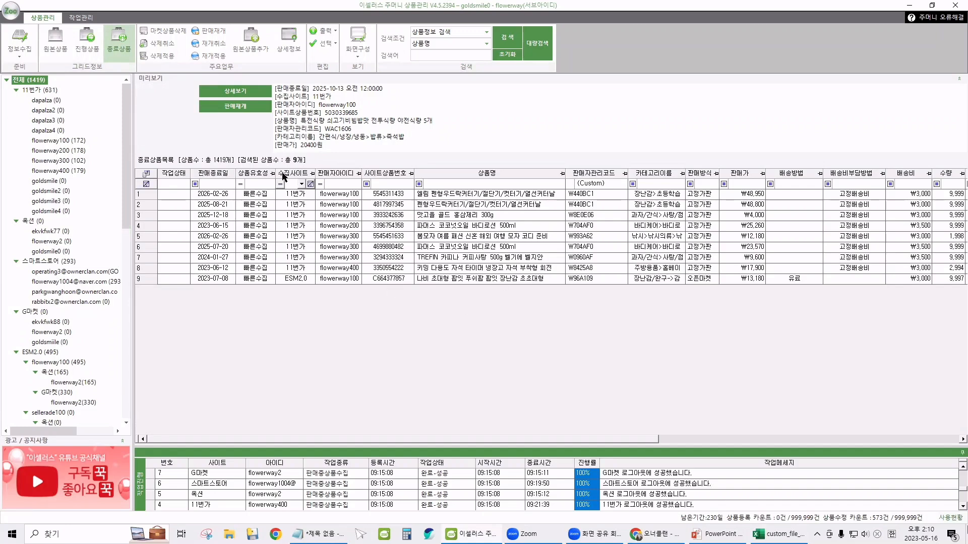
Set all the found ended products to 판매재개, choosing the ESM 2.0 and 11번가 sales periods, and run 재개적용.
{"action": "left_click", "coordinate": [288, 229]}
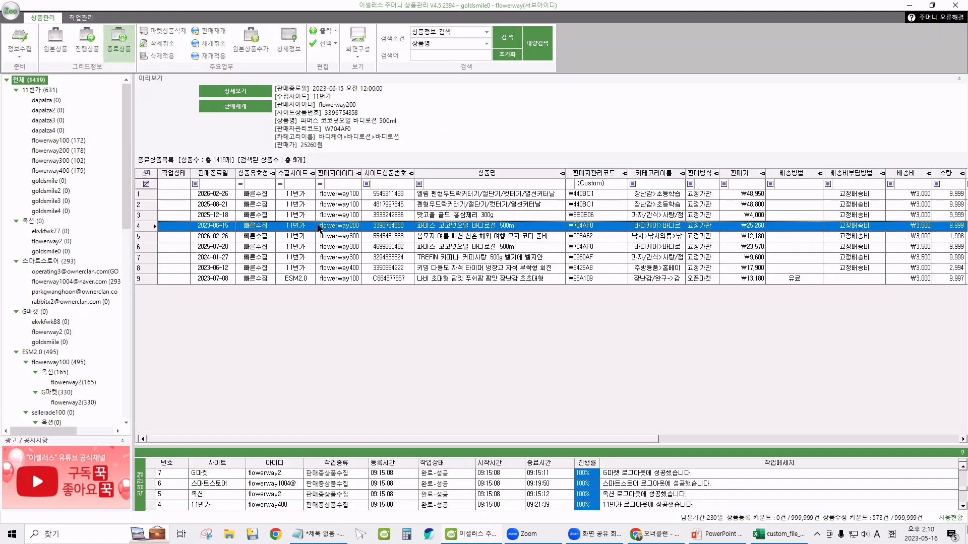
{"action": "key", "text": "ctrl+a"}
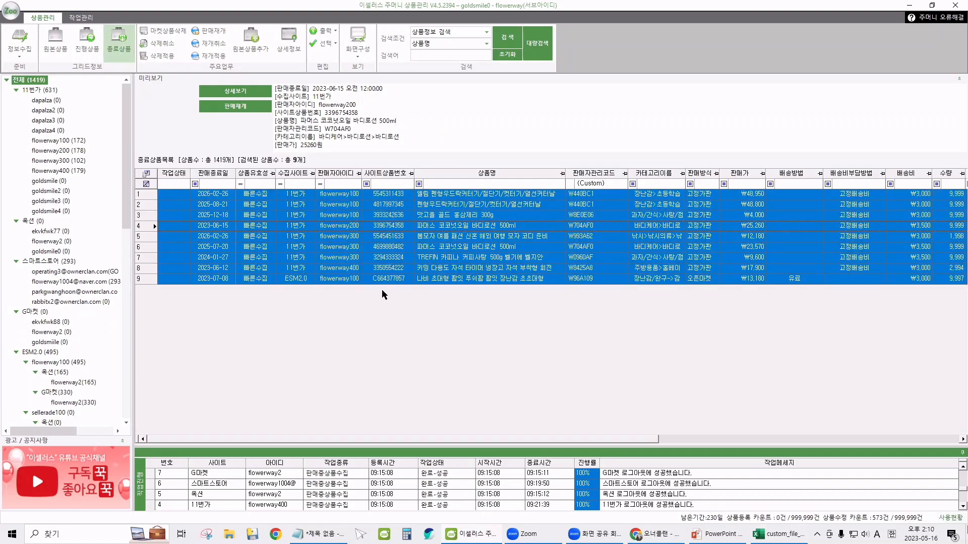
{"action": "left_click", "coordinate": [212, 33]}
{"action": "left_click", "coordinate": [557, 328]}
{"action": "left_click", "coordinate": [463, 254]}
{"action": "left_click", "coordinate": [422, 297]}
{"action": "left_click", "coordinate": [403, 235]}
{"action": "left_click", "coordinate": [421, 254]}
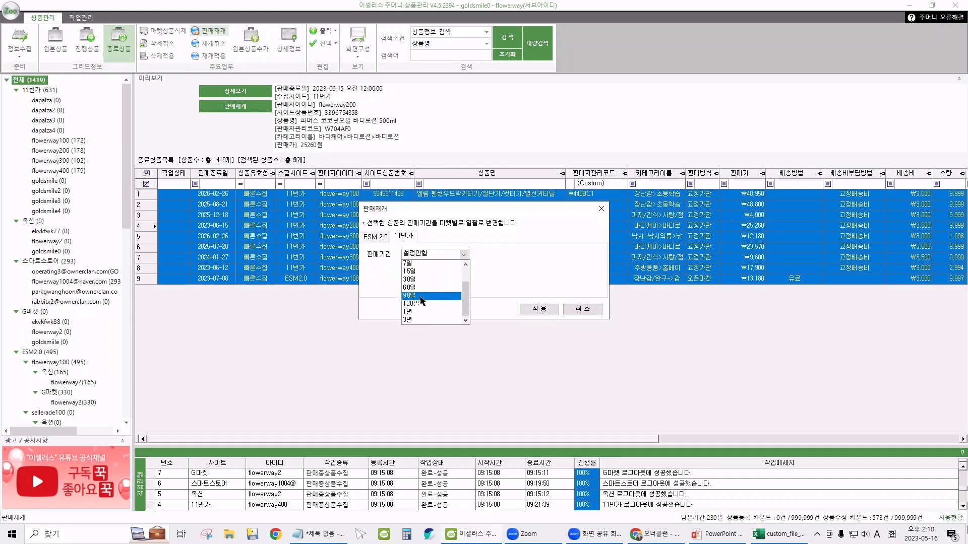
{"action": "left_click", "coordinate": [425, 308]}
{"action": "left_click", "coordinate": [532, 313]}
{"action": "left_click", "coordinate": [567, 328]}
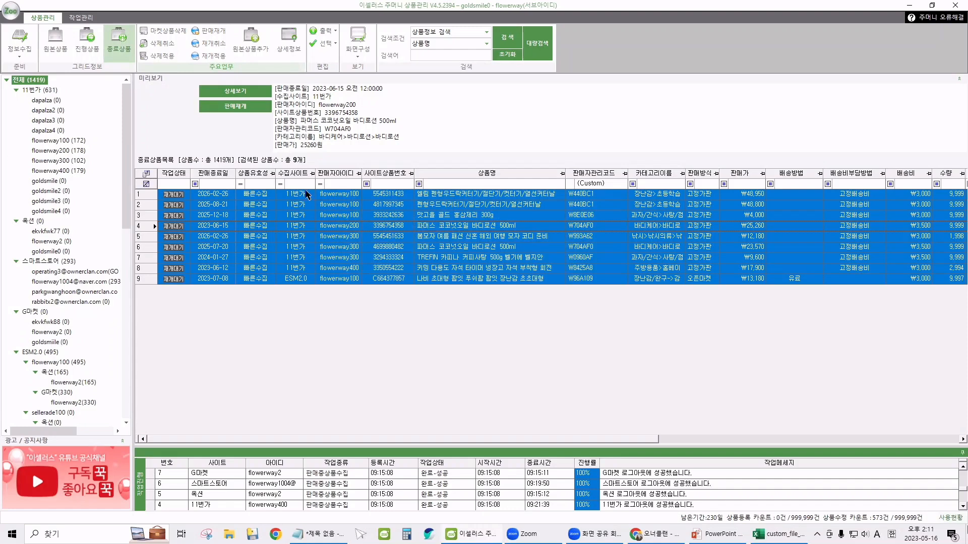
{"action": "left_click", "coordinate": [210, 56]}
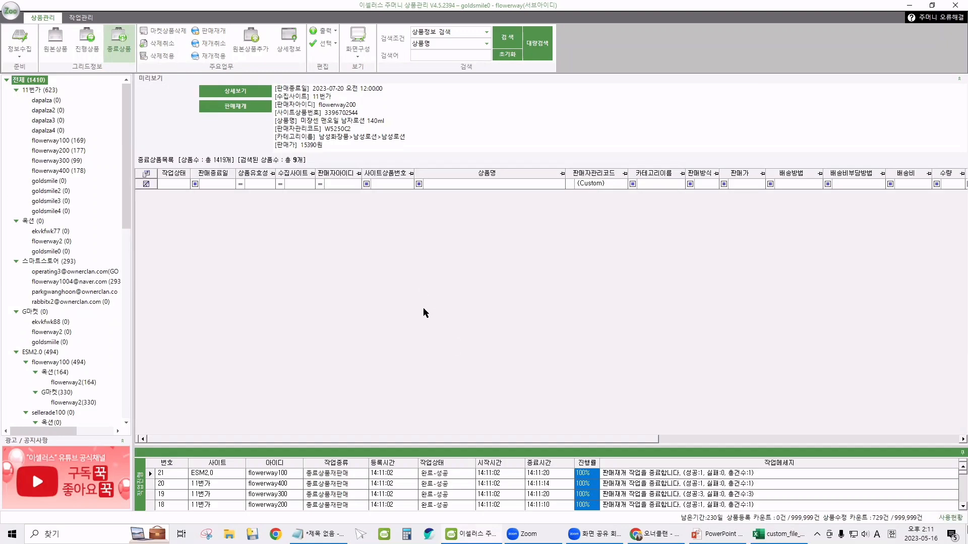
Switch to 진행상품, refresh the list with the resumed products, and reset its search conditions.
{"action": "left_click", "coordinate": [88, 45]}
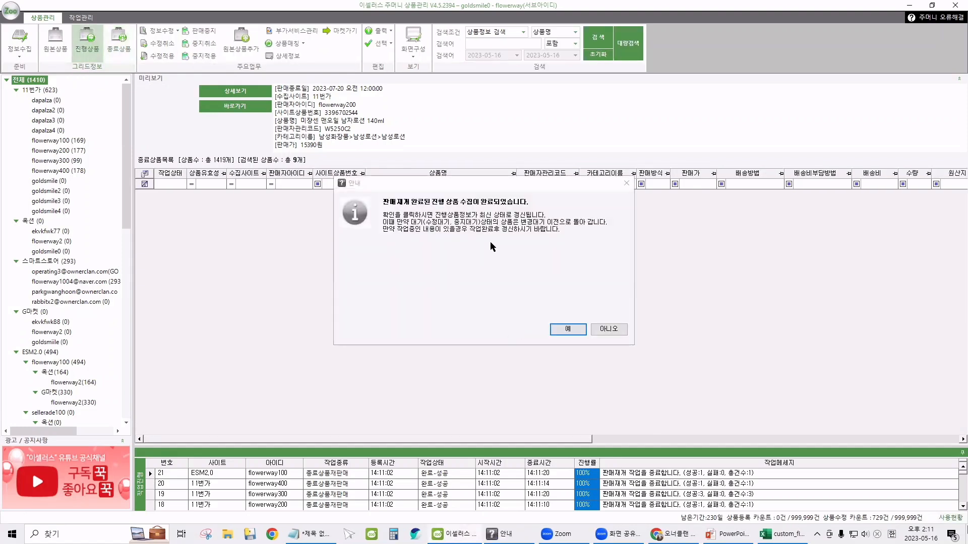
{"action": "left_click", "coordinate": [566, 330]}
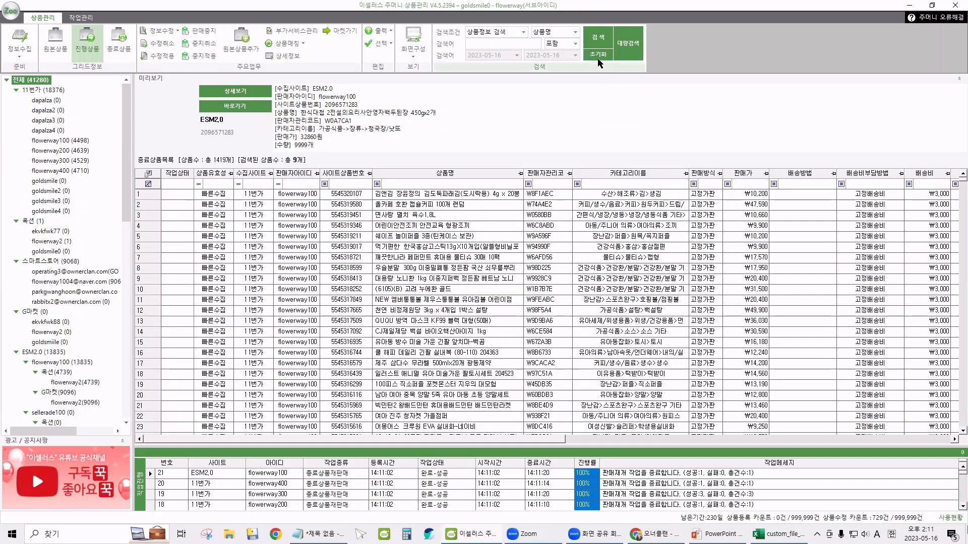
{"action": "left_click", "coordinate": [599, 63]}
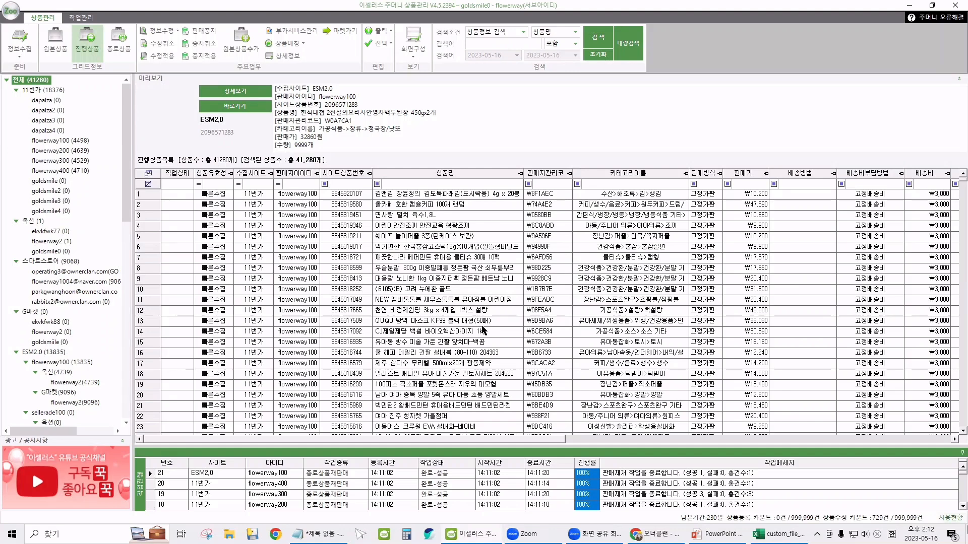
Highlight 판매중지(품절/단종/유통금지) in the Notepad processing order and return to the Excel workbook.
{"action": "left_click", "coordinate": [325, 534]}
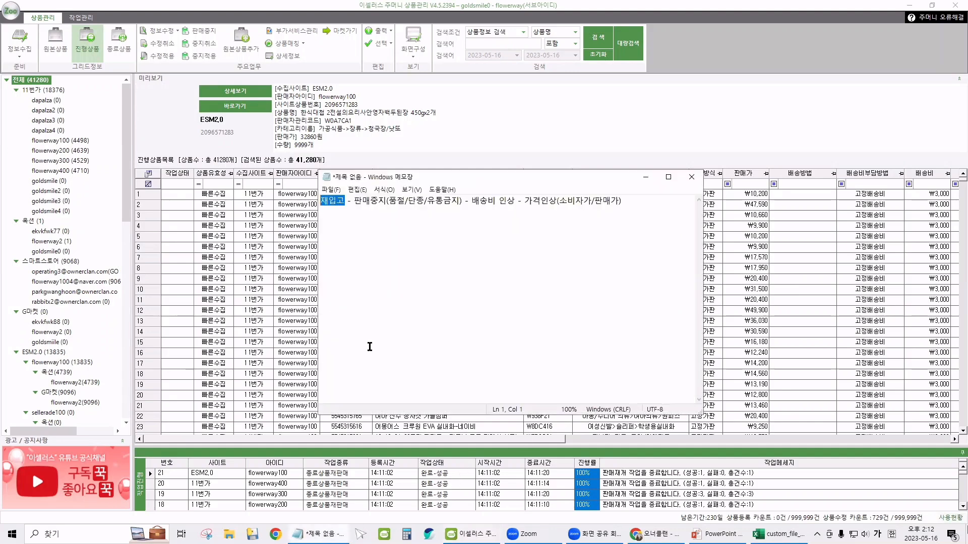
{"action": "left_click_drag", "start_coordinate": [355, 200], "coordinate": [461, 200]}
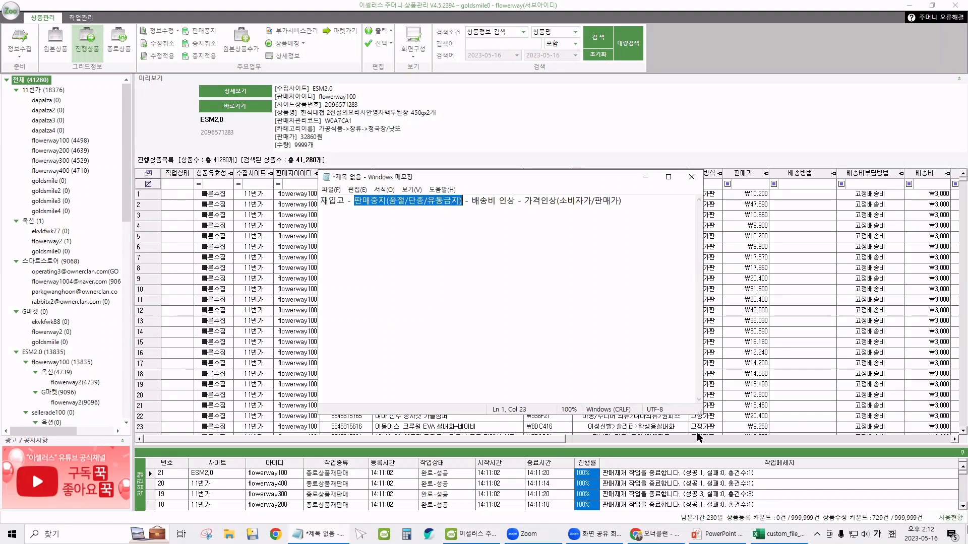
{"action": "left_click", "coordinate": [780, 534]}
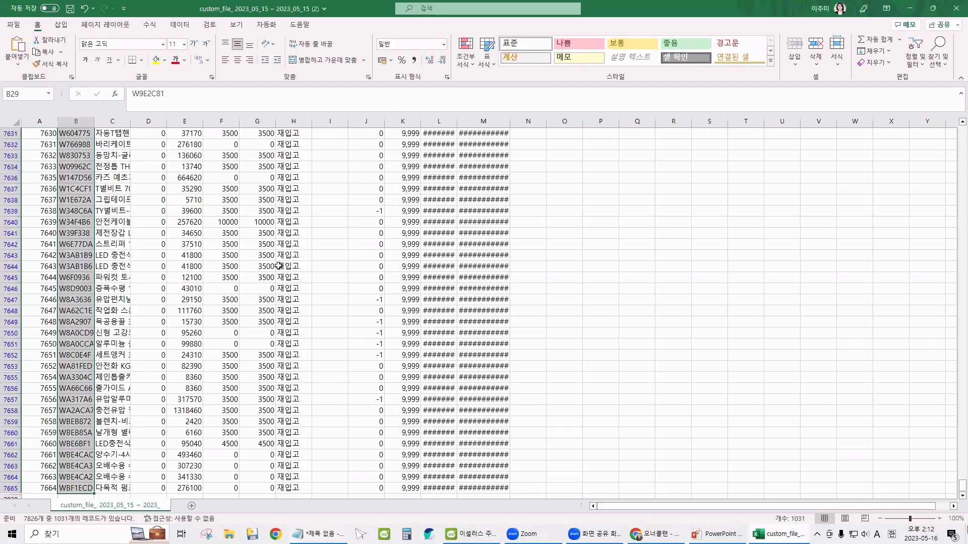
Change the 상태 column filter from 재입고 to 단종, 유통금지 and 품절.
{"action": "scroll", "coordinate": [279, 266], "scroll_direction": "up", "scroll_amount": 20}
{"action": "left_click", "coordinate": [269, 177]}
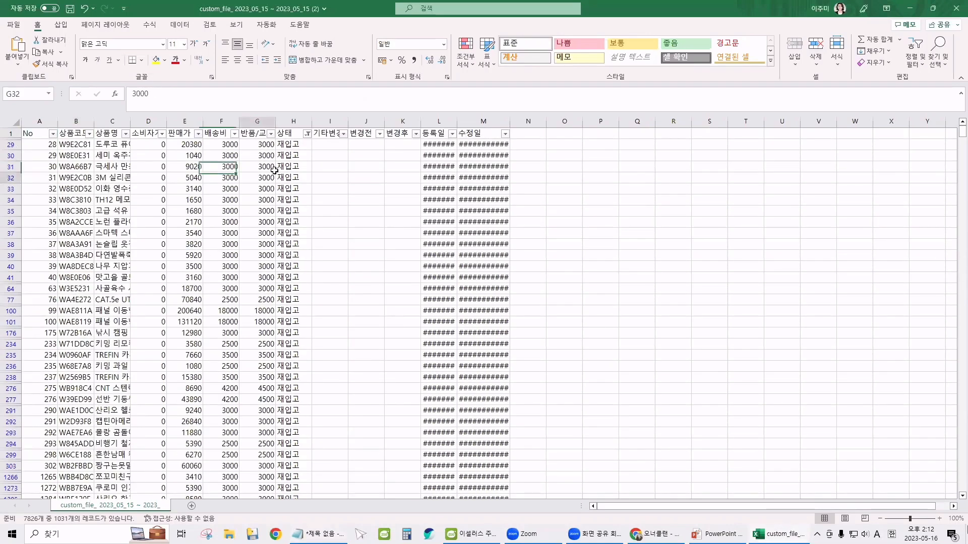
{"action": "left_click", "coordinate": [308, 133]}
{"action": "left_click", "coordinate": [214, 289]}
{"action": "left_click", "coordinate": [210, 266]}
{"action": "left_click", "coordinate": [207, 284]}
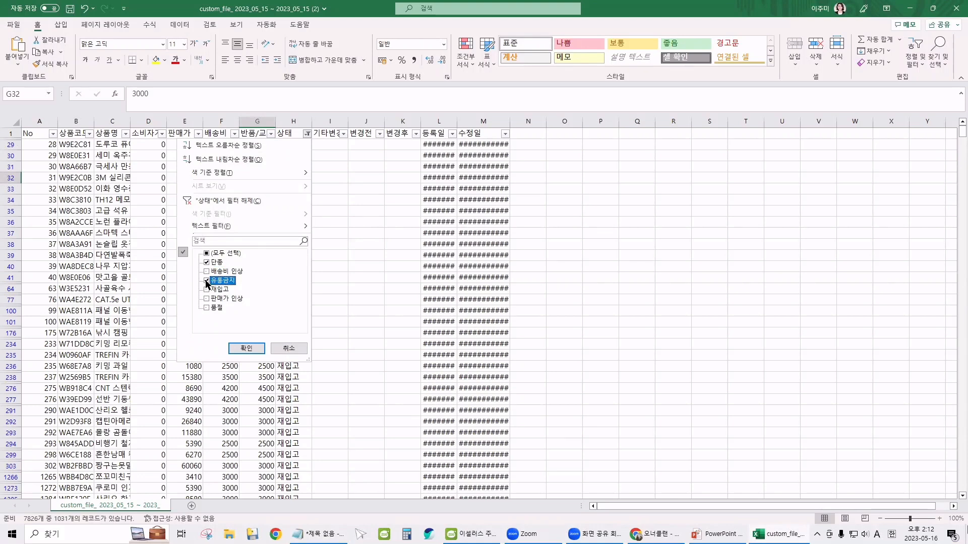
{"action": "left_click", "coordinate": [207, 310]}
{"action": "left_click", "coordinate": [239, 349]}
Select all the product codes in the filtered sales-stop rows, starting from WA64396, and check the selection count.
{"action": "left_click", "coordinate": [71, 145]}
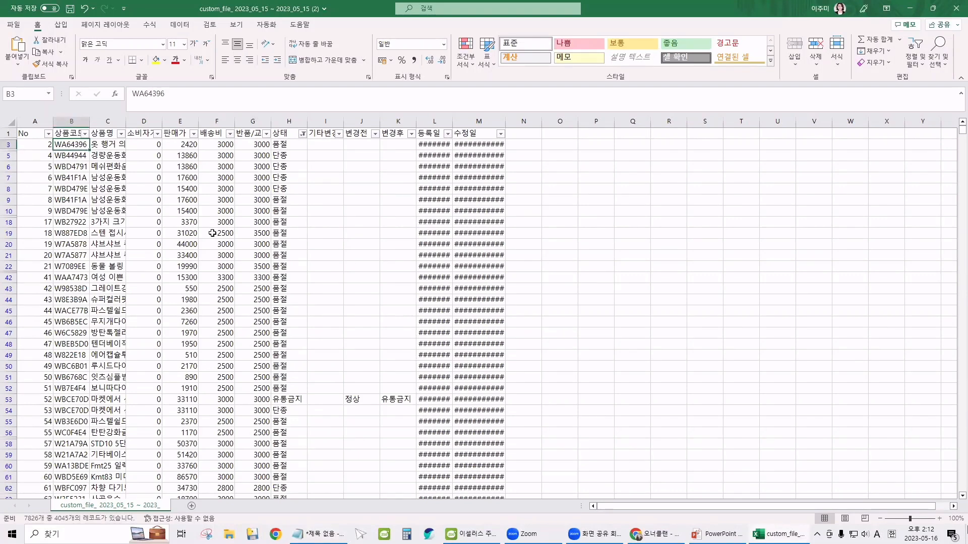
{"action": "key", "text": "ctrl+shift+Down"}
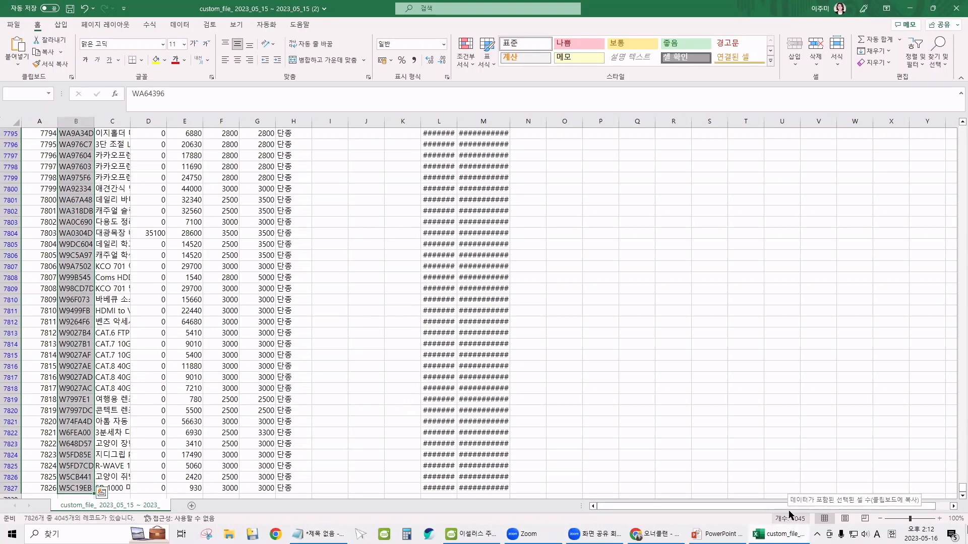
{"action": "mouse_move", "coordinate": [763, 496]}
{"action": "left_mouse_down"}
{"action": "mouse_move", "coordinate": [795, 527]}
{"action": "mouse_move", "coordinate": [784, 487]}
{"action": "mouse_move", "coordinate": [751, 516]}
{"action": "mouse_move", "coordinate": [813, 522]}
{"action": "mouse_move", "coordinate": [769, 485]}
{"action": "left_mouse_up"}
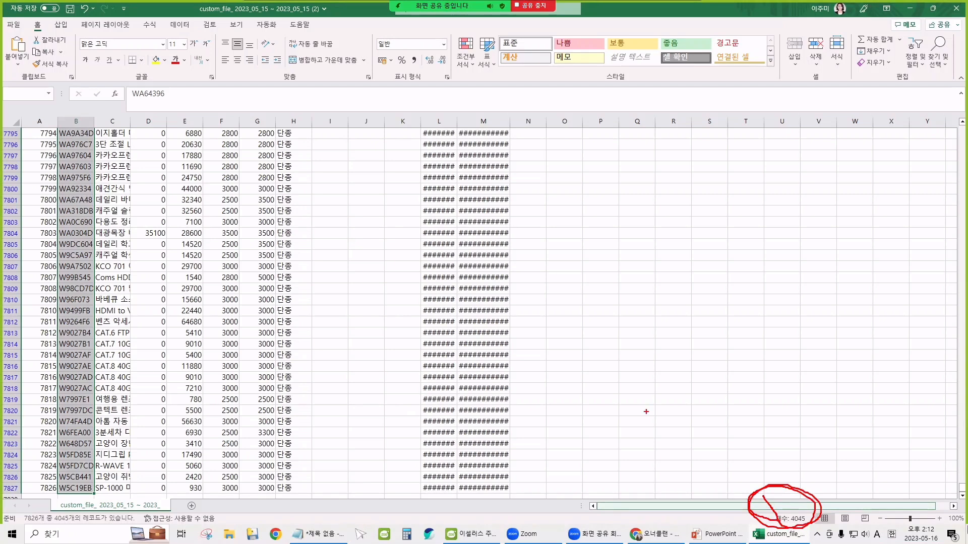
{"action": "key", "text": "alt+s"}
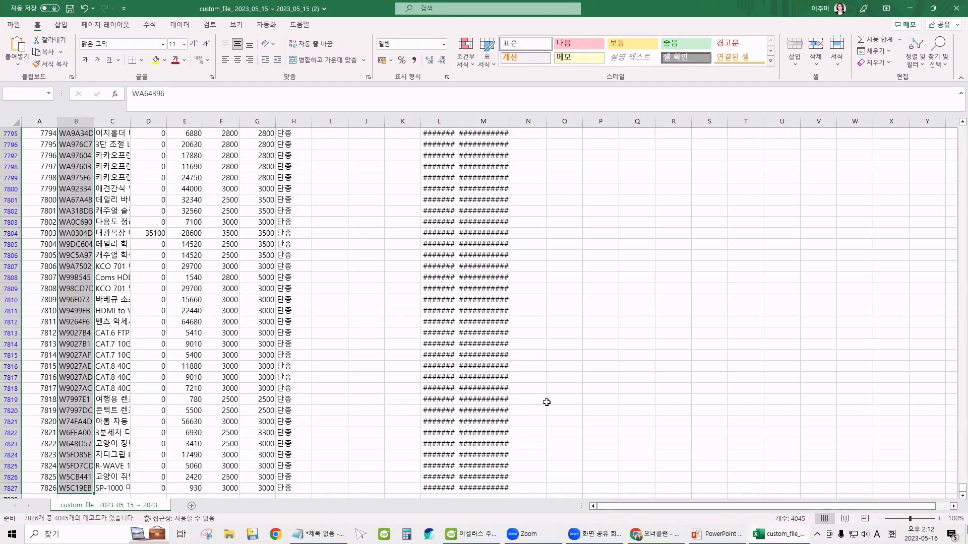
Try to enter the copied sales-stop product codes in the 이셀러스 주머니 bulk search by 판매자 관리코드.
{"action": "left_click", "coordinate": [485, 532]}
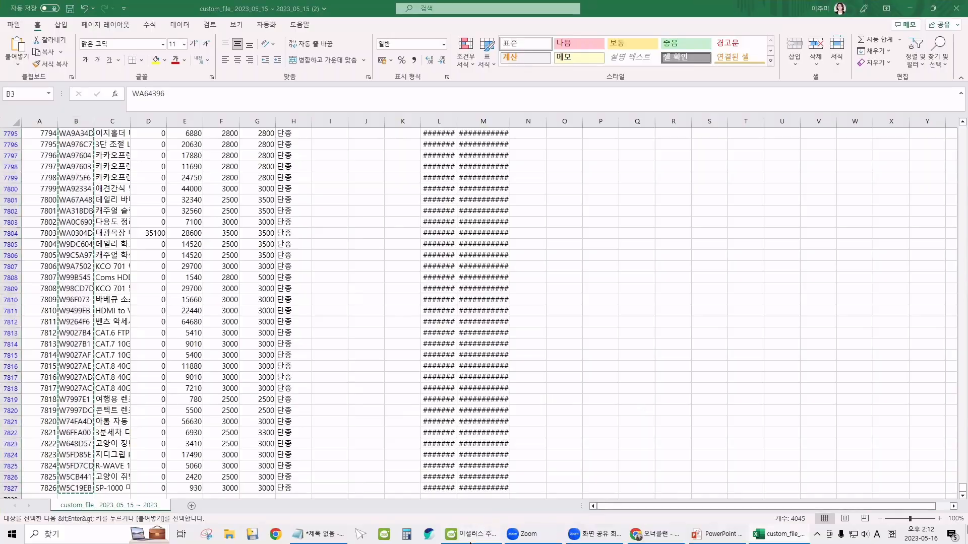
{"action": "left_click", "coordinate": [635, 55]}
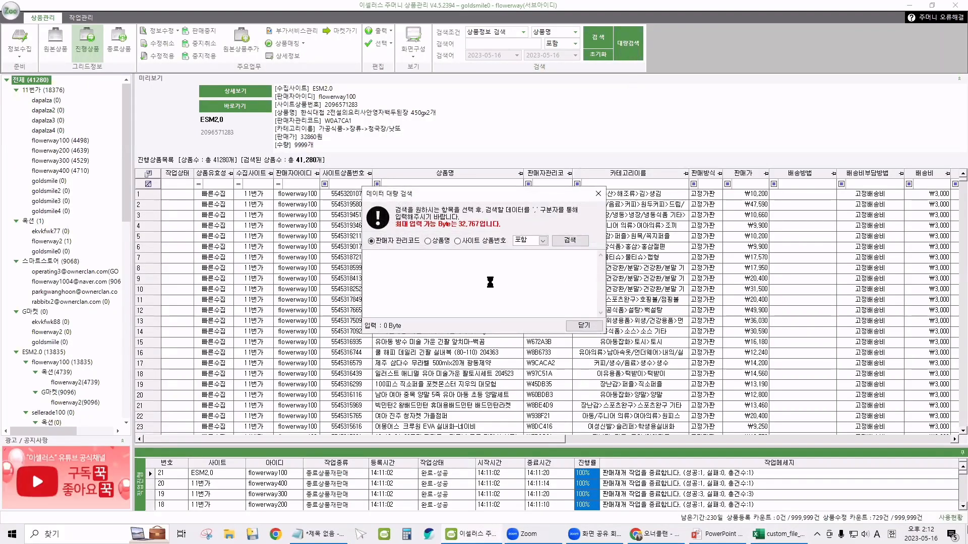
{"action": "key", "text": "ctrl+v"}
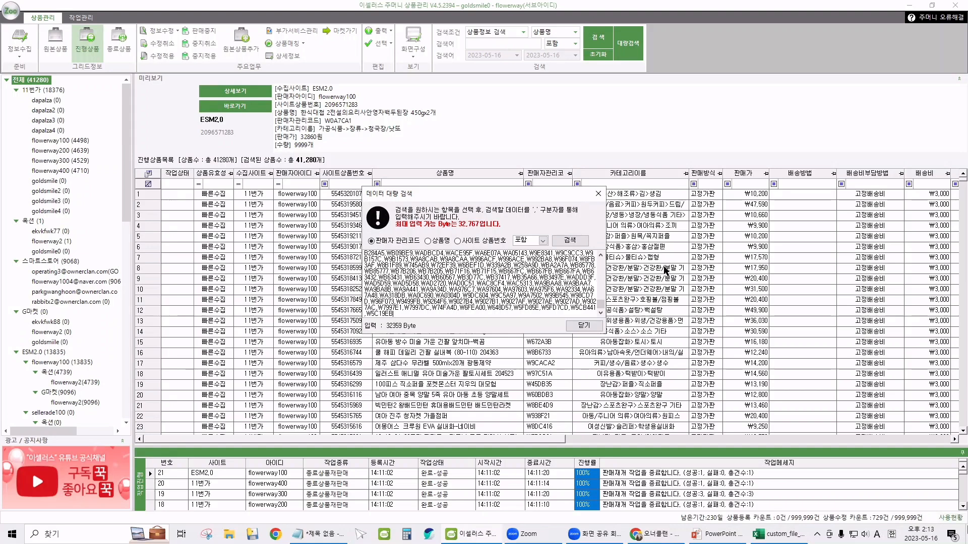
{"action": "left_click", "coordinate": [584, 327]}
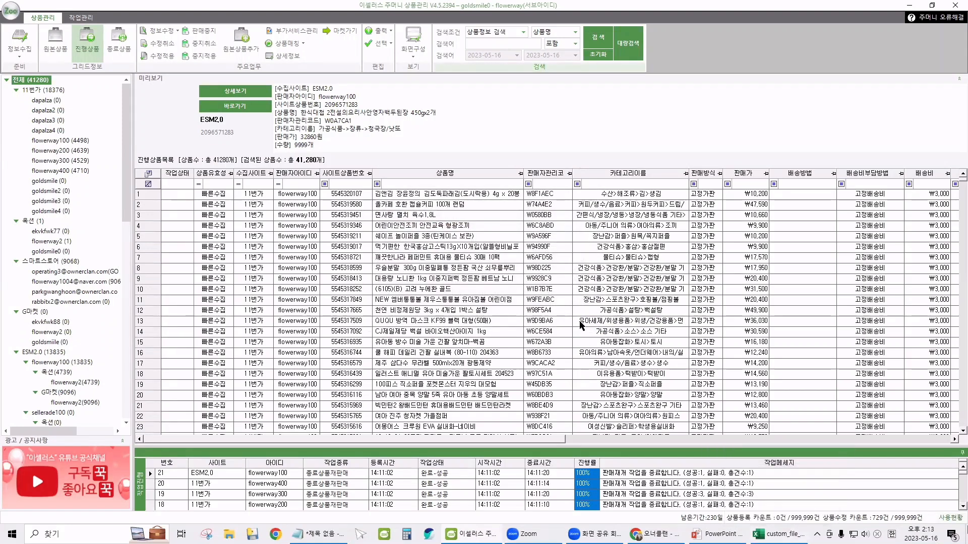
{"action": "left_click", "coordinate": [391, 259]}
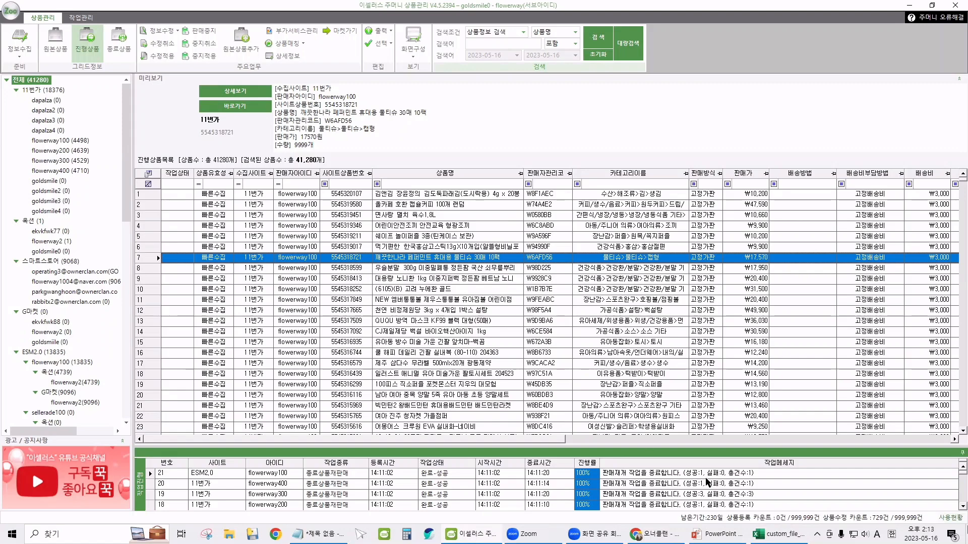
Switch to Ownerclan's 품절/단종 상품리스트 page in Chrome and examine its 상품코드 search field.
{"action": "left_click", "coordinate": [662, 538]}
{"action": "scroll", "coordinate": [346, 372], "scroll_direction": "up", "scroll_amount": 4}
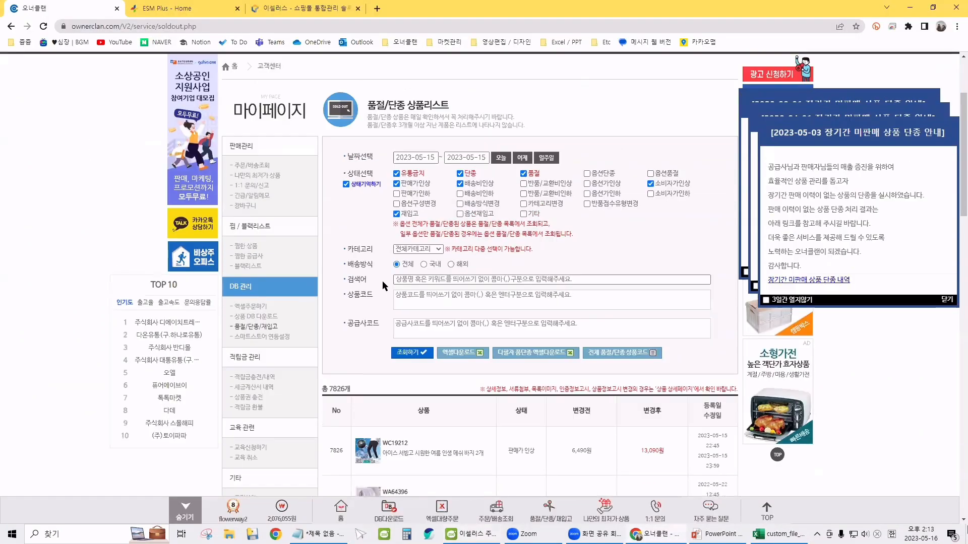
{"action": "left_click", "coordinate": [425, 378]}
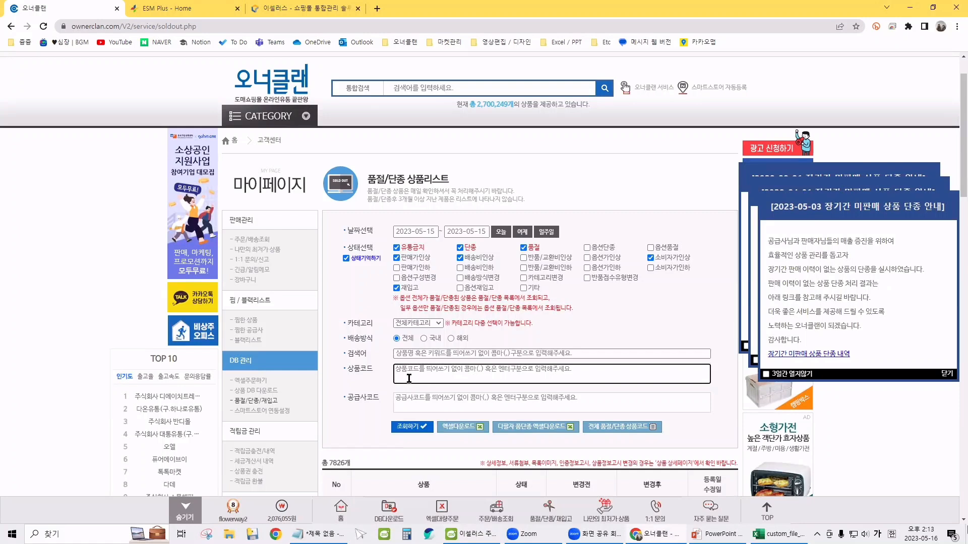
{"action": "scroll", "coordinate": [544, 310], "scroll_direction": "down", "scroll_amount": 1}
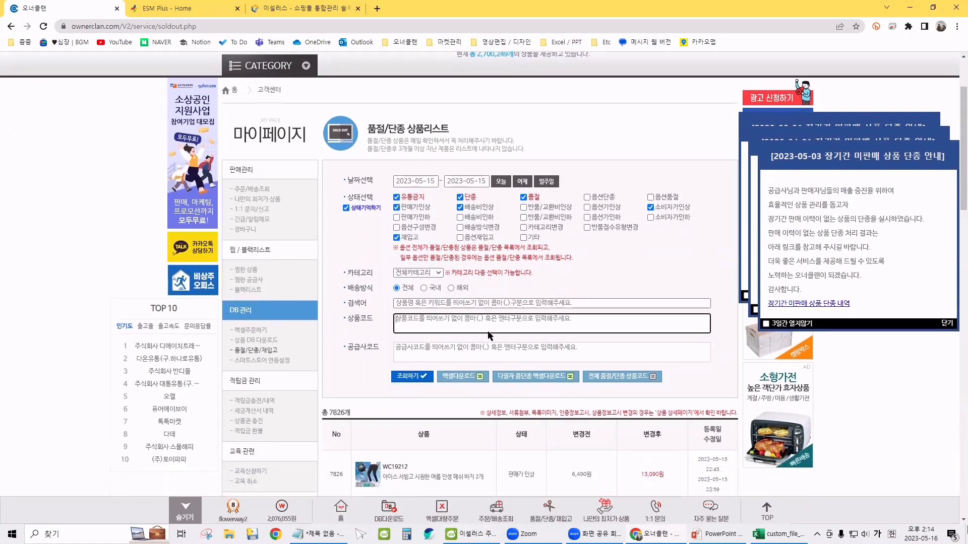
{"action": "scroll", "coordinate": [362, 399], "scroll_direction": "down", "scroll_amount": 1}
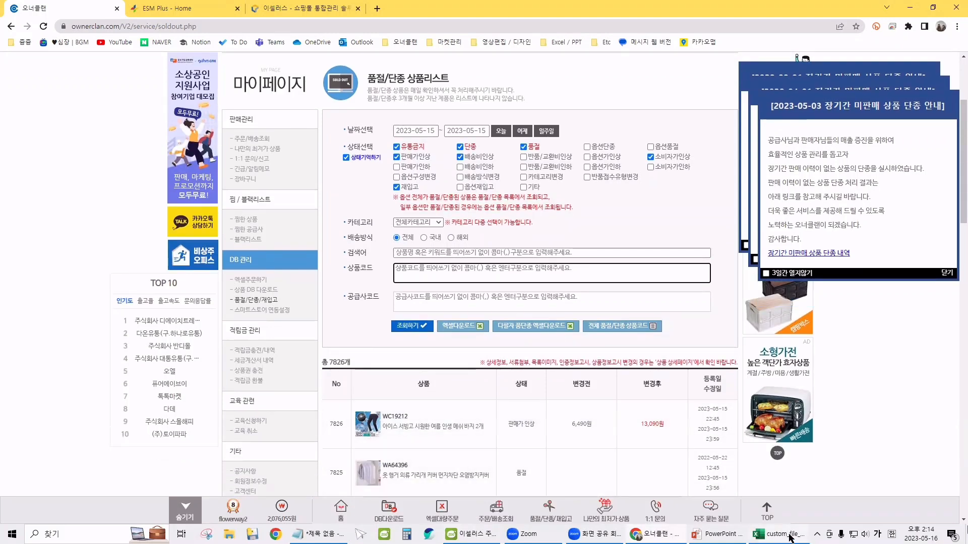
Return to the filtered custom_file_ 2023_05_15 workbook in Excel and close it.
{"action": "key", "text": "alt+Tab"}
{"action": "left_click", "coordinate": [347, 276]}
{"action": "scroll", "coordinate": [347, 276], "scroll_direction": "up", "scroll_amount": 14}
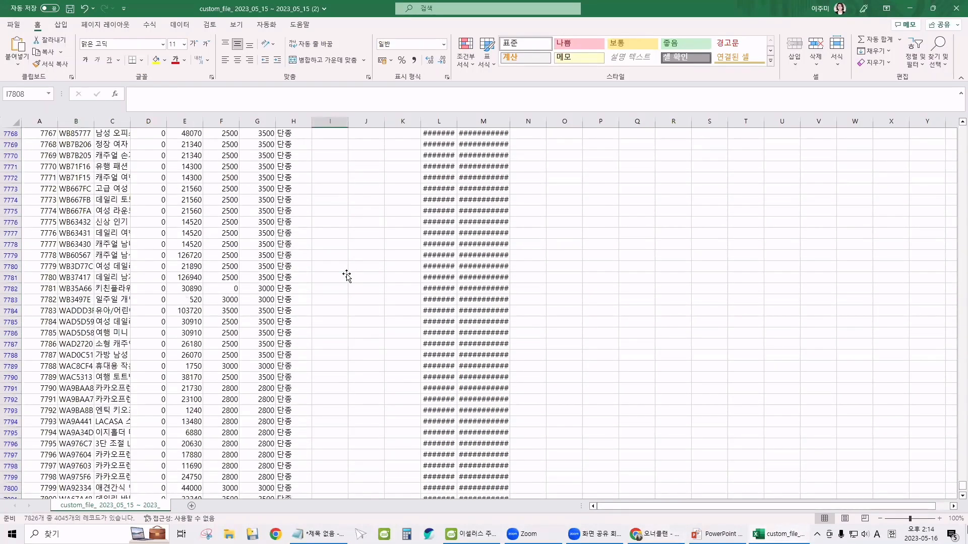
{"action": "left_click", "coordinate": [956, 10]}
{"action": "left_click", "coordinate": [482, 282]}
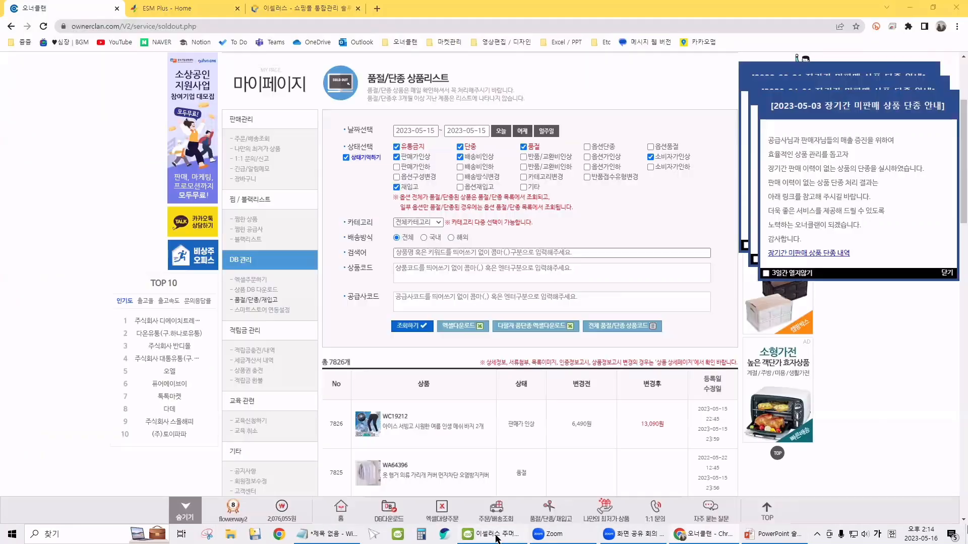
Switch to 이셀러스 주머니 and export all 진행상품 to Excel in a new desktop folder named 0516.
{"action": "left_click", "coordinate": [495, 534]}
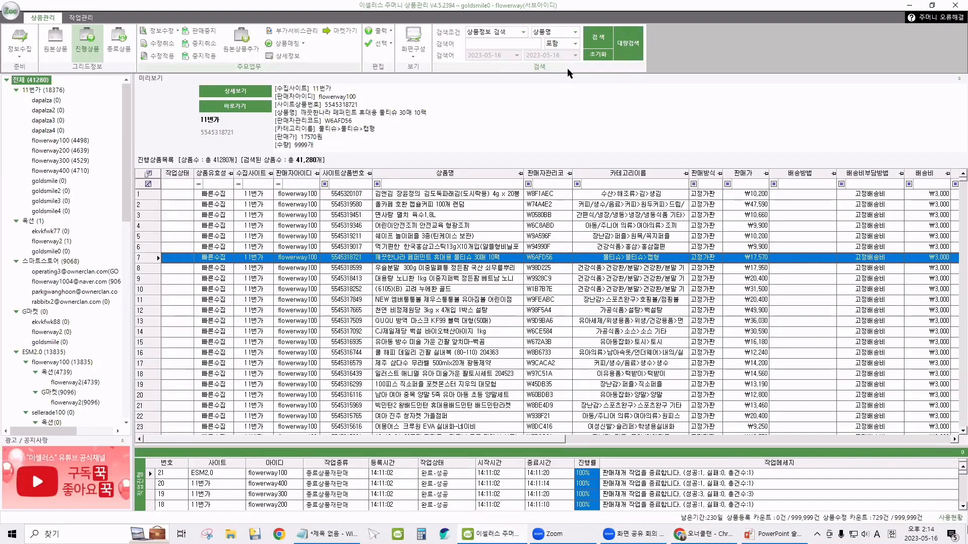
{"action": "left_click", "coordinate": [596, 40]}
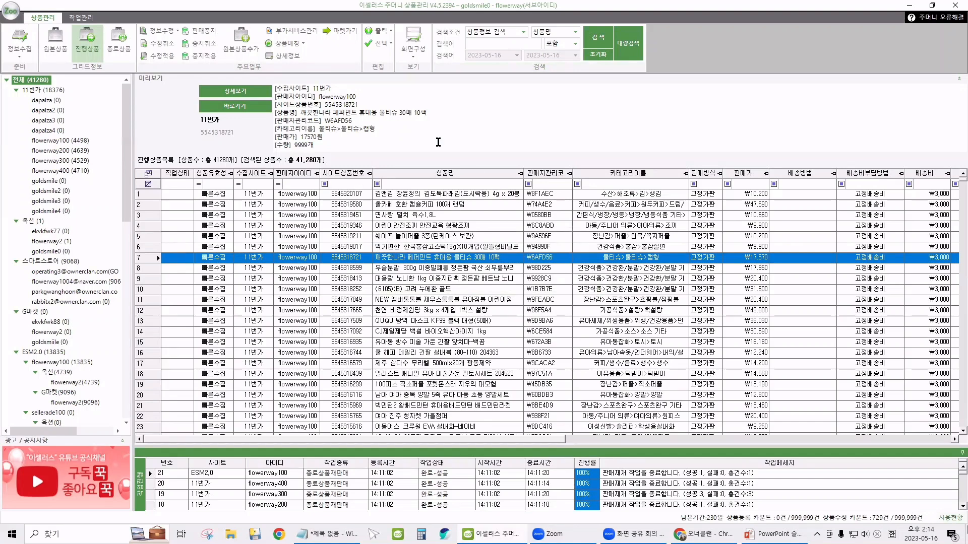
{"action": "left_click", "coordinate": [382, 34]}
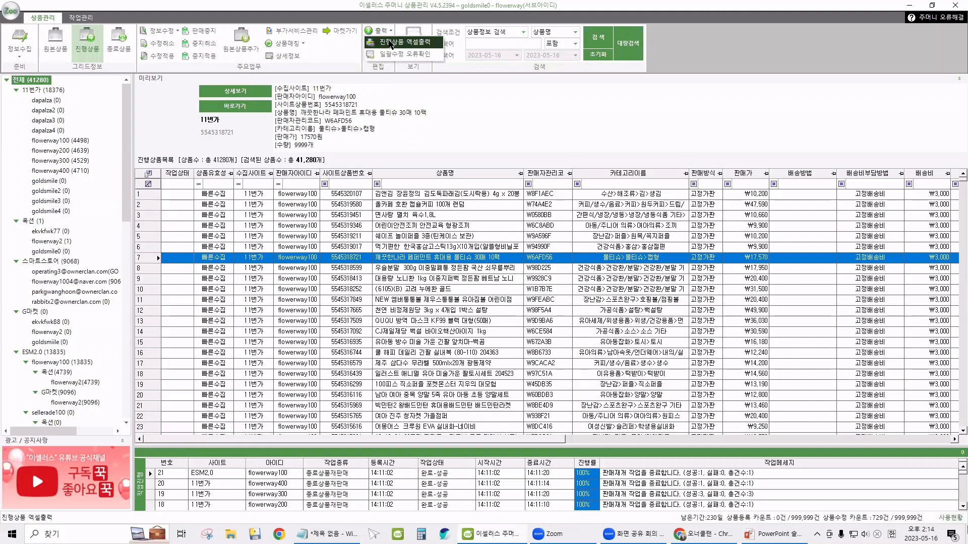
{"action": "left_click", "coordinate": [390, 43]}
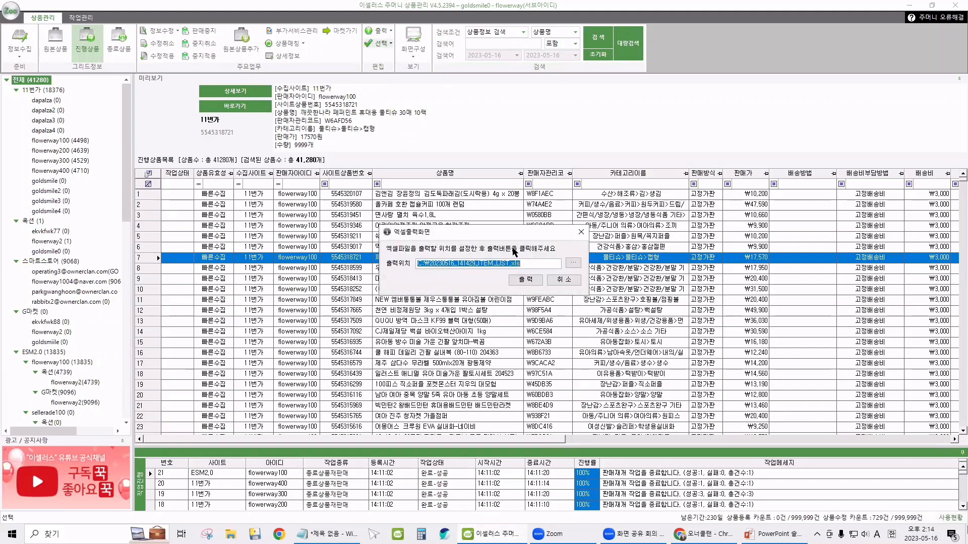
{"action": "left_click", "coordinate": [573, 262]}
{"action": "left_click", "coordinate": [415, 343]}
{"action": "type", "text": "ㅇ51"}
{"action": "type", "text": "6"}
{"action": "key", "text": "Return"}
{"action": "left_click", "coordinate": [497, 334]}
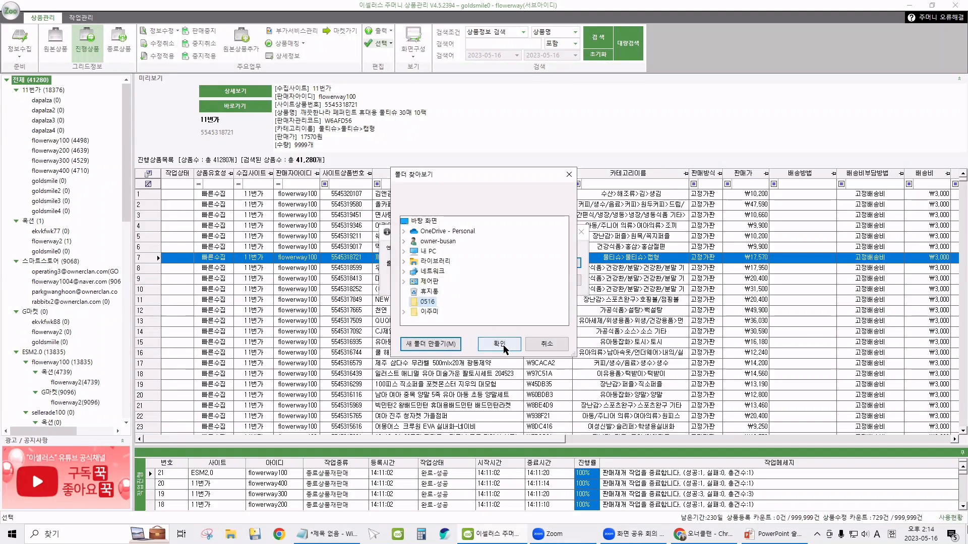
{"action": "left_click", "coordinate": [525, 280]}
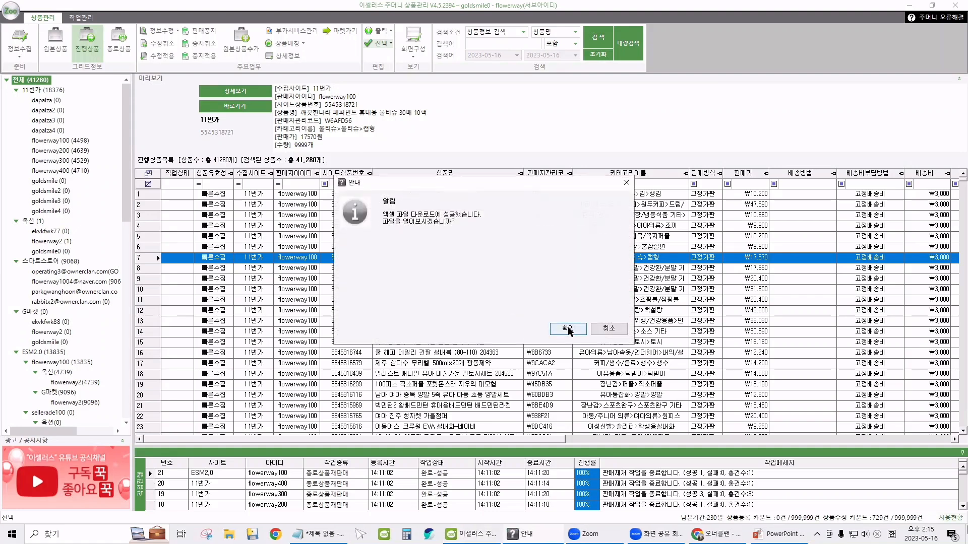
Open the exported 20230516_141438_ITEM_LIST_1 workbook from the 0516 folder and copy all its 판매자관리코드 values from G2 down.
{"action": "left_click", "coordinate": [567, 328]}
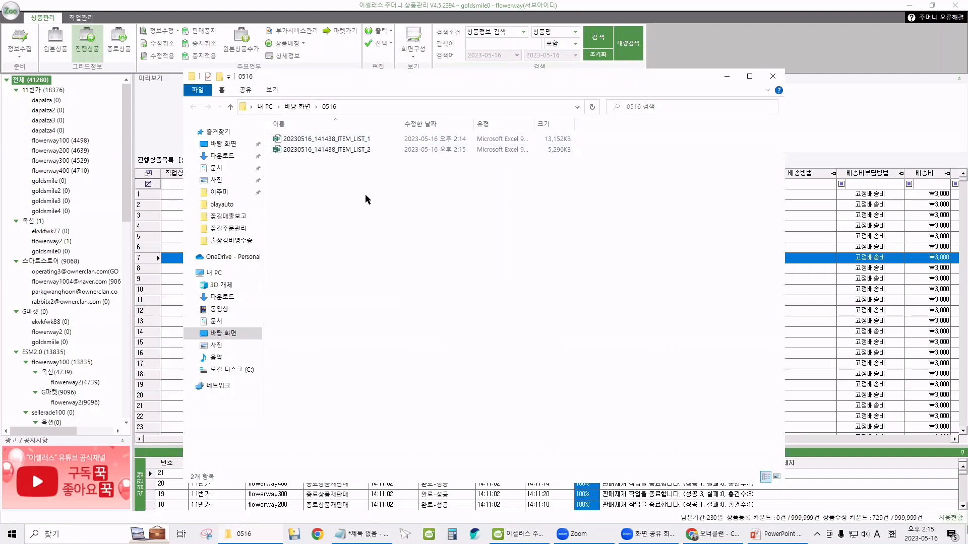
{"action": "double_click", "coordinate": [360, 140]}
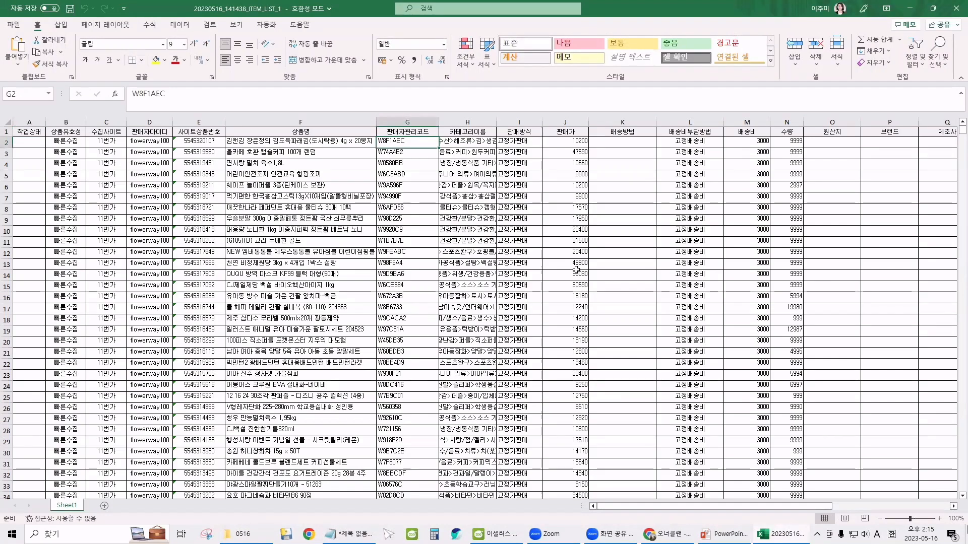
{"action": "key", "text": "ctrl+shift+Down"}
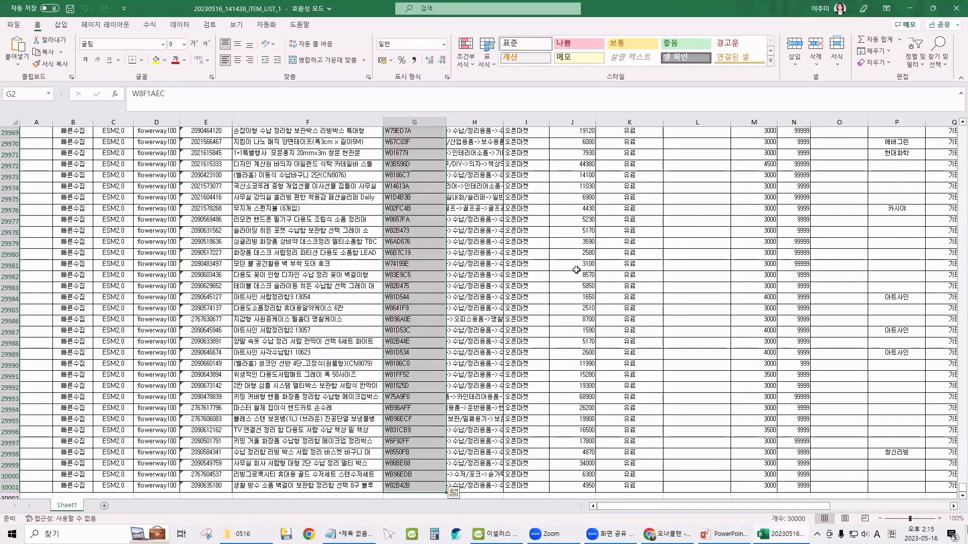
{"action": "key", "text": "ctrl+c"}
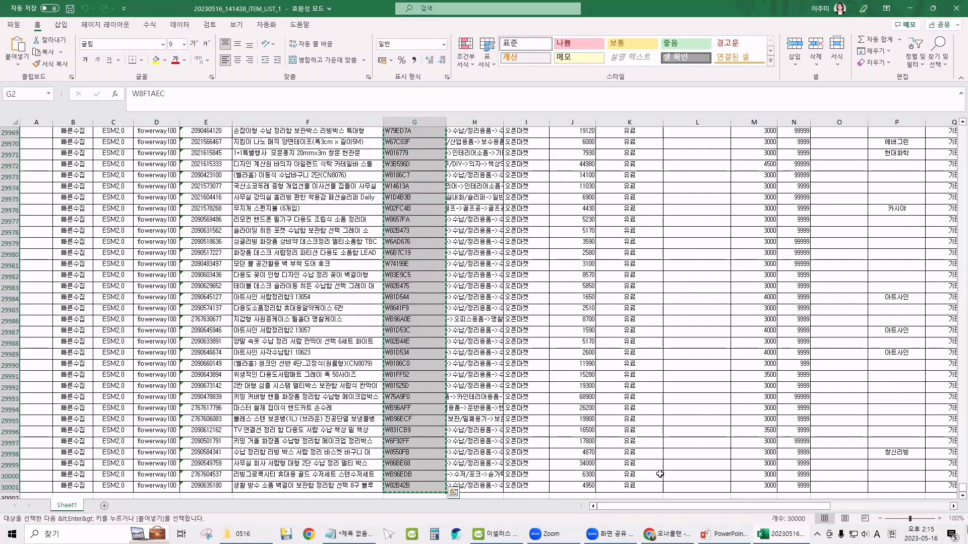
Paste the copied codes into the 상품코드 field on the Ownerclan page and close the ITEM_LIST_1 workbook.
{"action": "left_click", "coordinate": [675, 541]}
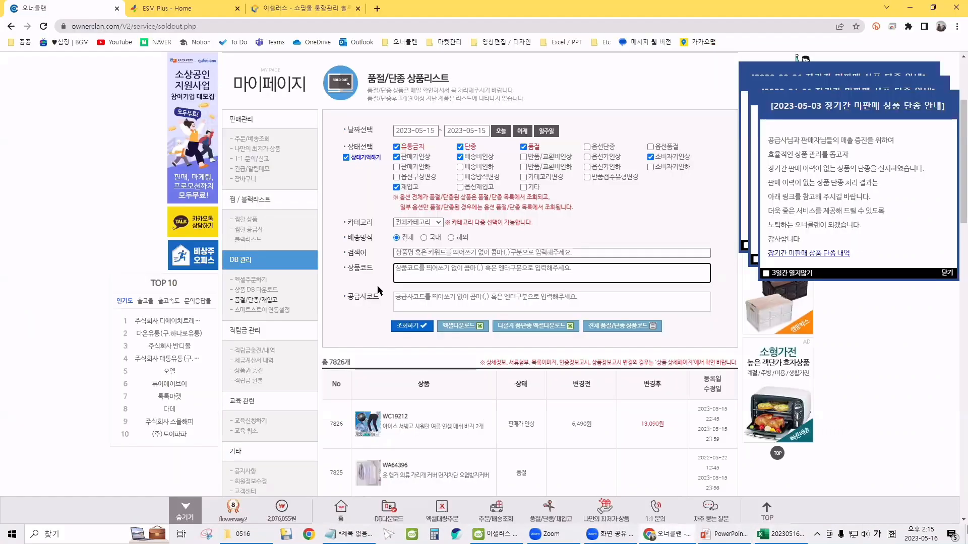
{"action": "key", "text": "ctrl+v"}
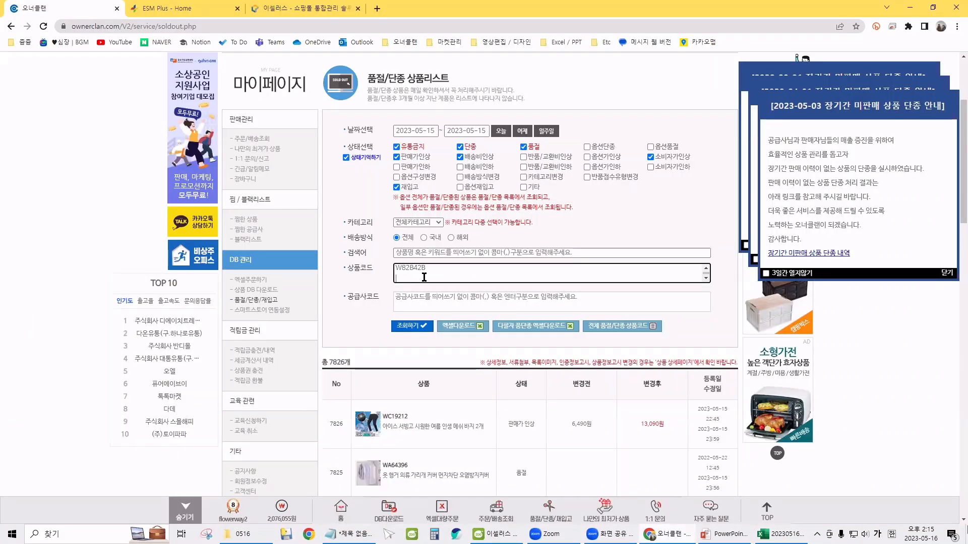
{"action": "left_click", "coordinate": [769, 540]}
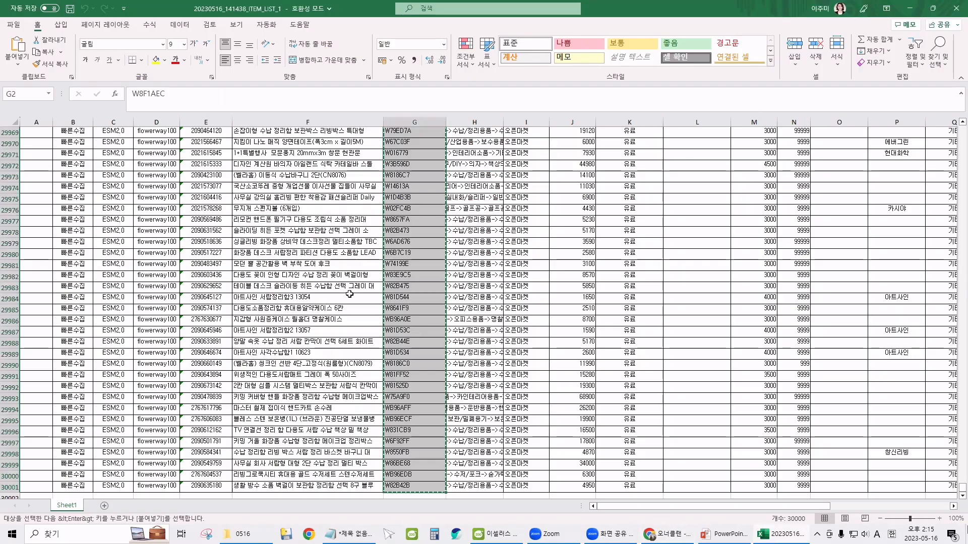
{"action": "left_click", "coordinate": [948, 17]}
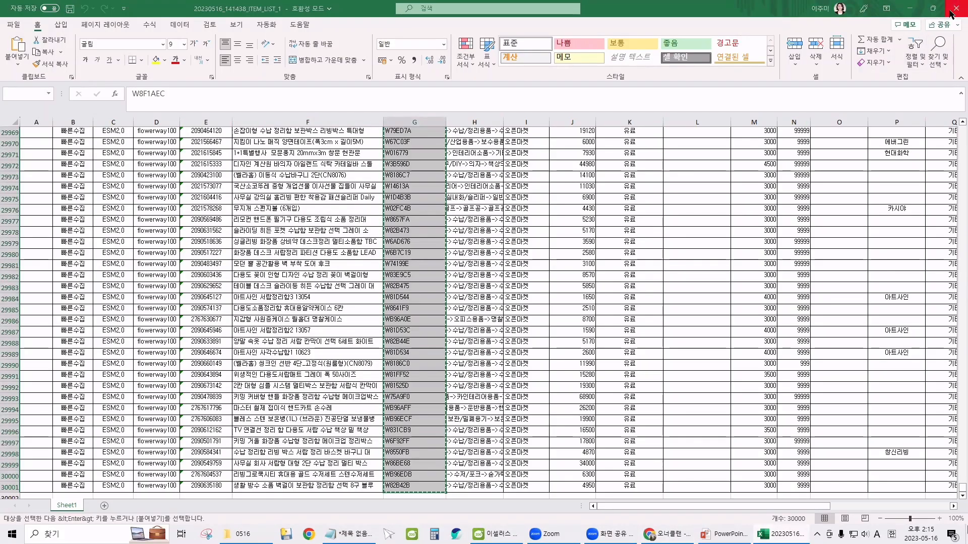
{"action": "left_click", "coordinate": [482, 302]}
Copy all 판매자관리코드 values from the 20230516_141438_ITEM_LIST_2 workbook and append them to Ownerclan's 상품코드 field.
{"action": "left_click", "coordinate": [244, 534]}
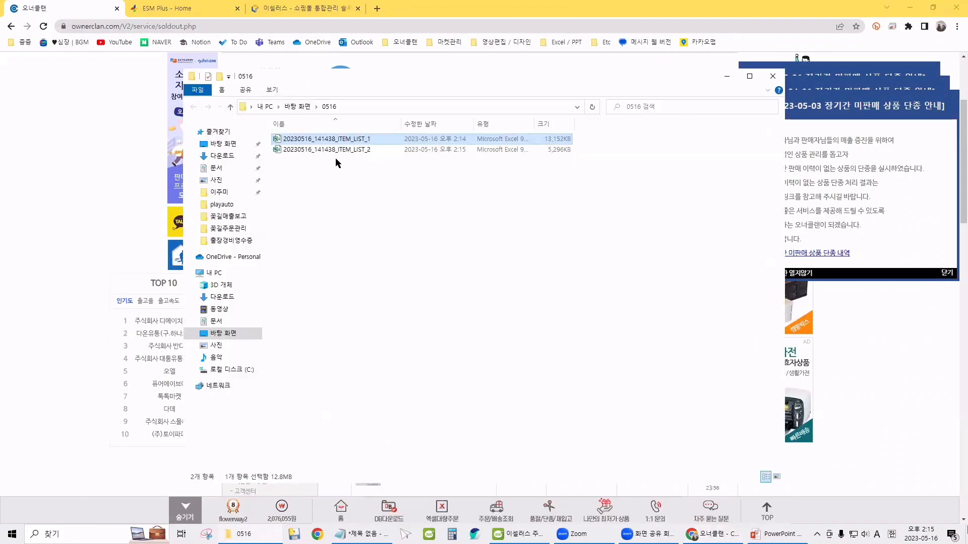
{"action": "double_click", "coordinate": [335, 151]}
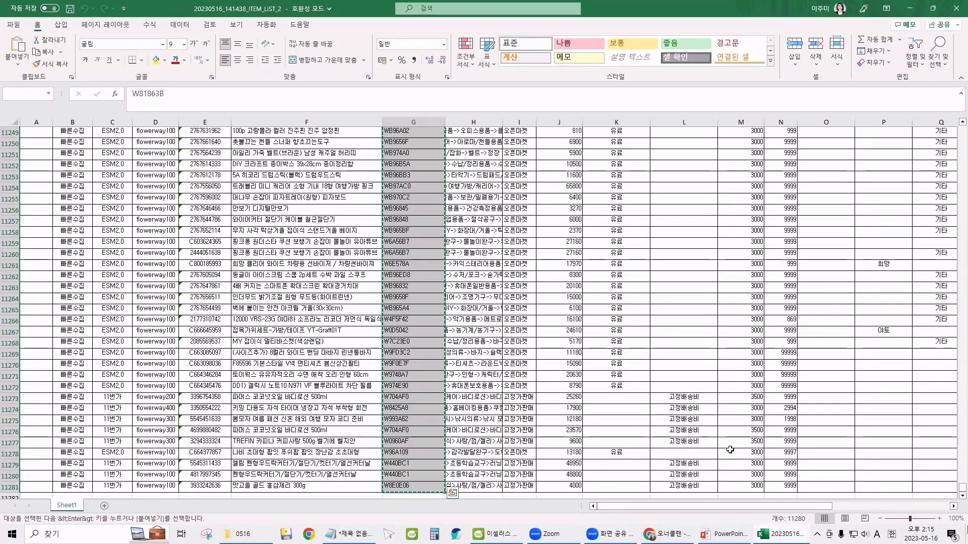
{"action": "left_click", "coordinate": [651, 535]}
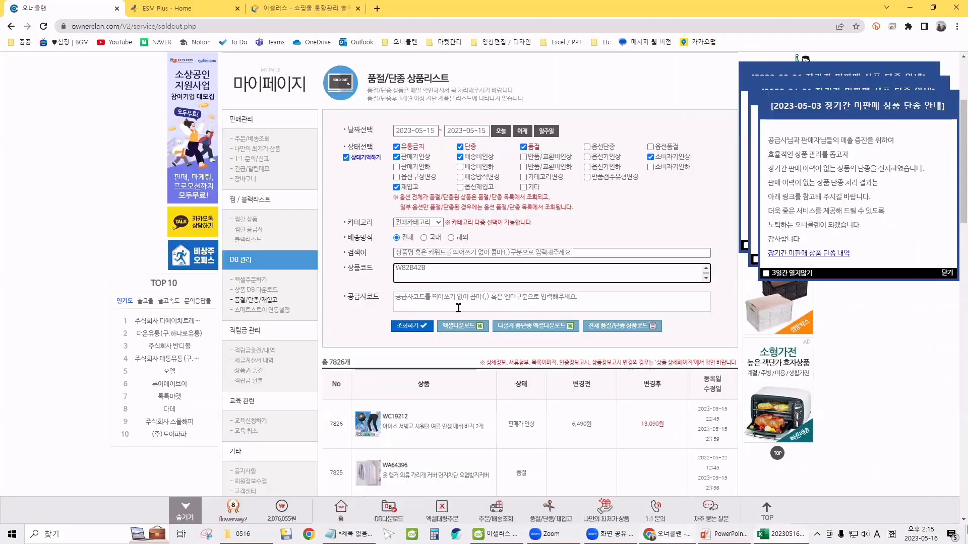
{"action": "key", "text": "BackSpace"}
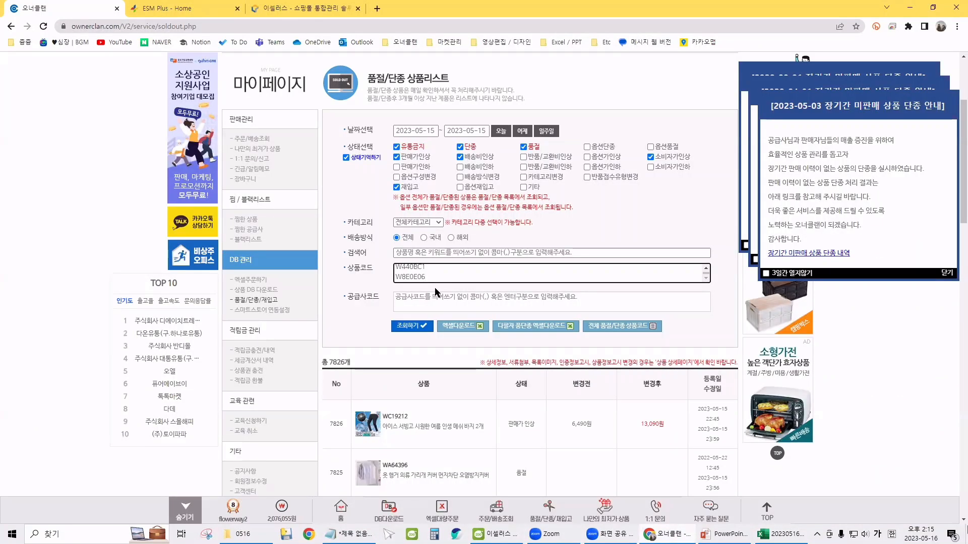
Look up the changed products matching the entered codes, check the total, and download the results as an Excel file.
{"action": "left_click", "coordinate": [411, 328]}
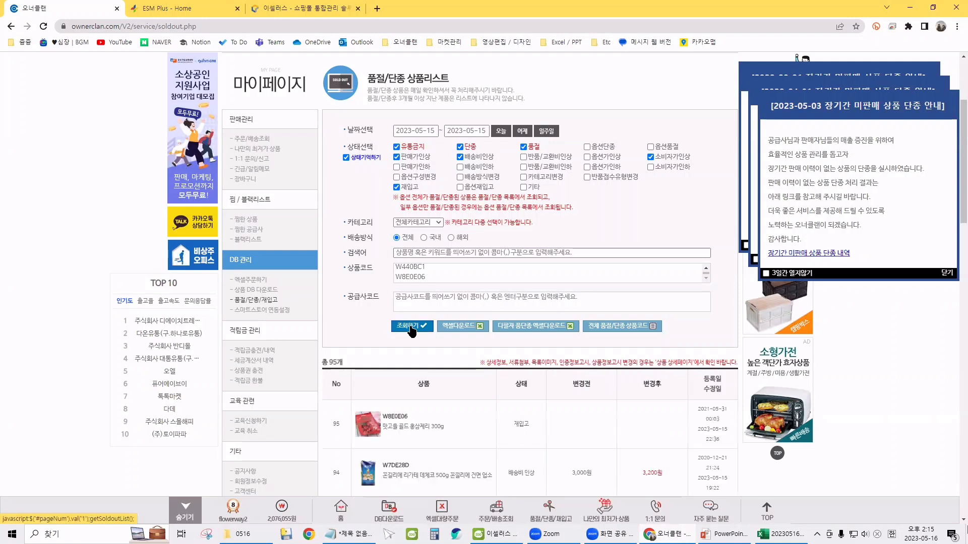
{"action": "left_click_drag", "start_coordinate": [326, 362], "coordinate": [386, 366]}
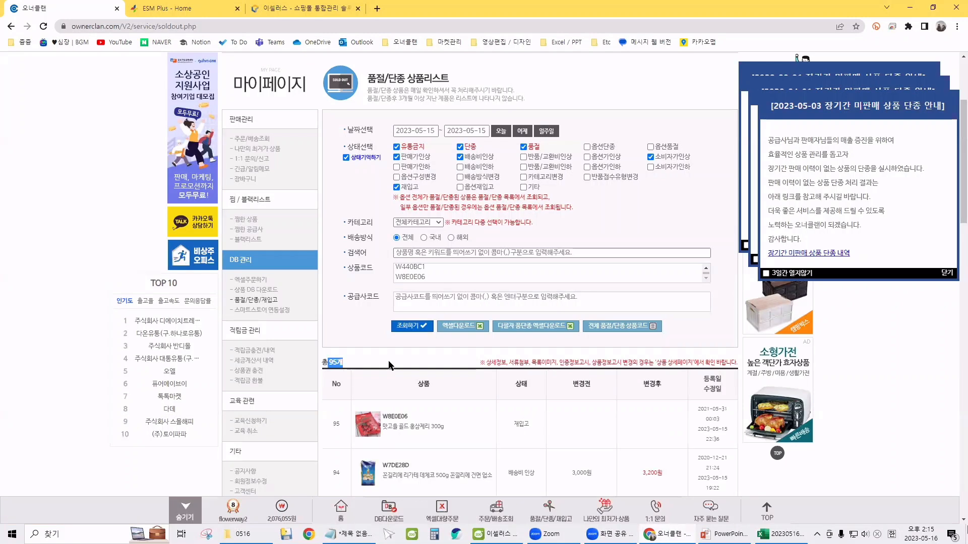
{"action": "scroll", "coordinate": [389, 365], "scroll_direction": "down", "scroll_amount": 2}
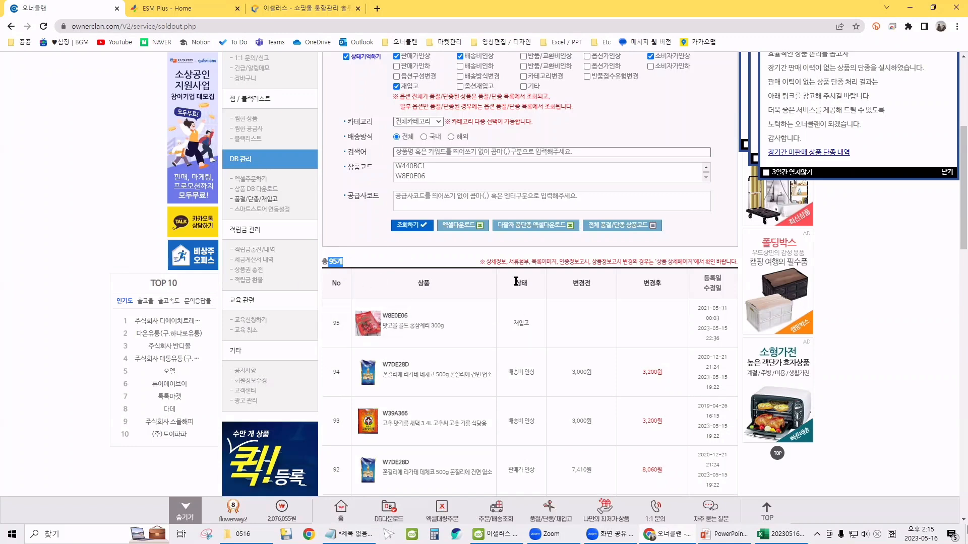
{"action": "left_click", "coordinate": [464, 225]}
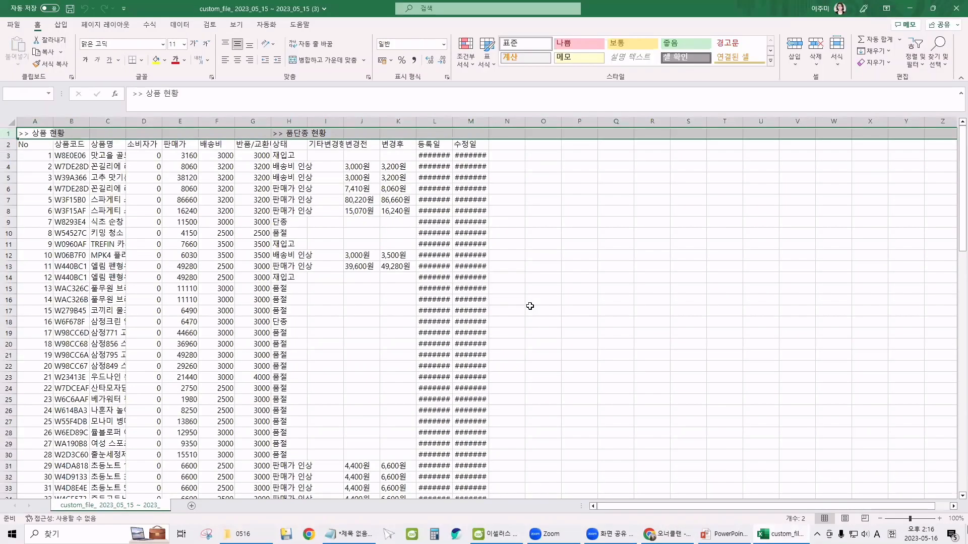
Delete the ">> 상품 현황" title row in the downloaded workbook and add filters to the header row.
{"action": "key", "text": "ctrl+minus"}
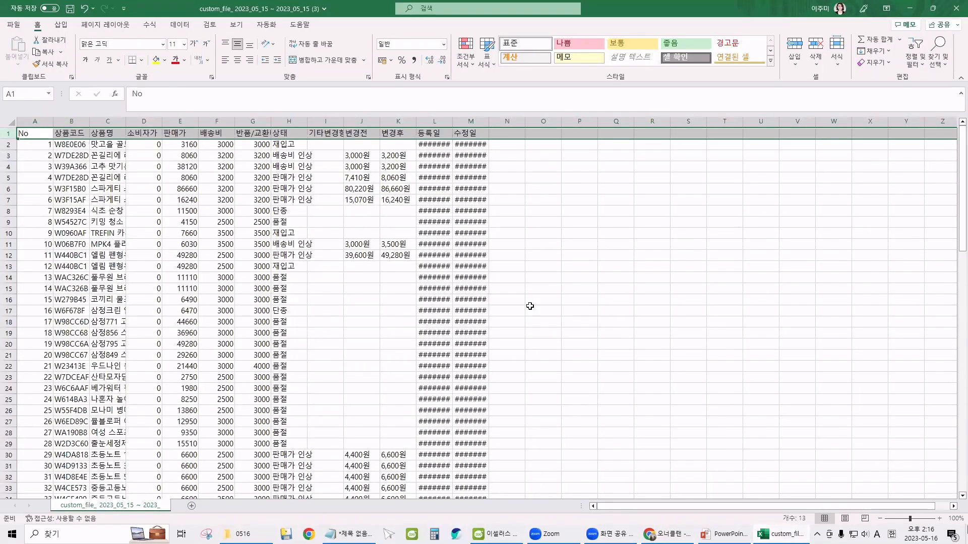
{"action": "left_click", "coordinate": [301, 169]}
{"action": "key", "text": "ctrl+shift+l"}
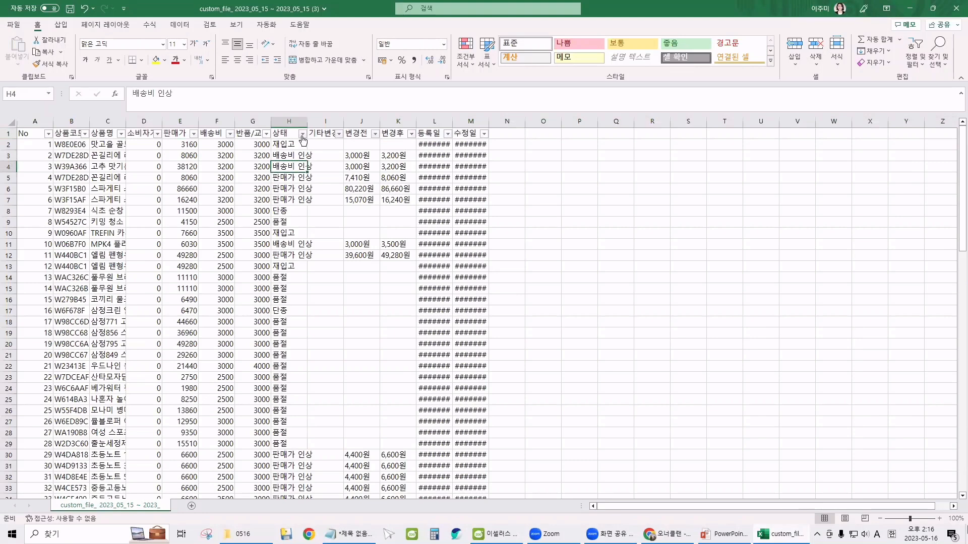
Filter the 상태 column of the downloaded workbook to show only 단종 and 품절 products.
{"action": "left_click", "coordinate": [302, 134]}
{"action": "left_click", "coordinate": [220, 254]}
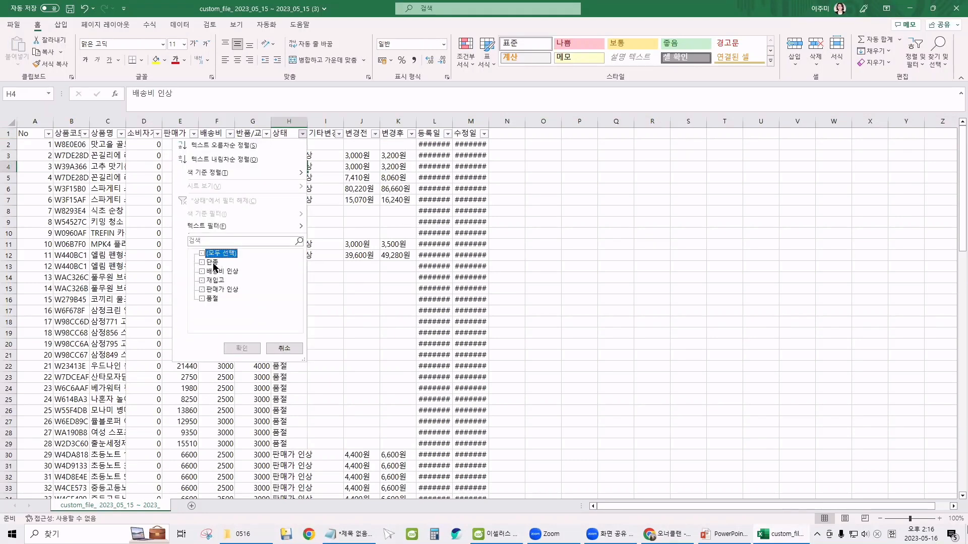
{"action": "left_click", "coordinate": [210, 264]}
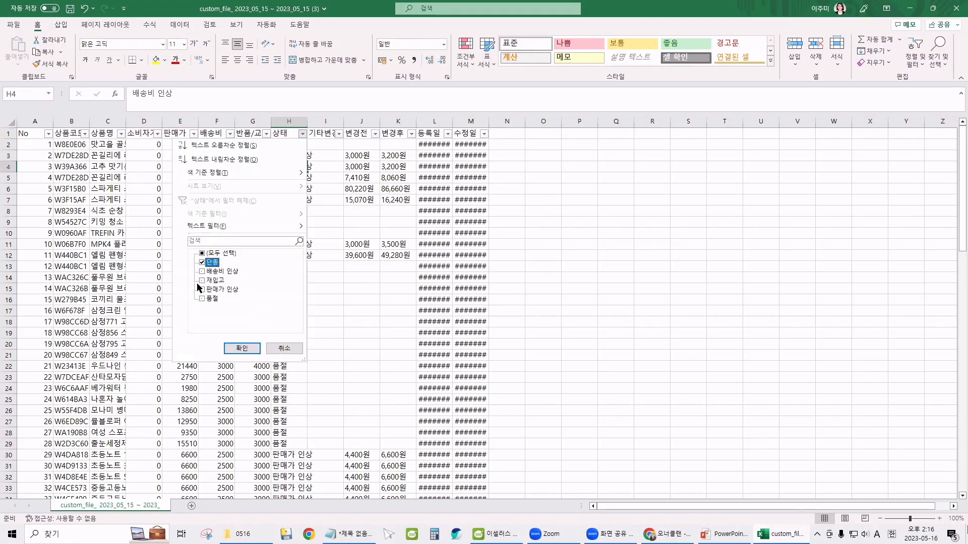
{"action": "left_click", "coordinate": [203, 300]}
{"action": "left_click", "coordinate": [242, 348]}
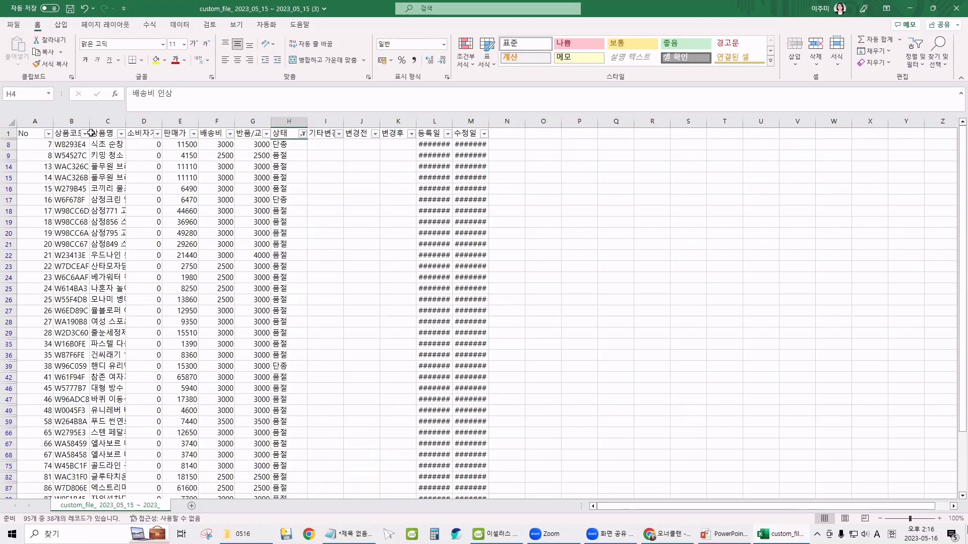
Copy all filtered 상품코드 values and bulk-search them by 판매자 관리코드 among the 진행상품 in 이셀러스 주머니.
{"action": "left_click", "coordinate": [71, 144]}
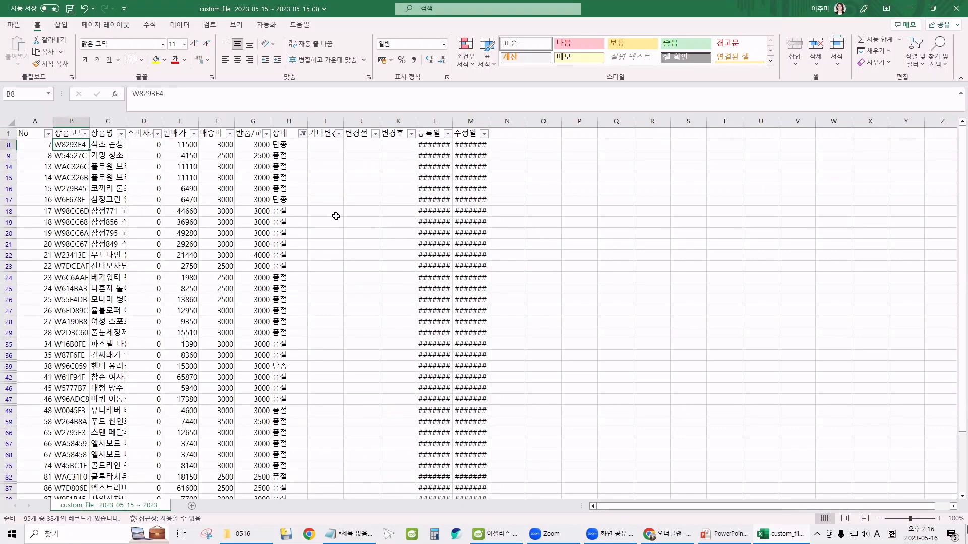
{"action": "key", "text": "ctrl+shift+Down"}
{"action": "scroll", "coordinate": [336, 216], "scroll_direction": "down", "scroll_amount": 3}
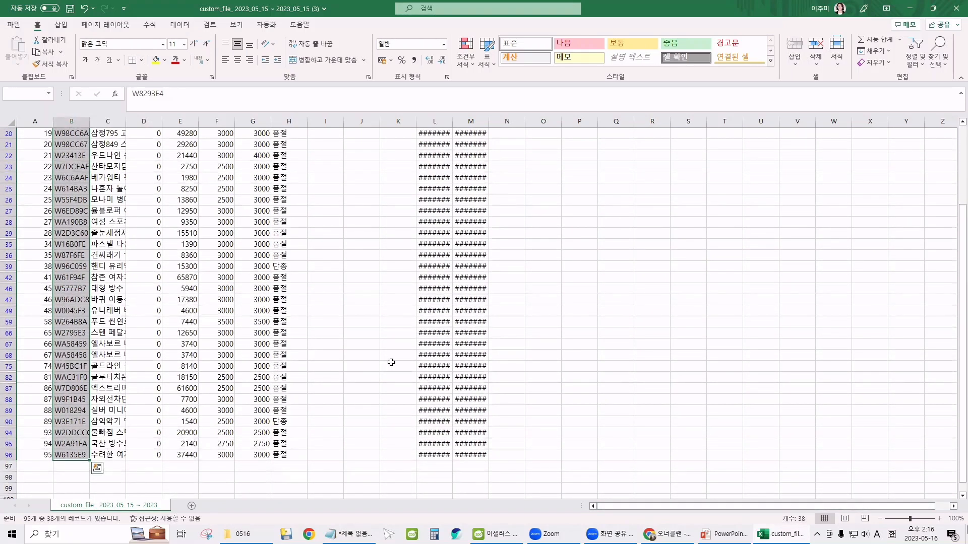
{"action": "key", "text": "ctrl+c"}
{"action": "left_click", "coordinate": [497, 534]}
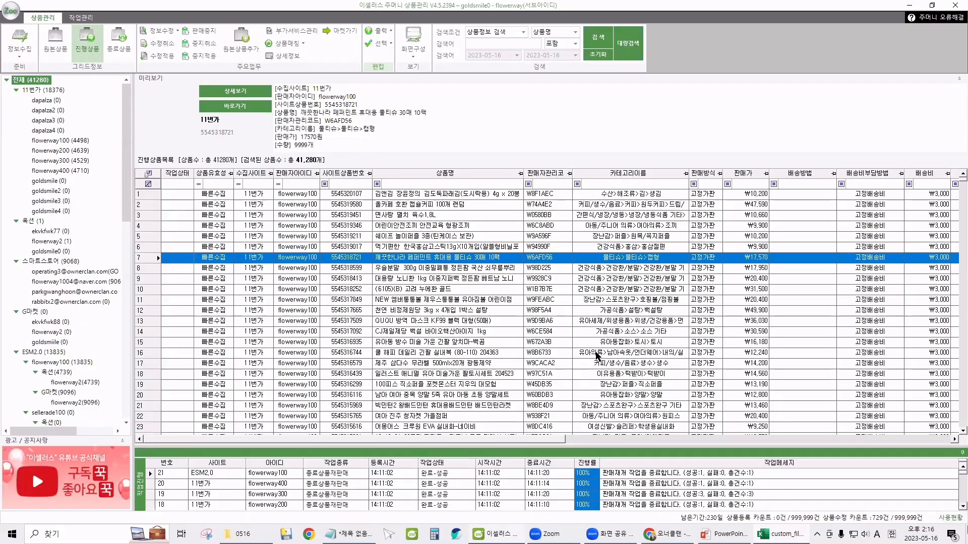
{"action": "left_click", "coordinate": [628, 43]}
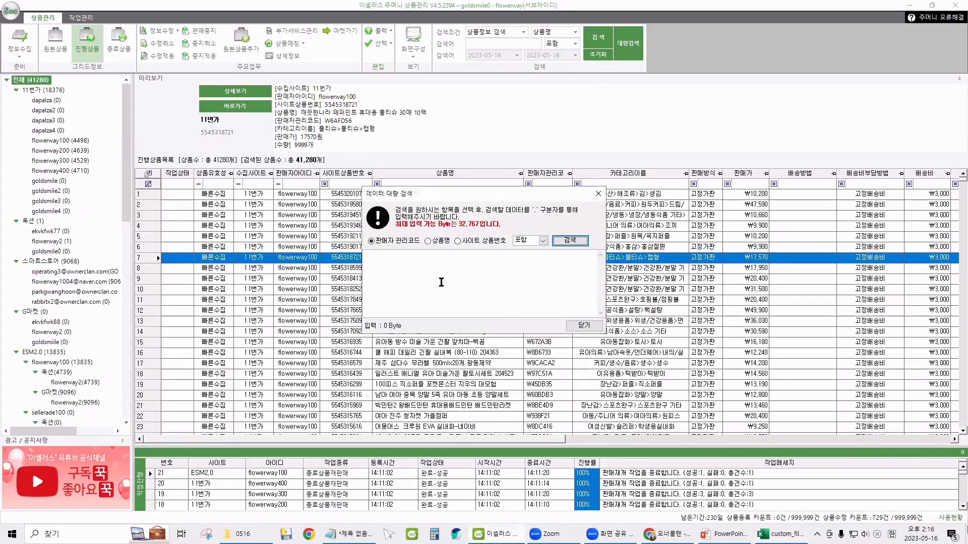
{"action": "key", "text": "ctrl+v"}
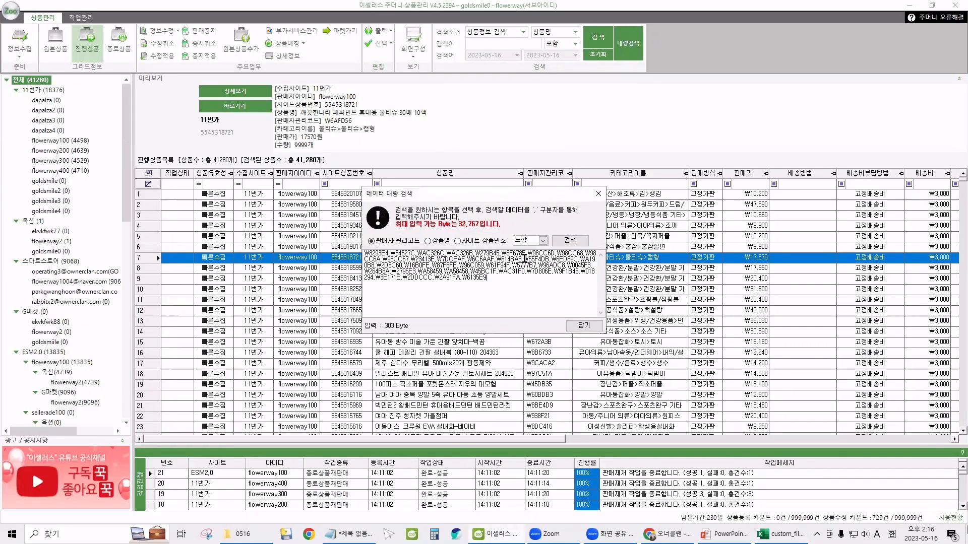
{"action": "left_click", "coordinate": [577, 242]}
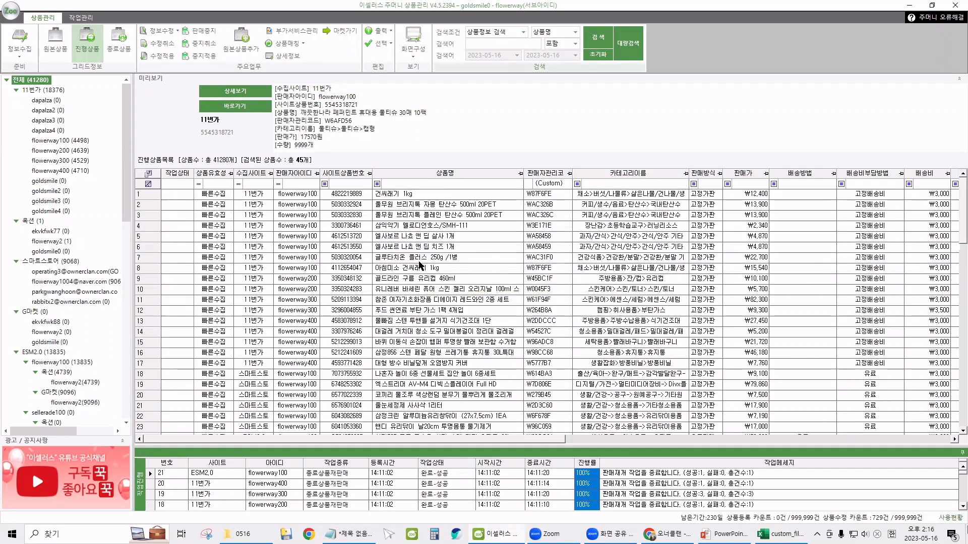
Mark all found 단종 and 품절 products for 판매중지 and apply the sales stop to the marketplaces.
{"action": "left_click", "coordinate": [768, 533]}
{"action": "left_click", "coordinate": [496, 539]}
{"action": "left_click", "coordinate": [261, 258]}
{"action": "key", "text": "ctrl+a"}
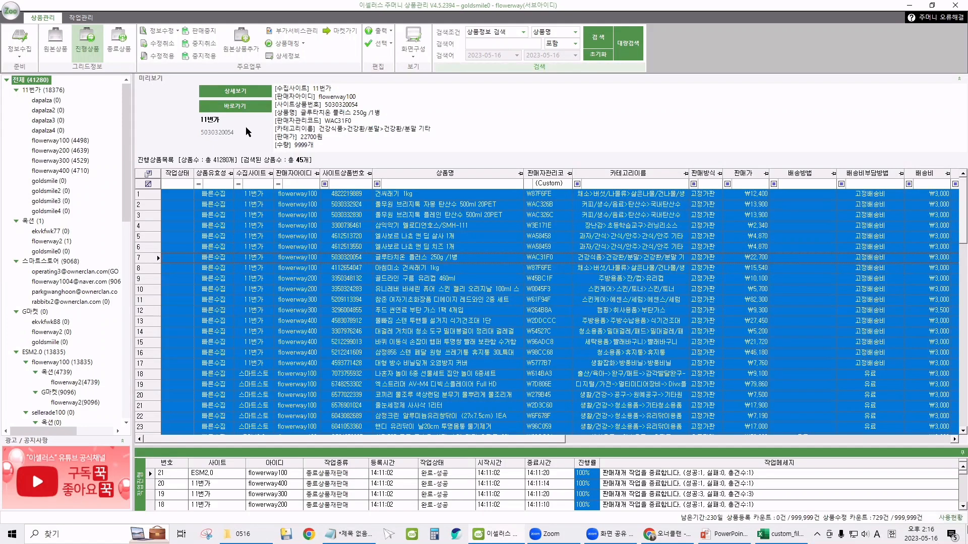
{"action": "left_click", "coordinate": [201, 31]}
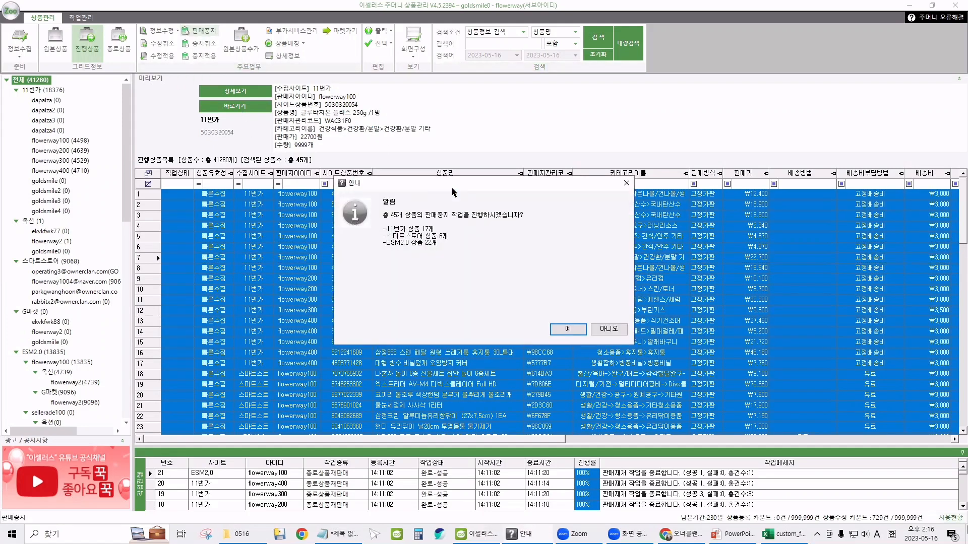
{"action": "left_click", "coordinate": [568, 330]}
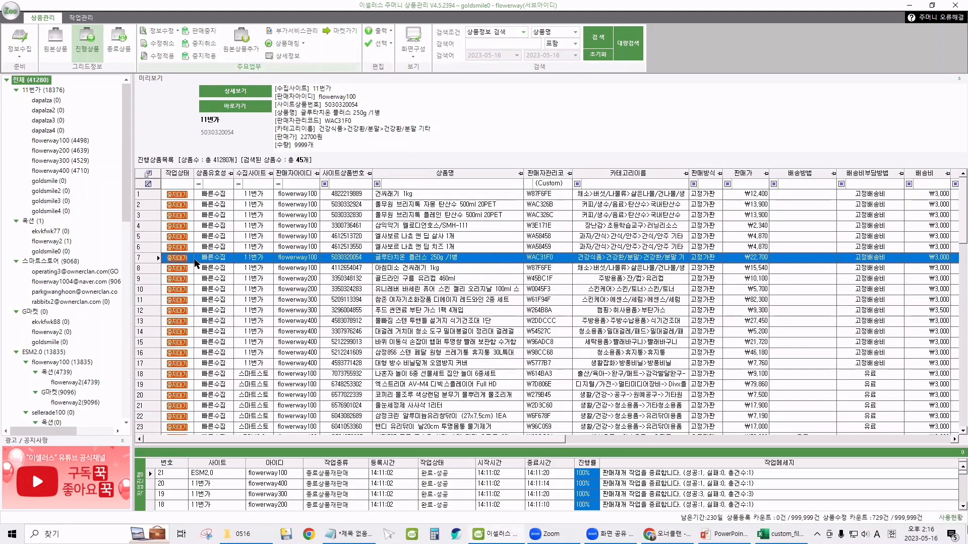
{"action": "left_click", "coordinate": [200, 57]}
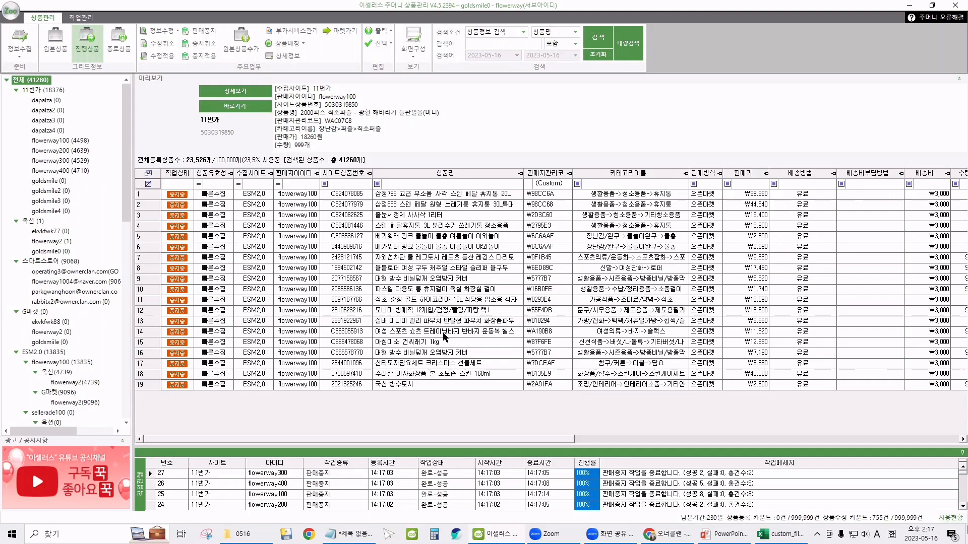
Check the memo's processing order and highlight 배송비 인상 as the category to handle.
{"action": "left_click", "coordinate": [355, 535]}
{"action": "left_click", "coordinate": [485, 216]}
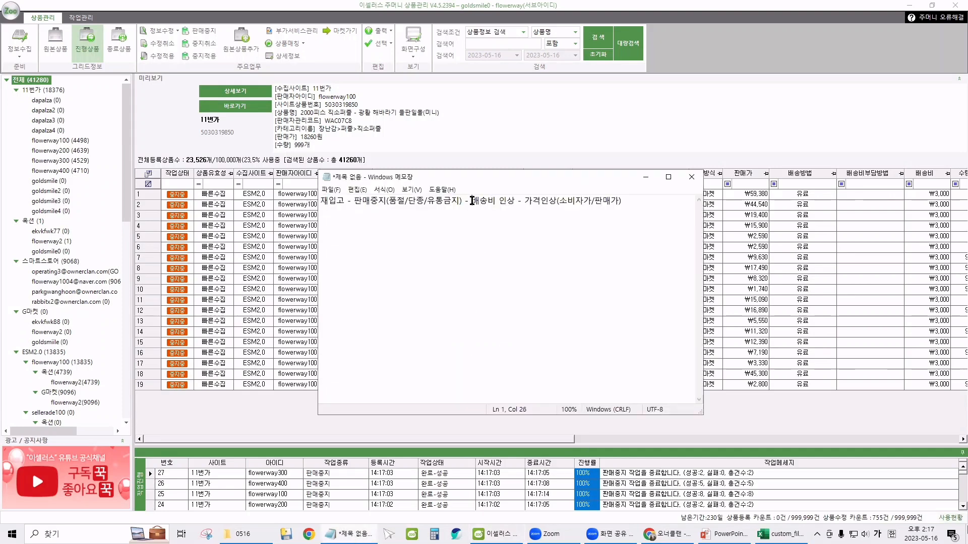
{"action": "left_click_drag", "start_coordinate": [471, 201], "coordinate": [515, 201]}
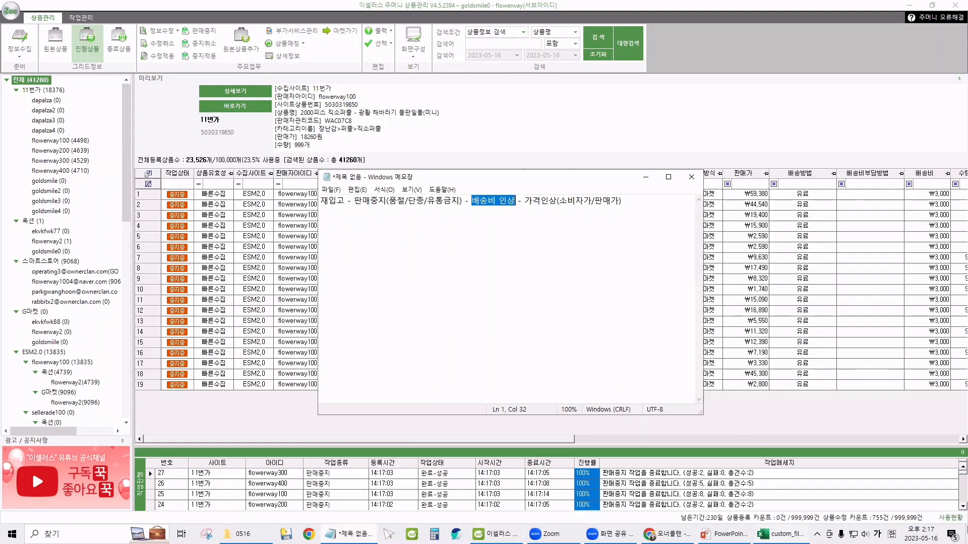
Change the 상태 filter in the Excel change list to show only 배송비 인상 products.
{"action": "left_click", "coordinate": [784, 536]}
{"action": "left_click", "coordinate": [302, 134]}
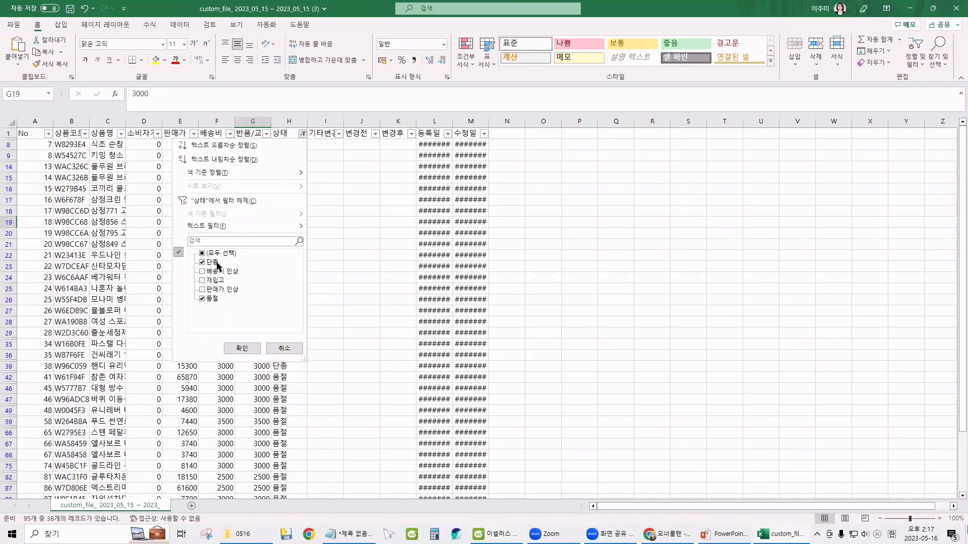
{"action": "left_click", "coordinate": [215, 262]}
{"action": "left_click", "coordinate": [213, 299]}
{"action": "left_click", "coordinate": [219, 272]}
{"action": "left_click", "coordinate": [242, 348]}
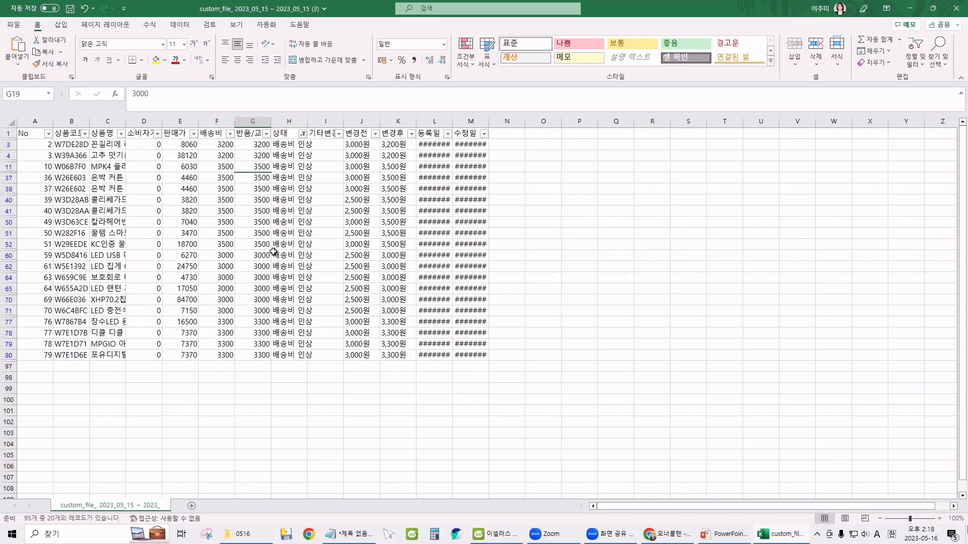
Sort the filtered products by 배송비 in ascending order.
{"action": "left_click", "coordinate": [219, 157]}
{"action": "left_click", "coordinate": [230, 133]}
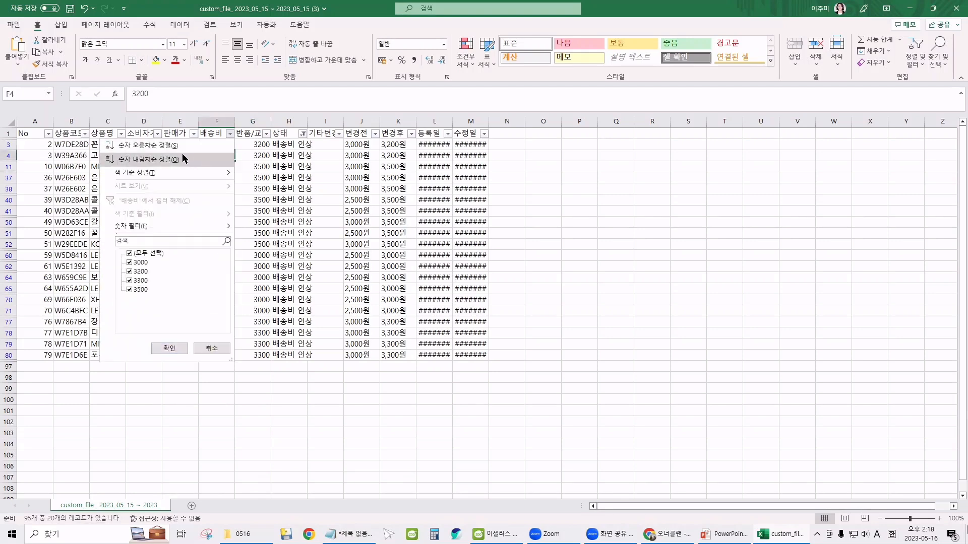
{"action": "left_click", "coordinate": [148, 147]}
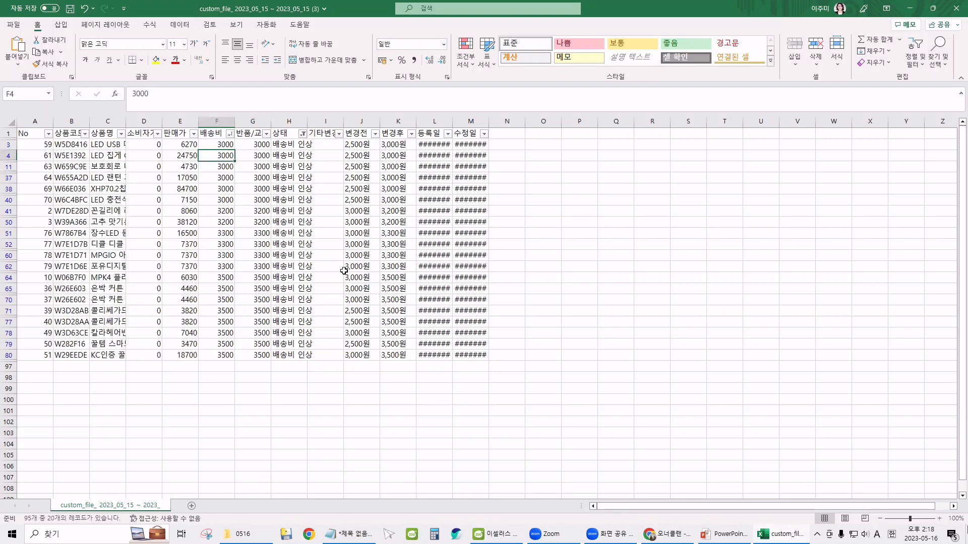
{"action": "left_click", "coordinate": [344, 268]}
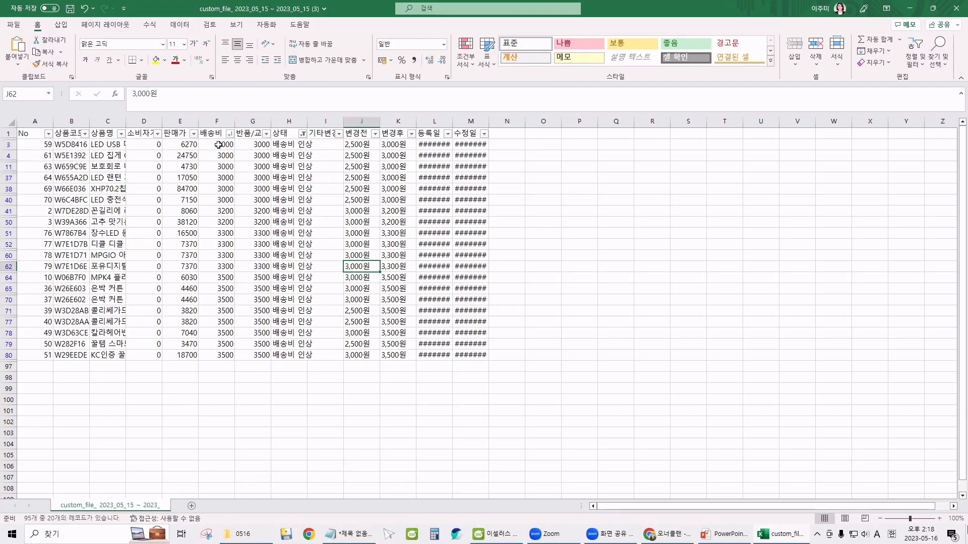
Compare the product group with a 3000 배송비 against the group with fees of 3200 to 3500.
{"action": "left_click_drag", "start_coordinate": [68, 145], "coordinate": [60, 202]}
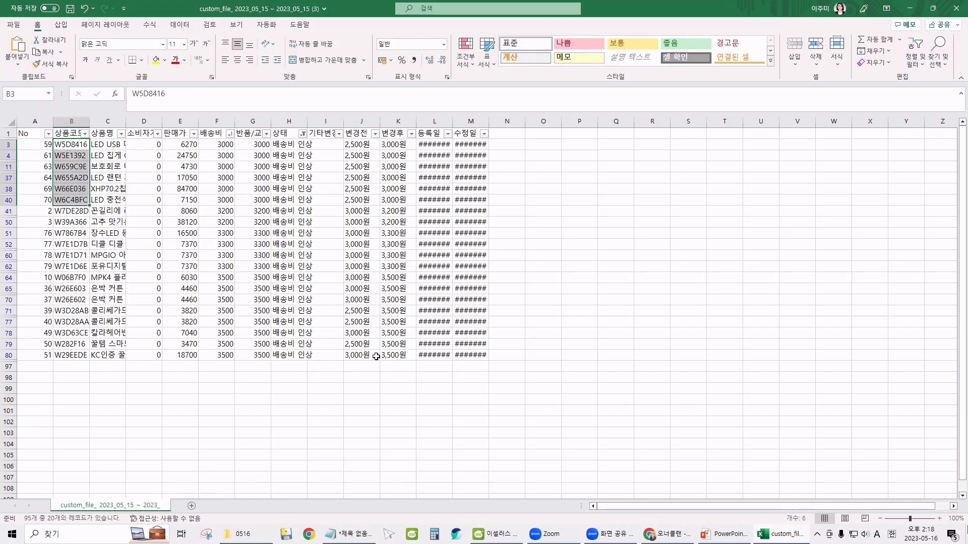
{"action": "left_click", "coordinate": [223, 209]}
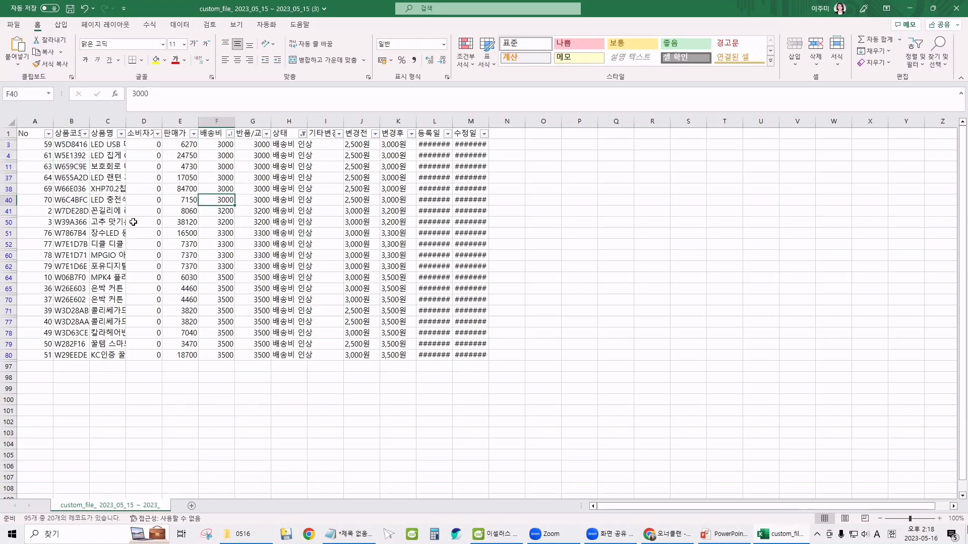
{"action": "left_click_drag", "start_coordinate": [66, 145], "coordinate": [248, 200]}
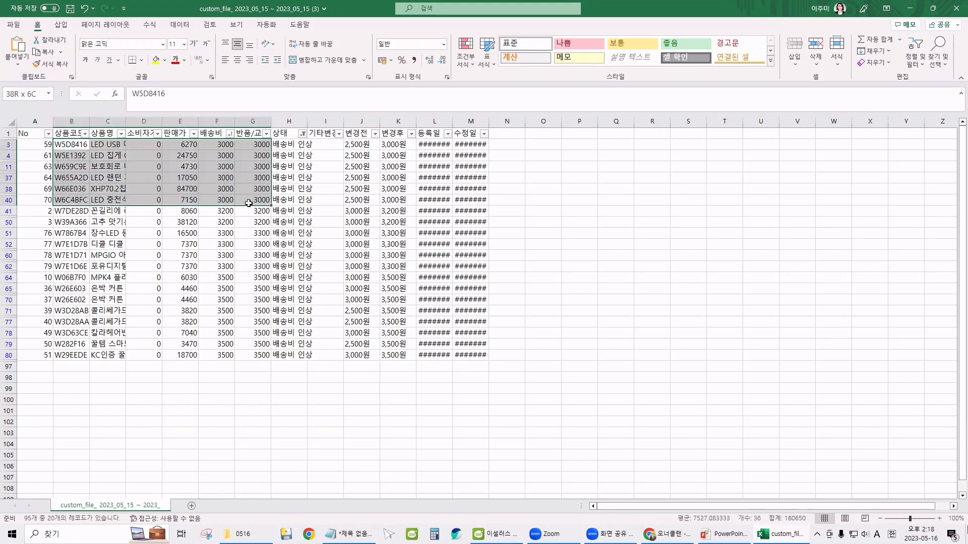
{"action": "left_click_drag", "start_coordinate": [61, 201], "coordinate": [71, 145]}
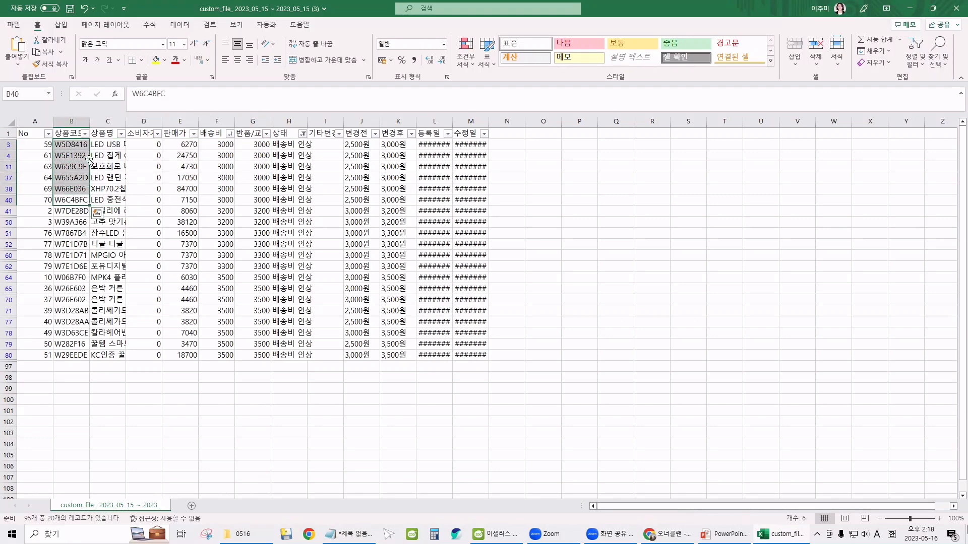
{"action": "left_click_drag", "start_coordinate": [228, 213], "coordinate": [258, 355]}
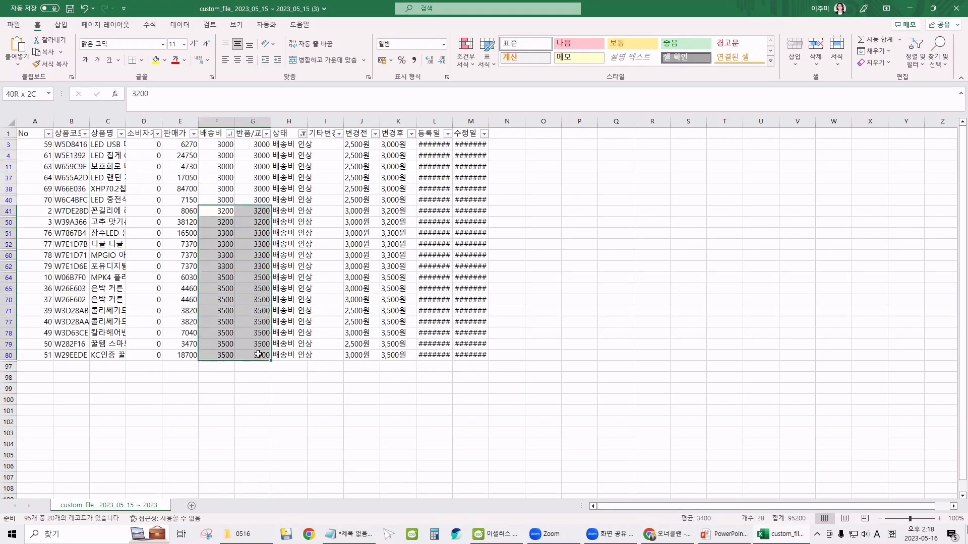
{"action": "left_click_drag", "start_coordinate": [74, 213], "coordinate": [66, 353]}
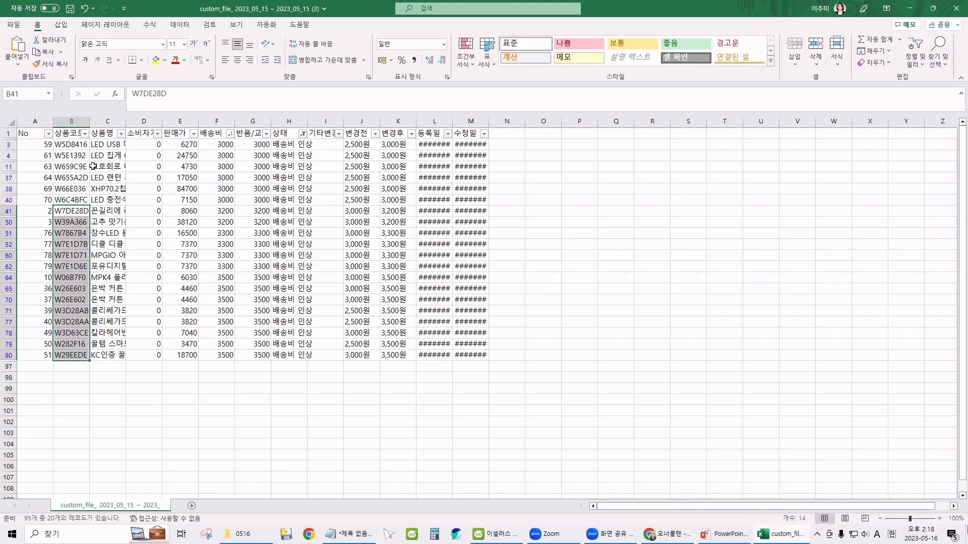
Copy the product codes with a 3000 배송비, reset the search in 이셀러스 주머니, and bulk-search them by 판매자 관리코드.
{"action": "left_click_drag", "start_coordinate": [72, 144], "coordinate": [73, 200]}
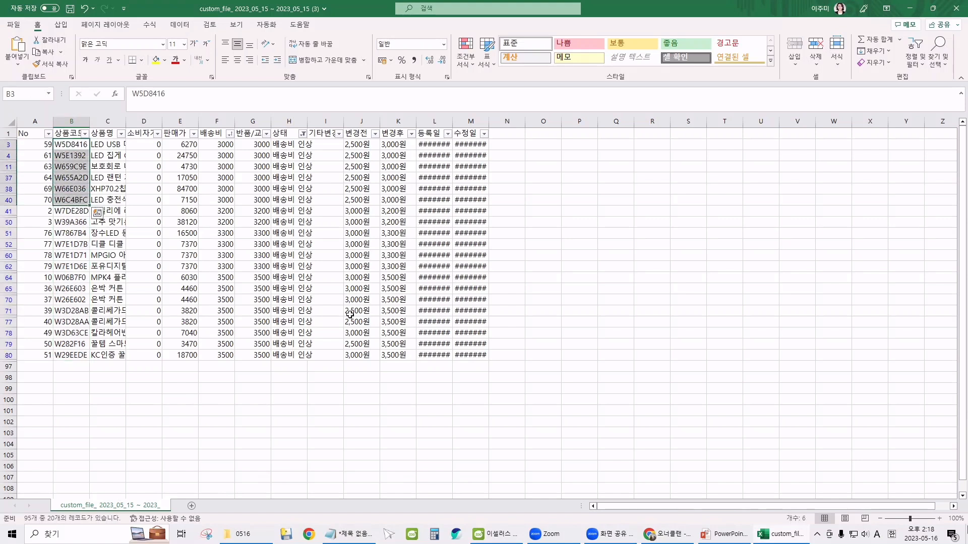
{"action": "key", "text": "ctrl+c"}
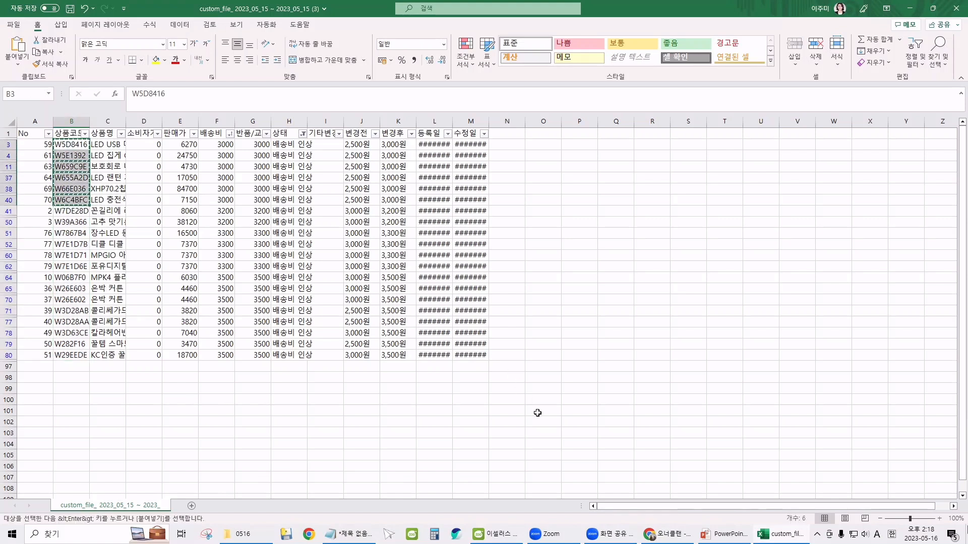
{"action": "left_click", "coordinate": [497, 534]}
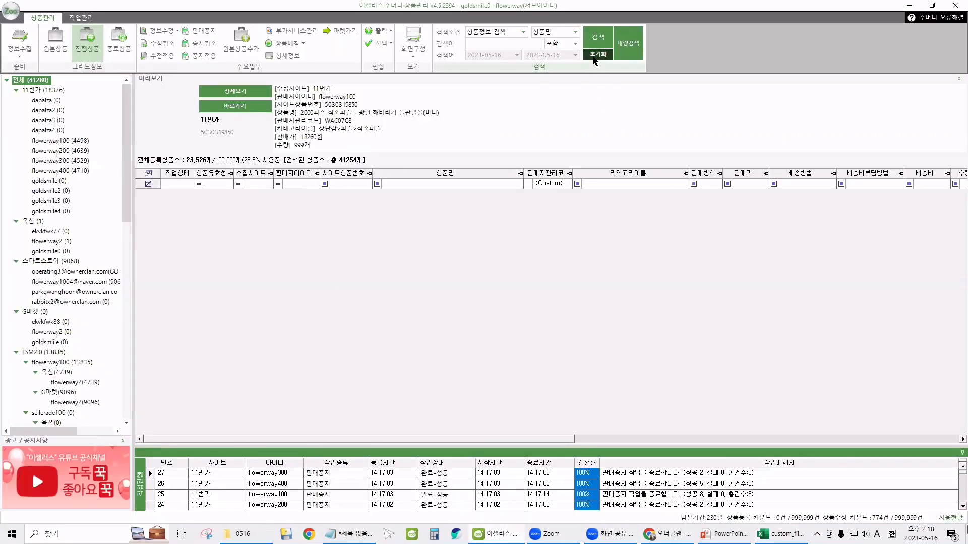
{"action": "left_click", "coordinate": [632, 59]}
{"action": "left_click", "coordinate": [632, 52]}
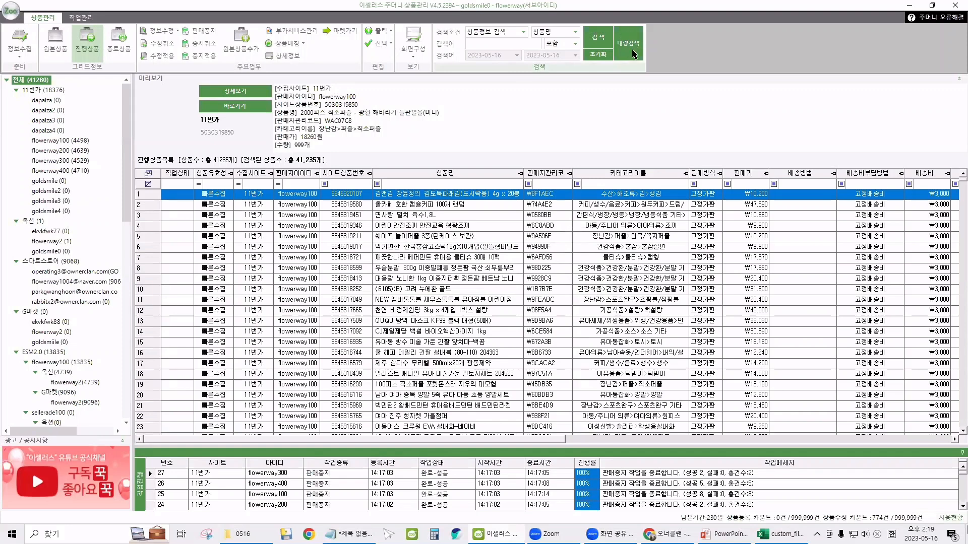
{"action": "left_click", "coordinate": [551, 289]}
{"action": "key", "text": "ctrl+v"}
{"action": "left_click", "coordinate": [569, 240]}
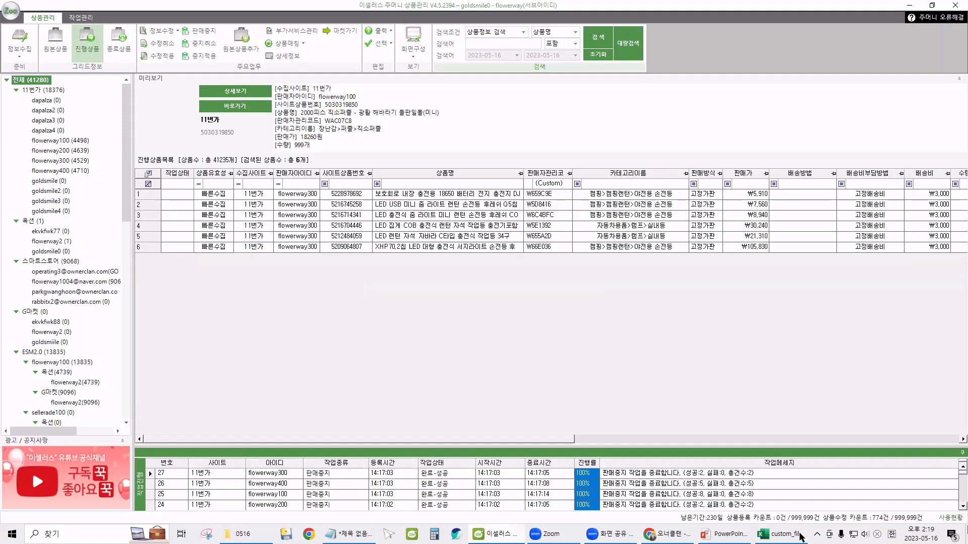
Copy the Excel product codes with a 배송비 of 3200 to 3500 and bulk-search them in 이셀러스 주머니.
{"action": "left_click", "coordinate": [793, 541]}
{"action": "left_click_drag", "start_coordinate": [70, 211], "coordinate": [74, 355]}
{"action": "key", "text": "ctrl+c"}
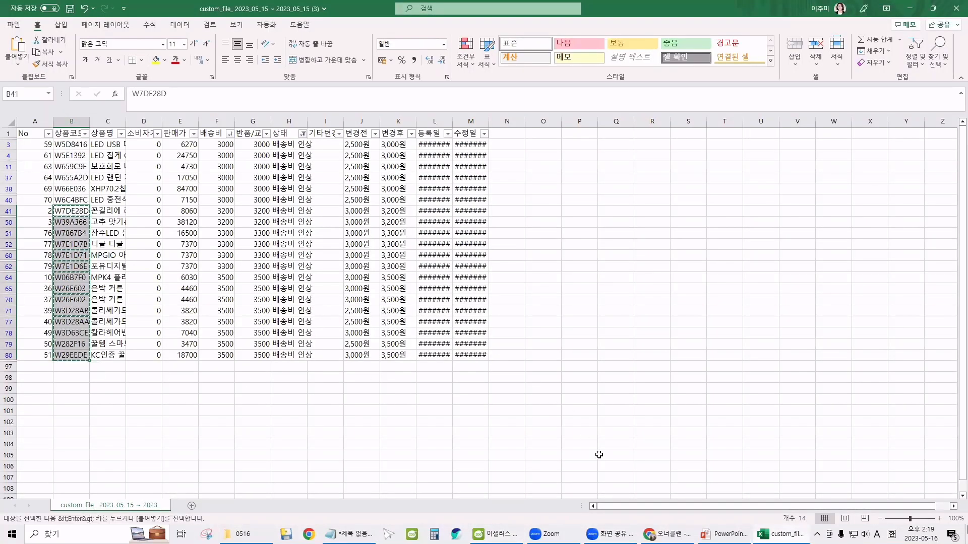
{"action": "key", "text": "alt+Tab"}
{"action": "left_click", "coordinate": [628, 42]}
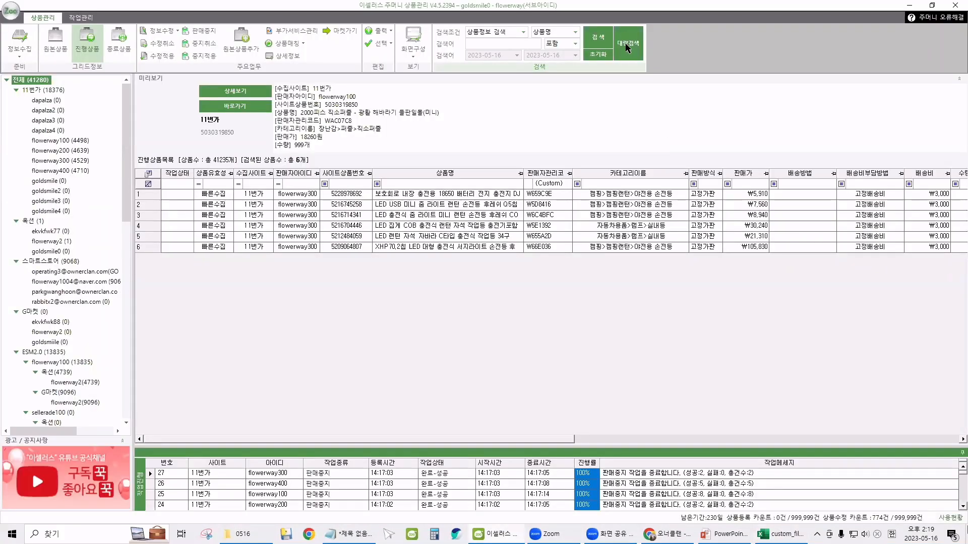
{"action": "key", "text": "ctrl+v"}
{"action": "left_click", "coordinate": [570, 241]}
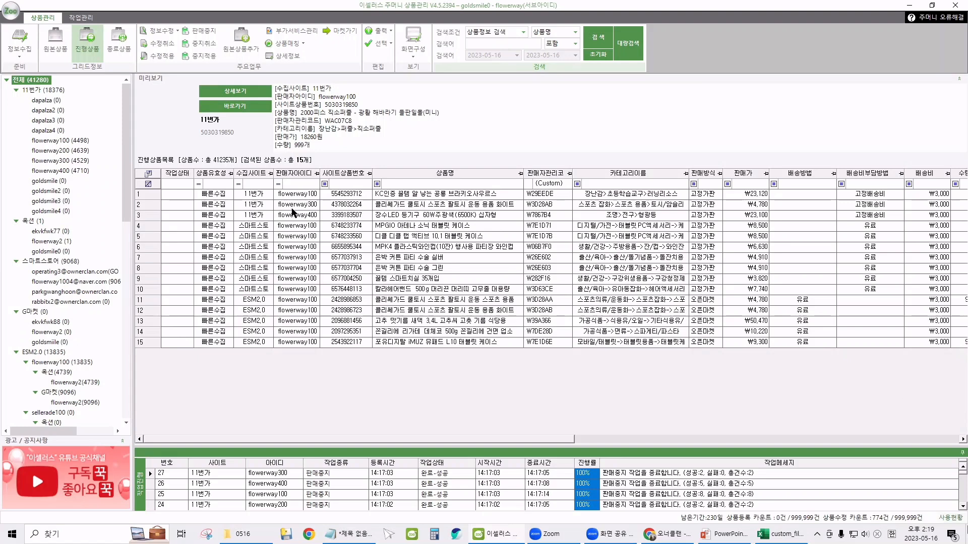
Open the bulk 배송정보 edit for the seven 스마트스토어 products in the search results.
{"action": "left_click_drag", "start_coordinate": [257, 227], "coordinate": [255, 292]}
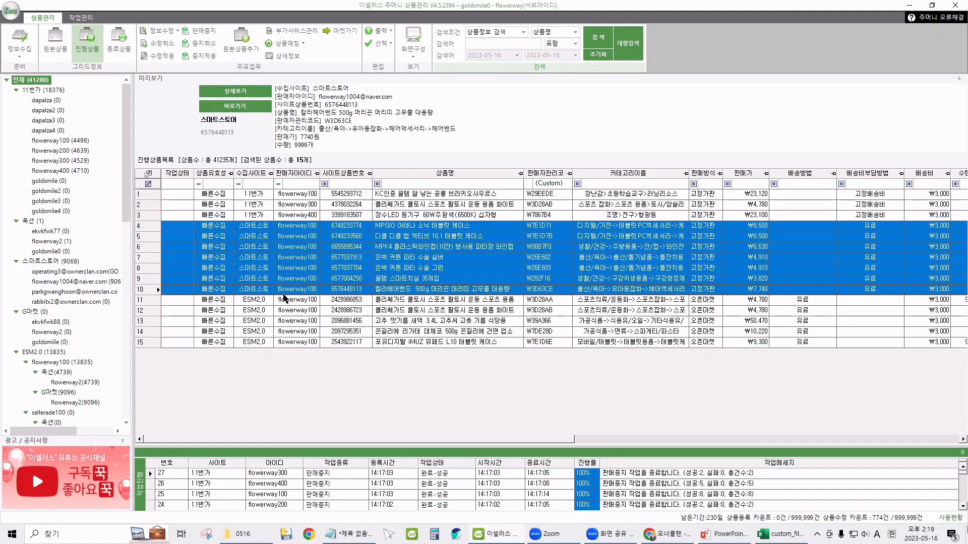
{"action": "right_click", "coordinate": [283, 249]}
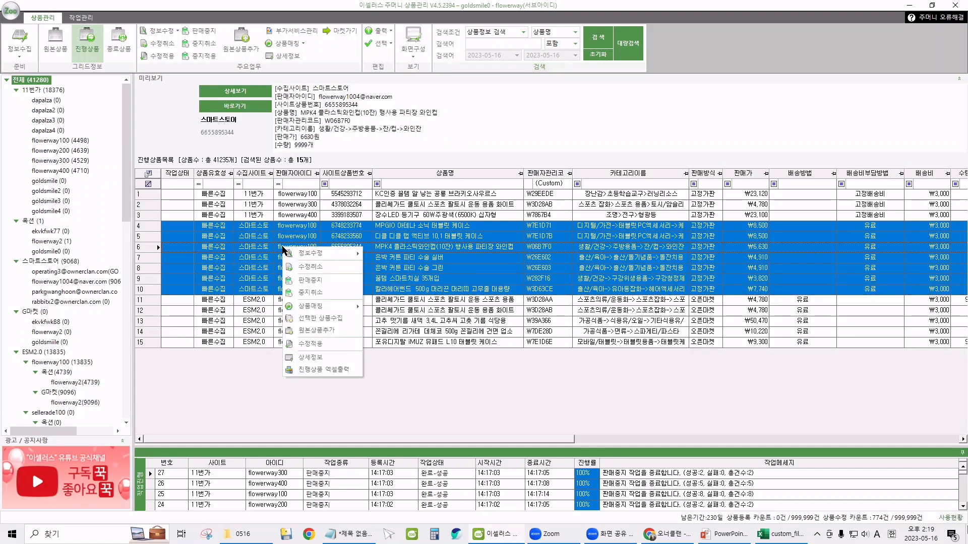
{"action": "mouse_move", "coordinate": [307, 253]}
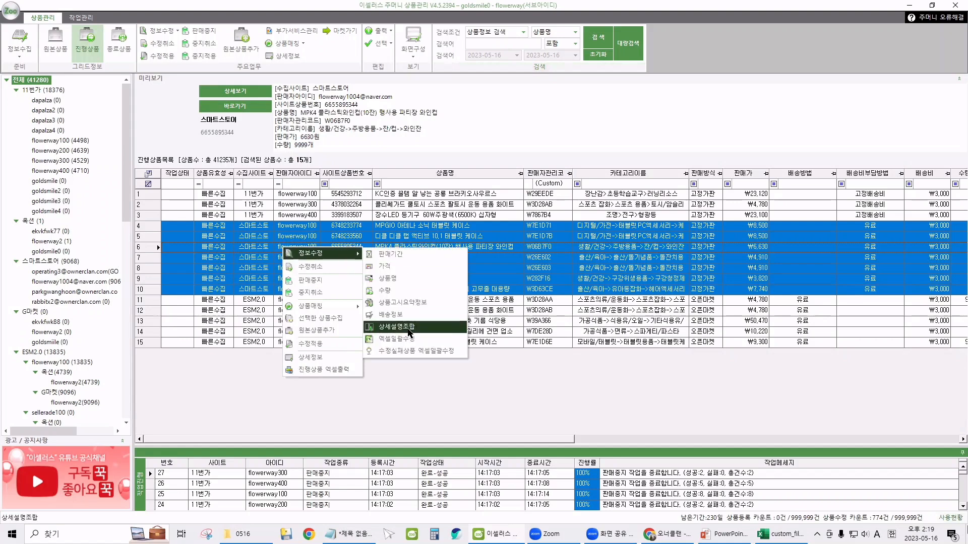
{"action": "left_click", "coordinate": [414, 315]}
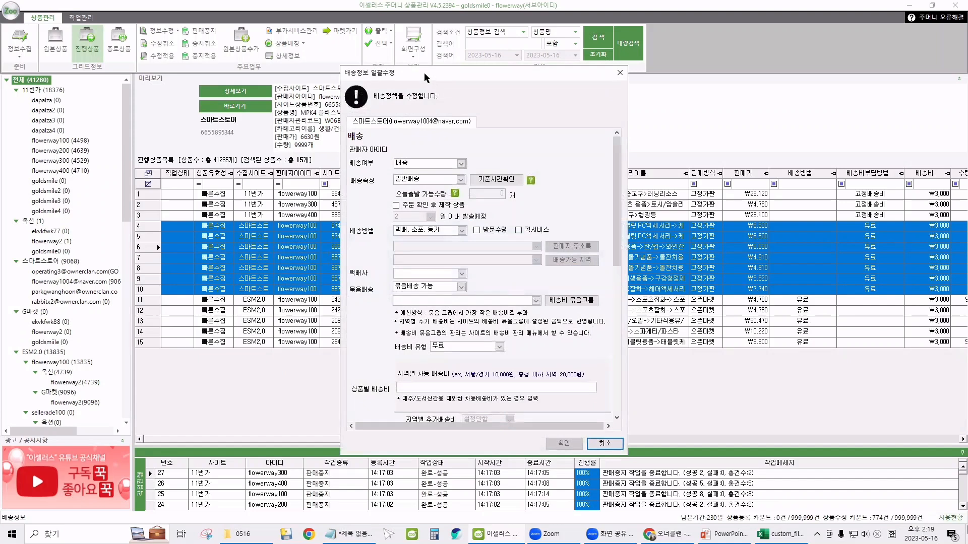
{"action": "left_click_drag", "start_coordinate": [425, 77], "coordinate": [411, 70]}
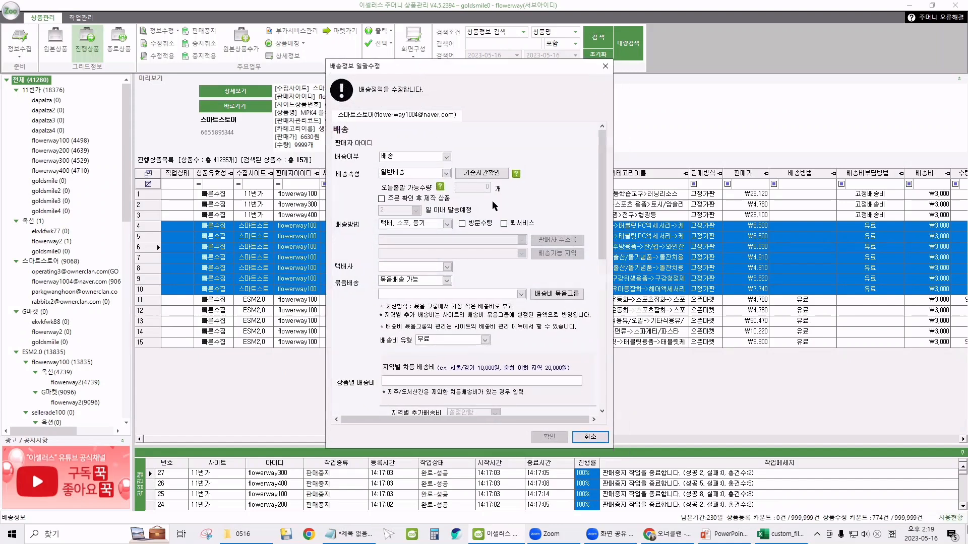
{"action": "scroll", "coordinate": [419, 242], "scroll_direction": "down", "scroll_amount": 3}
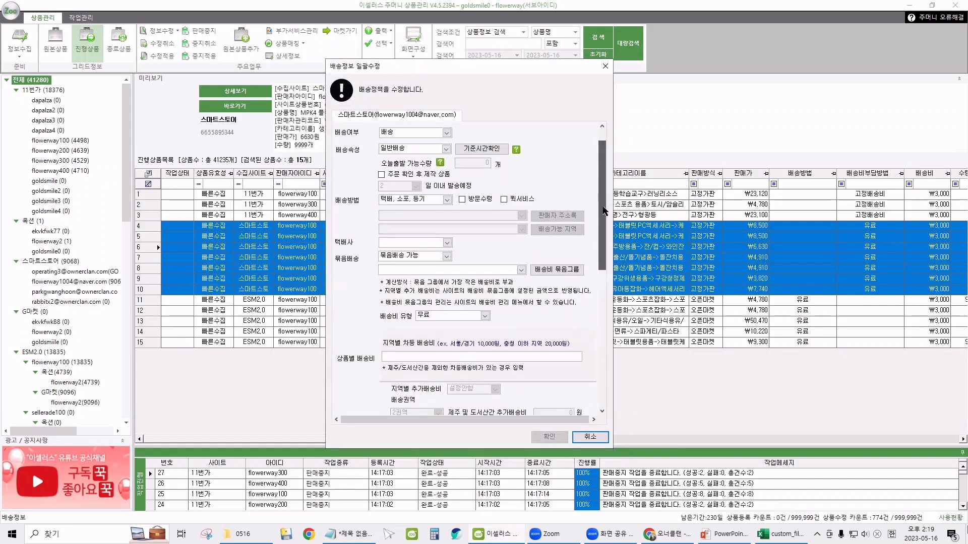
Set 택배사 to CJ 대한통운 and 묶음배송 to 묶음배송 불가능 for the selected 스마트스토어 products.
{"action": "left_click", "coordinate": [411, 227]}
{"action": "left_click", "coordinate": [410, 227]}
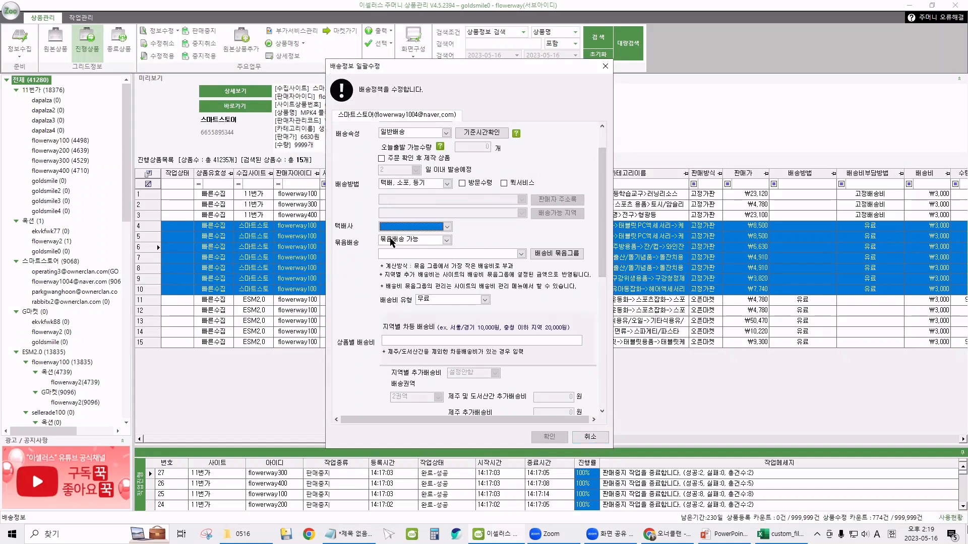
{"action": "left_click_drag", "start_coordinate": [601, 262], "coordinate": [603, 215]}
{"action": "left_click", "coordinate": [447, 267]}
{"action": "left_click", "coordinate": [427, 286]}
{"action": "left_click", "coordinate": [436, 283]}
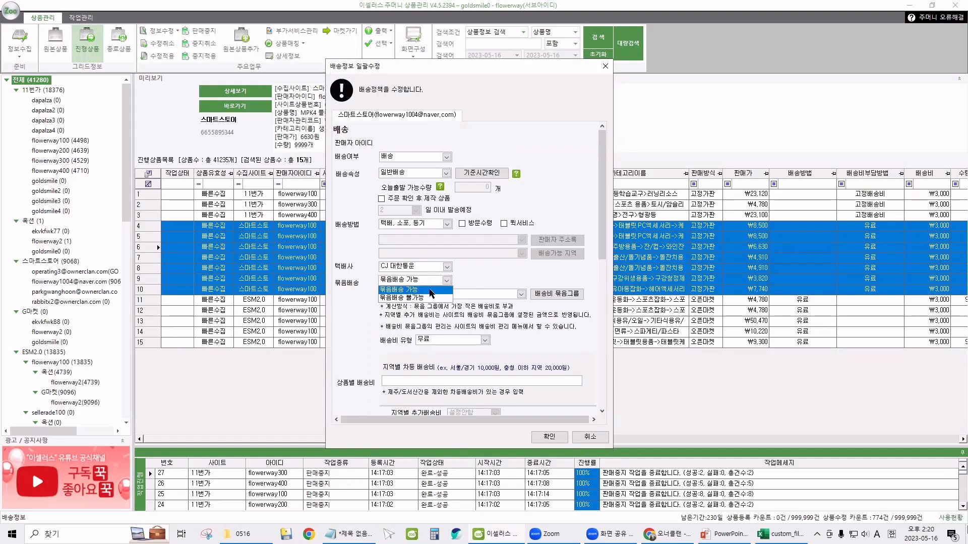
{"action": "left_click", "coordinate": [426, 299]}
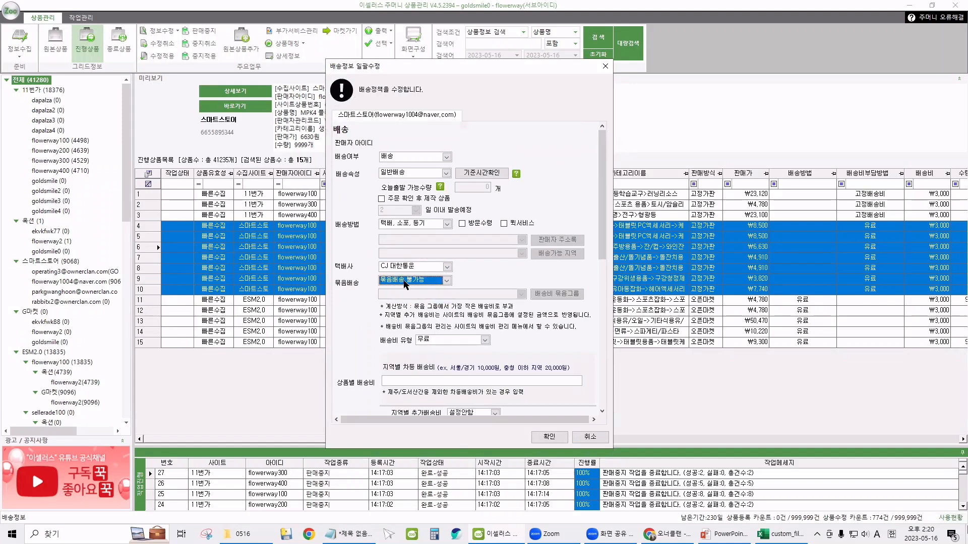
Set 배송비 유형 to 유료 with a 고정배송비 of 3500원 and 결제방식 선결제.
{"action": "scroll", "coordinate": [447, 254], "scroll_direction": "down", "scroll_amount": 3}
{"action": "left_click", "coordinate": [449, 245]}
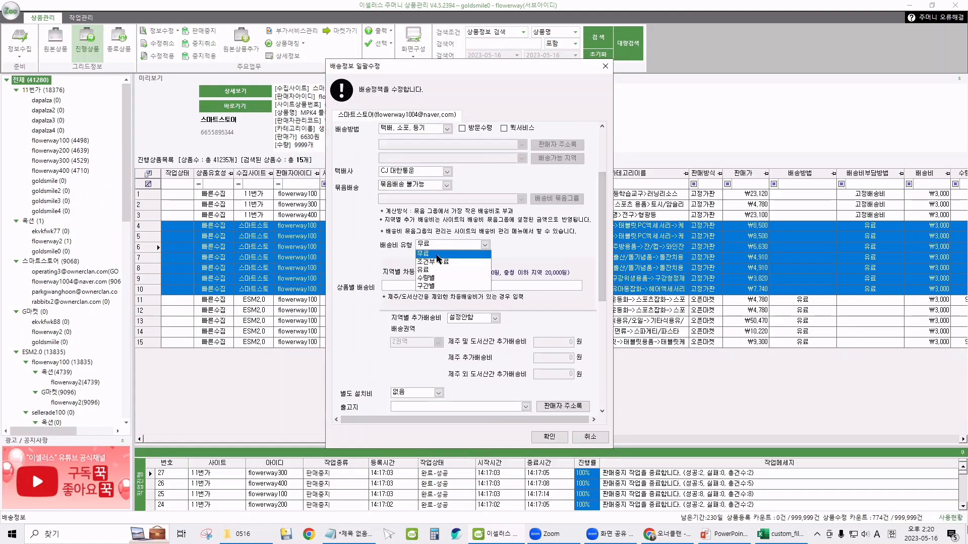
{"action": "left_click", "coordinate": [433, 262]}
{"action": "left_click", "coordinate": [448, 268]}
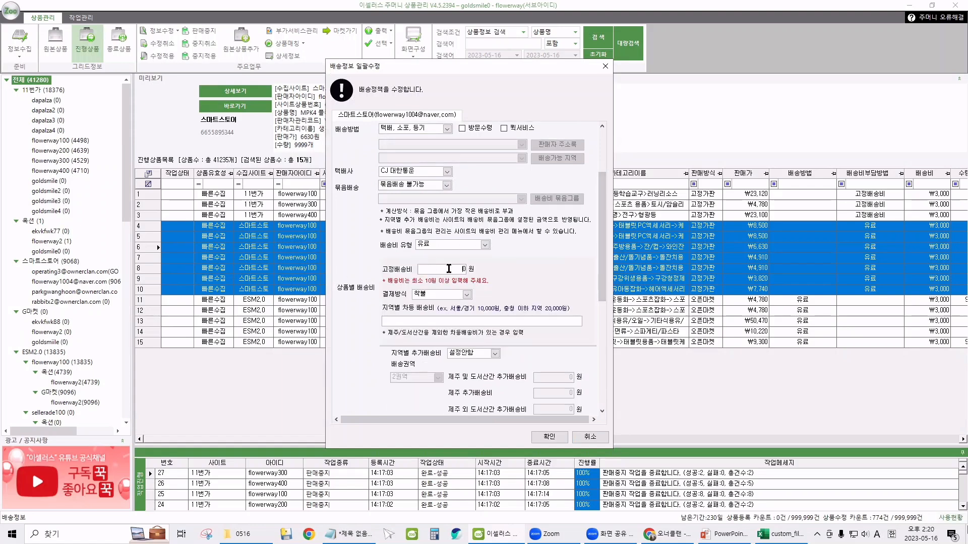
{"action": "left_click", "coordinate": [444, 294]}
{"action": "left_click", "coordinate": [437, 311]}
Enable 지역별 추가배송비 with 3권역, charging 3000원 for 제주 and 5000원 for 제주 외 도서산간.
{"action": "left_click_drag", "start_coordinate": [599, 253], "coordinate": [600, 296]}
{"action": "left_click", "coordinate": [491, 261]}
{"action": "left_click", "coordinate": [459, 270]}
{"action": "left_click", "coordinate": [415, 285]}
{"action": "left_click", "coordinate": [408, 304]}
{"action": "left_click", "coordinate": [563, 302]}
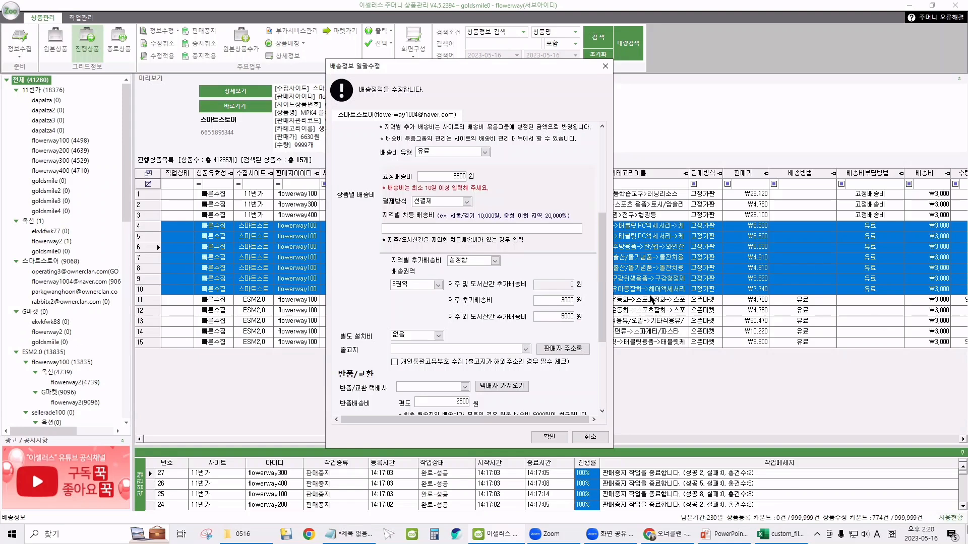
Fill in the 출고지 from the seller's address book and set 반품/교환 택배사 to 한진택배.
{"action": "left_click", "coordinate": [559, 349]}
{"action": "left_click", "coordinate": [444, 346]}
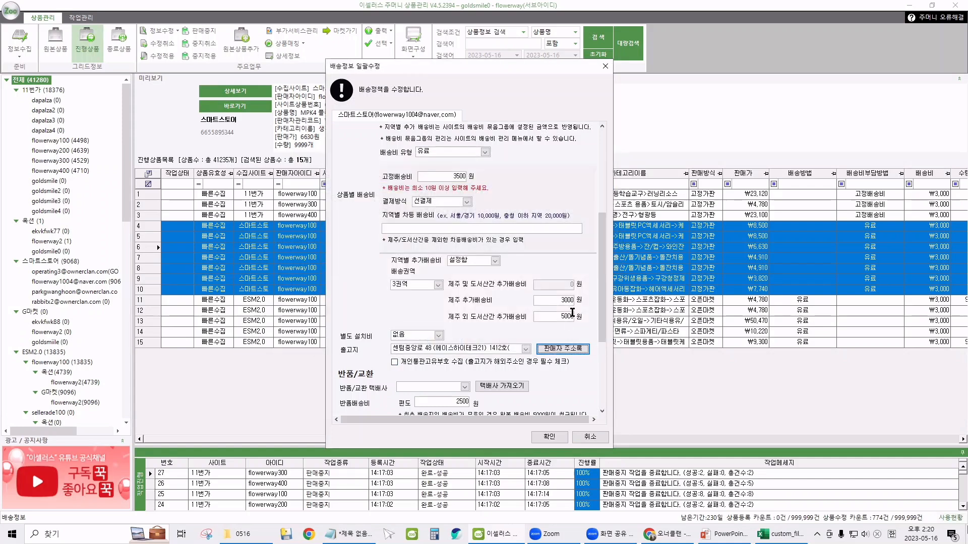
{"action": "scroll", "coordinate": [602, 318], "scroll_direction": "down", "scroll_amount": 3}
{"action": "left_click", "coordinate": [501, 261]}
{"action": "scroll", "coordinate": [501, 303], "scroll_direction": "up", "scroll_amount": 1}
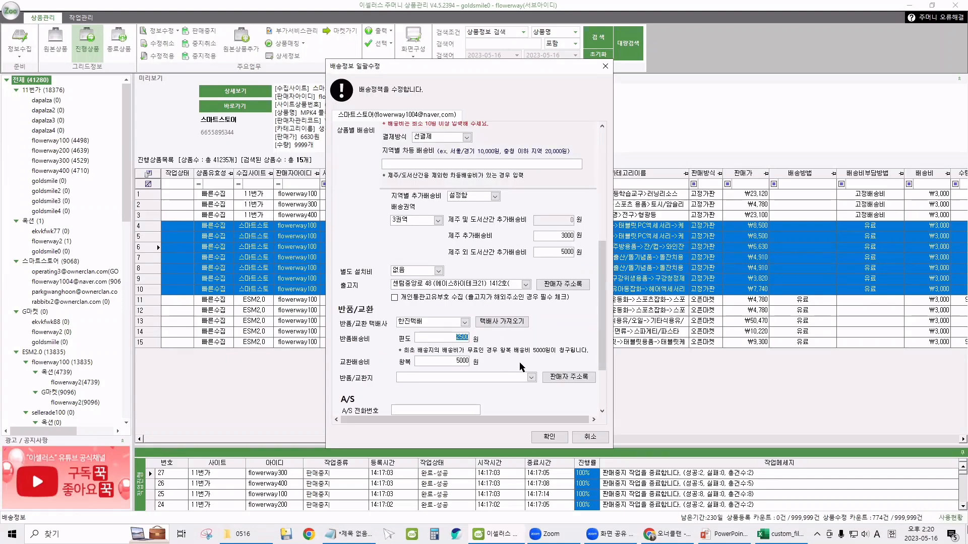
Set the one-way 반품배송비 to 4000원 and the round-trip 교환배송비 to 8000원.
{"action": "scroll", "coordinate": [521, 367], "scroll_direction": "up", "scroll_amount": 2}
{"action": "scroll", "coordinate": [521, 367], "scroll_direction": "down", "scroll_amount": 2}
{"action": "type", "text": "4000"}
{"action": "key", "text": "Tab"}
{"action": "type", "text": "8000"}
{"action": "scroll", "coordinate": [555, 325], "scroll_direction": "down", "scroll_amount": 3}
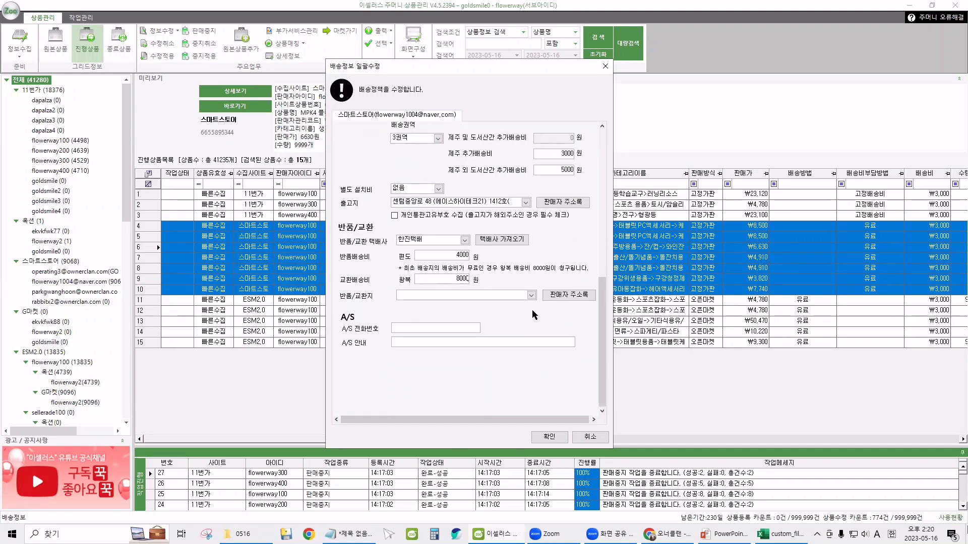
Choose 부산센터 as 반품/교환지, enter the A/S phone number and the A/S 안내 "반드시 판매자에게 사전문의바랍니다.", and confirm the bulk edit.
{"action": "left_click", "coordinate": [570, 296]}
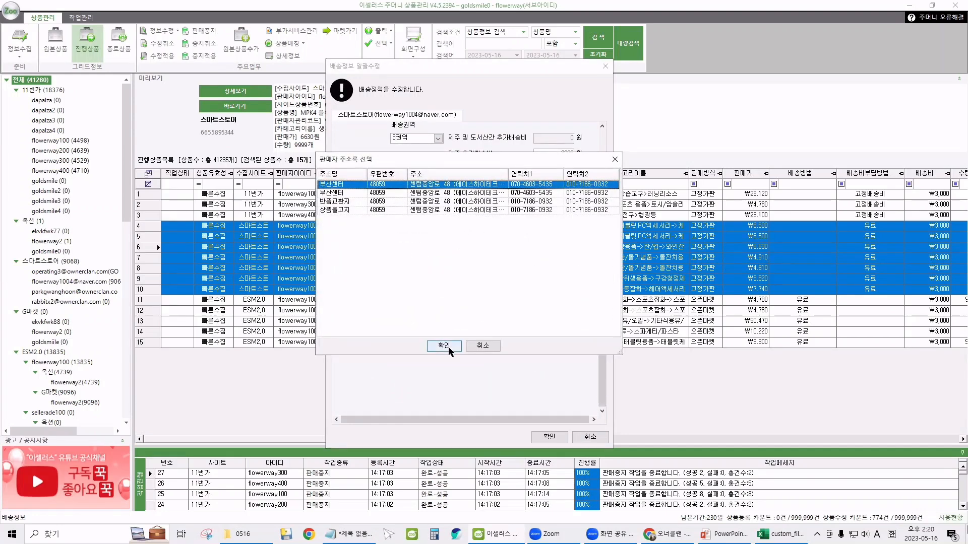
{"action": "left_click", "coordinate": [447, 347]}
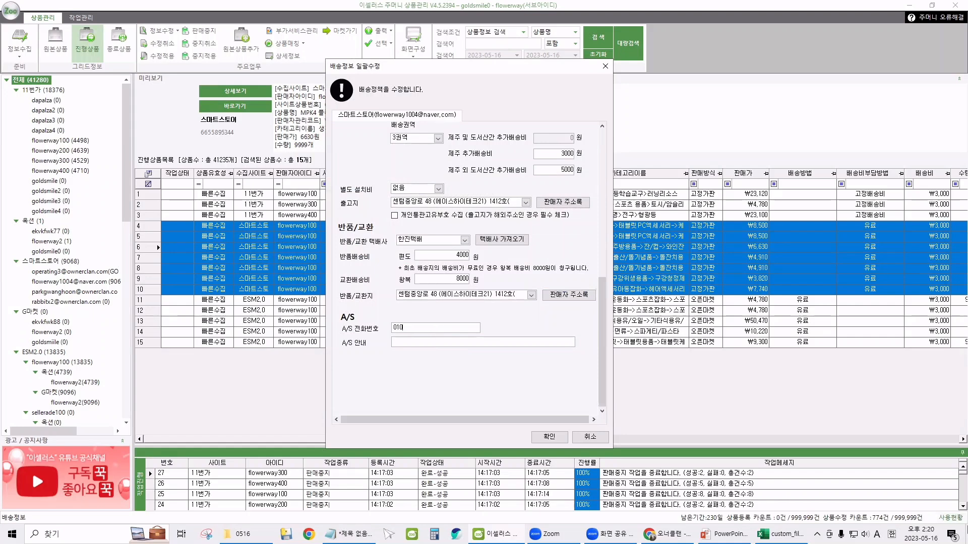
{"action": "type", "text": "7186-0932"}
{"action": "key", "text": "Tab"}
{"action": "type", "text": "반드시 판매자에게 사전문의바랍니다."}
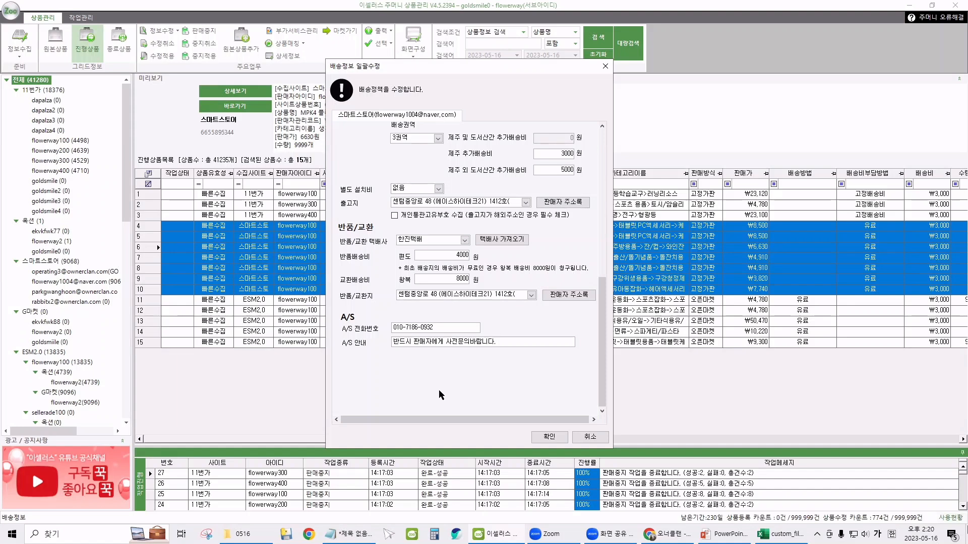
{"action": "left_click", "coordinate": [553, 437]}
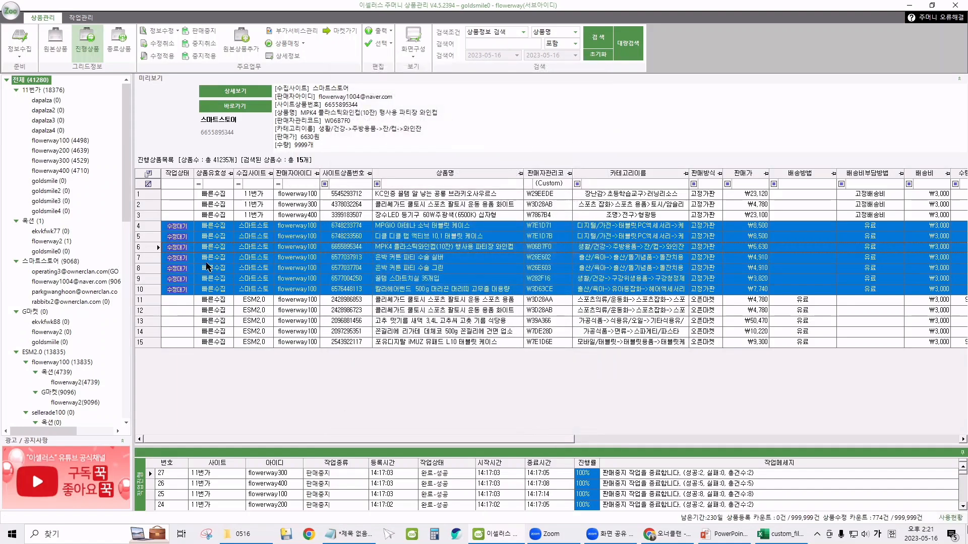
Try to bulk-edit the 배송정보 of the five ESM2.0 products.
{"action": "left_click_drag", "start_coordinate": [252, 303], "coordinate": [479, 384]}
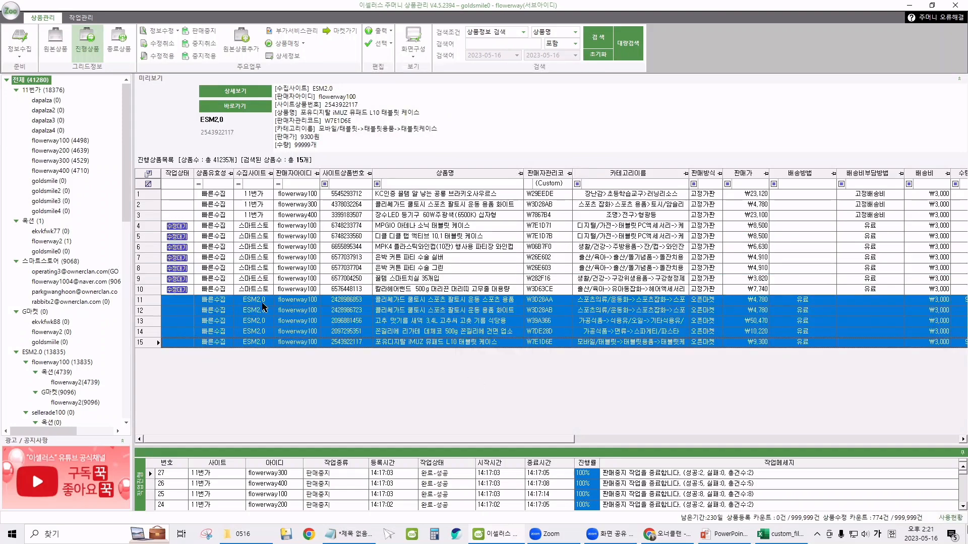
{"action": "right_click", "coordinate": [263, 306]}
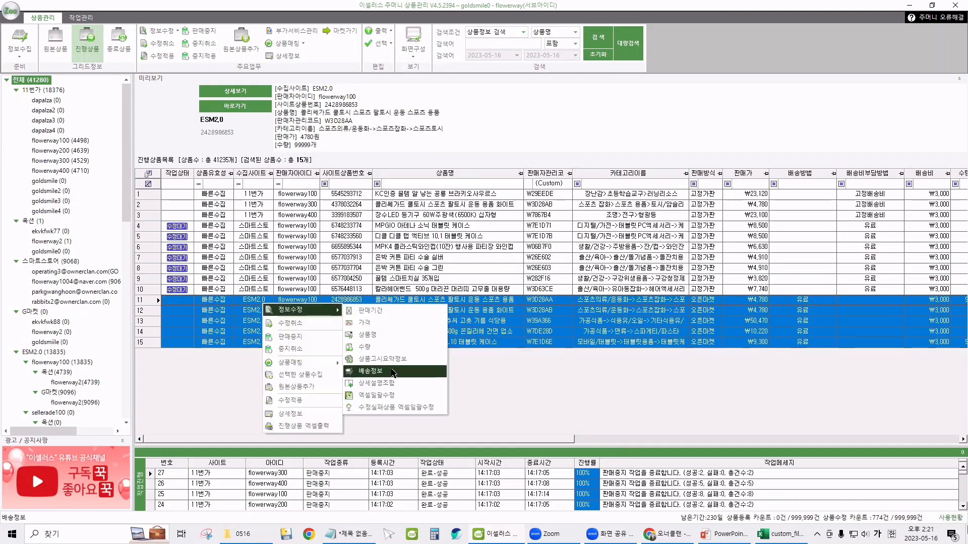
{"action": "left_click", "coordinate": [395, 368]}
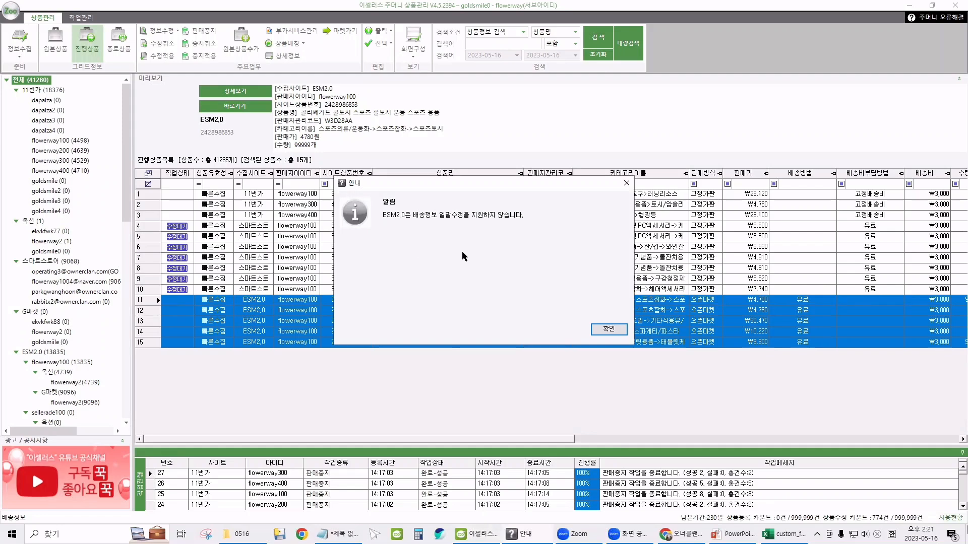
{"action": "left_click", "coordinate": [609, 331]}
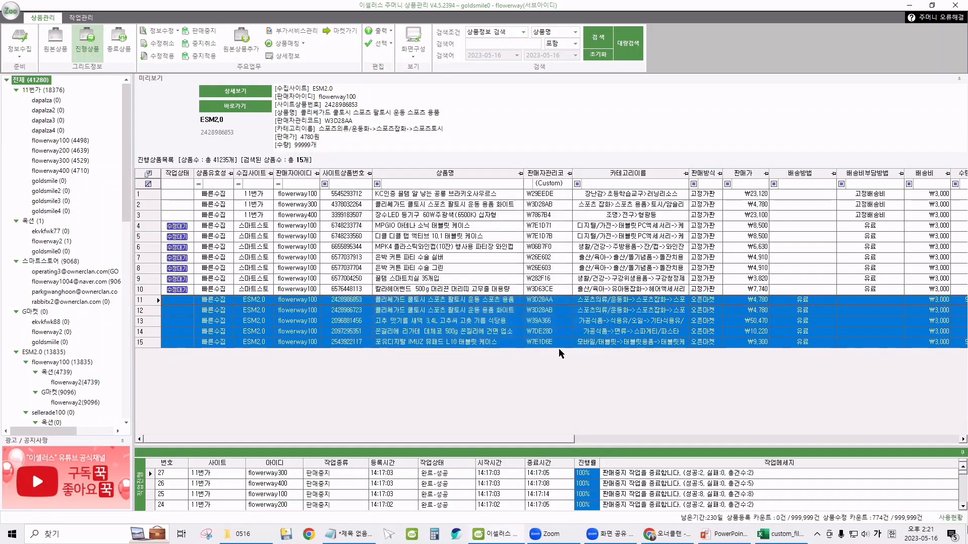
{"action": "left_click", "coordinate": [346, 322]}
For the 11번가 product W29EEDE, set 배송비 and 반품배송비 to 3500 and 교환배송비 to 7000, and save the change.
{"action": "left_click", "coordinate": [273, 195]}
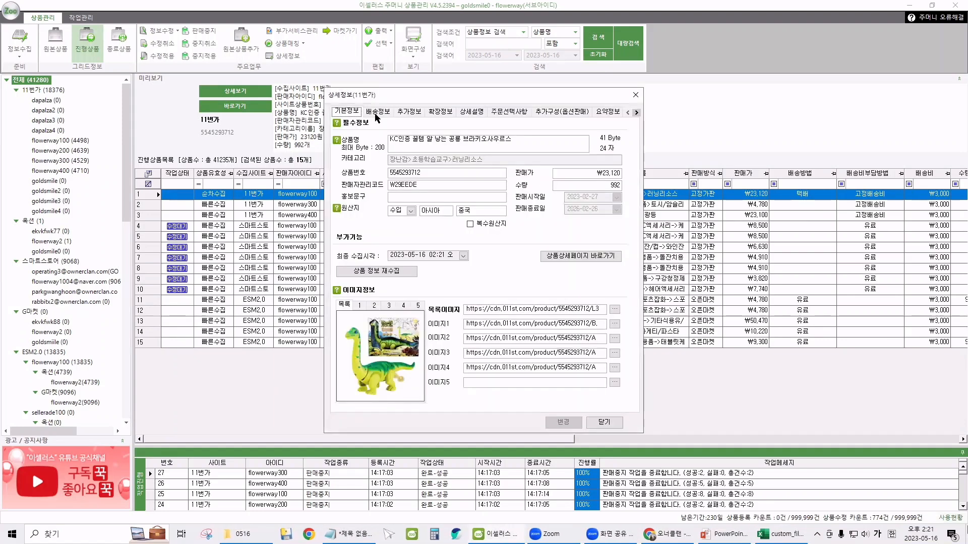
{"action": "left_click", "coordinate": [376, 114]}
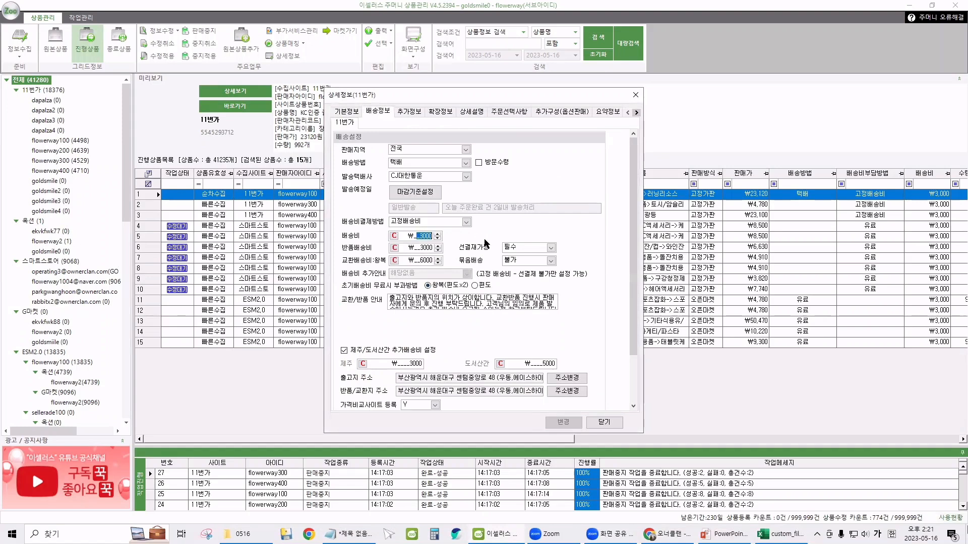
{"action": "type", "text": "35"}
{"action": "type", "text": "3500"}
{"action": "key", "text": "Tab"}
{"action": "type", "text": "7000"}
{"action": "left_click", "coordinate": [563, 422]}
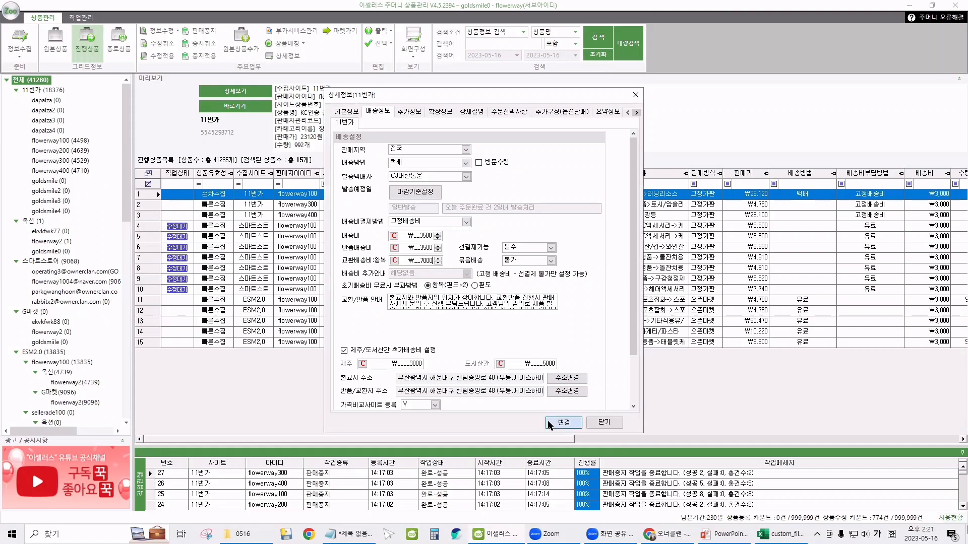
For the 11번가 product W3D28AB, set 배송비 and 반품배송비 to 3500 and 교환배송비 to 7000, and save the change.
{"action": "left_click", "coordinate": [255, 207]}
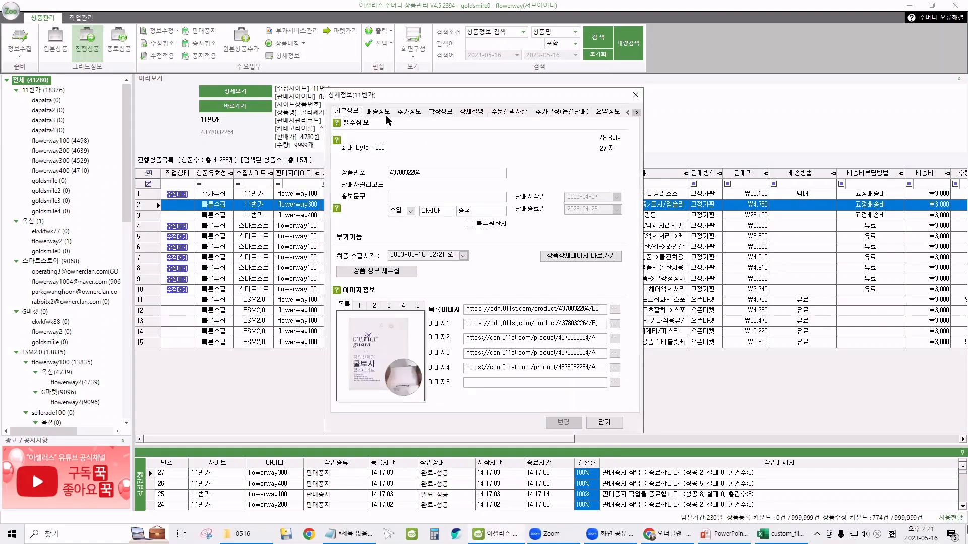
{"action": "left_click", "coordinate": [379, 112]}
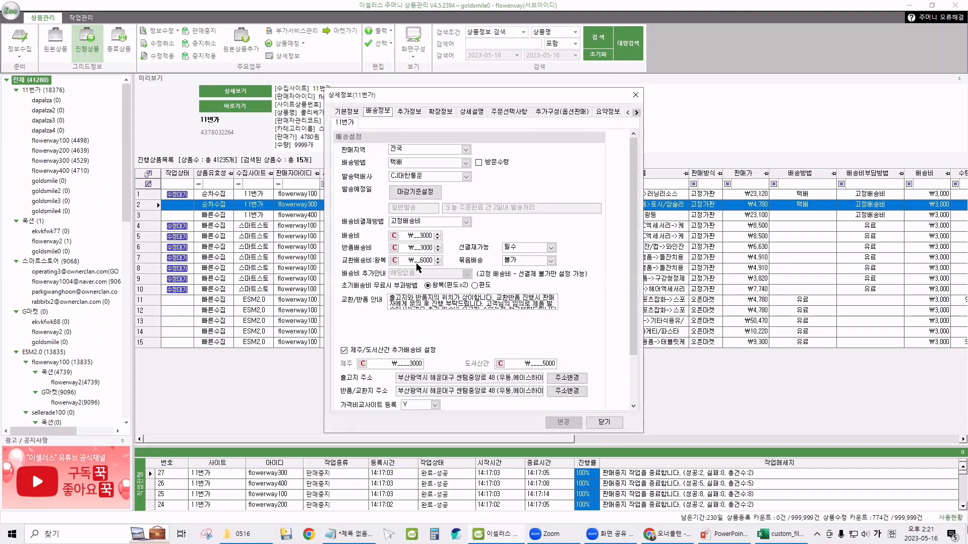
{"action": "left_click_drag", "start_coordinate": [414, 235], "coordinate": [537, 255]}
{"action": "type", "text": "35"}
{"action": "key", "text": "Tab"}
{"action": "type", "text": "35"}
{"action": "key", "text": "Tab"}
{"action": "type", "text": "7"}
{"action": "left_click", "coordinate": [563, 421]}
{"action": "left_click", "coordinate": [550, 328]}
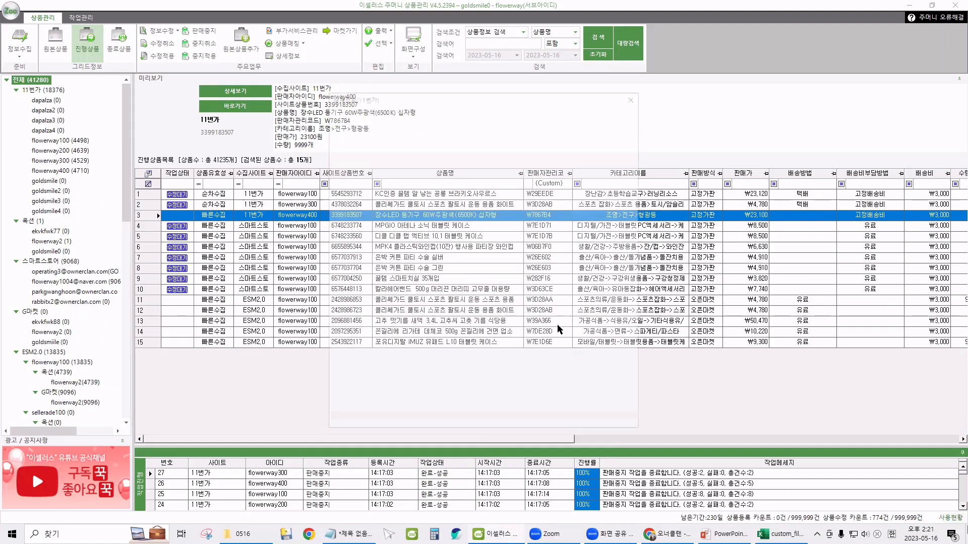
Update the delivery fees in the 배송정보 of the 11번가 product W7867B4 and save the change.
{"action": "double_click", "coordinate": [479, 215]}
{"action": "left_click", "coordinate": [377, 111]}
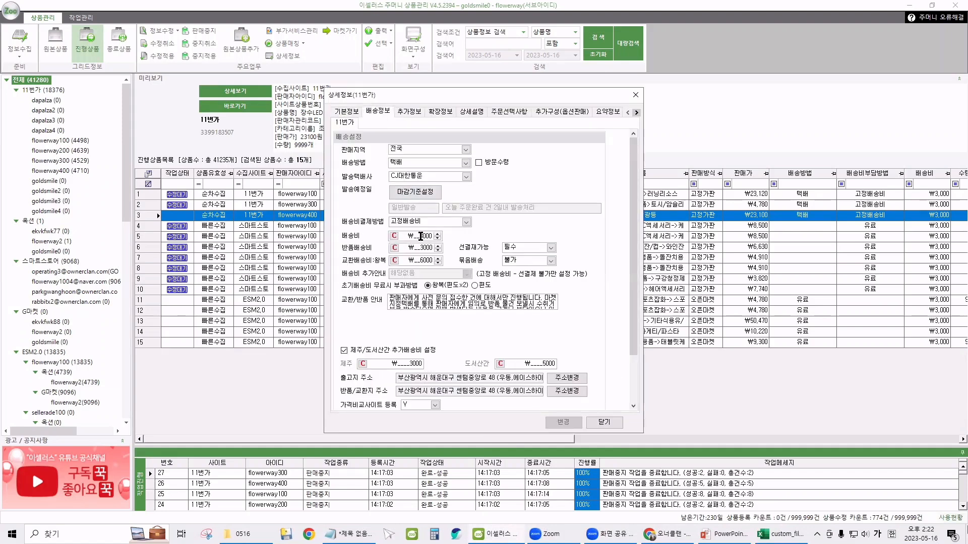
{"action": "left_click", "coordinate": [570, 422]}
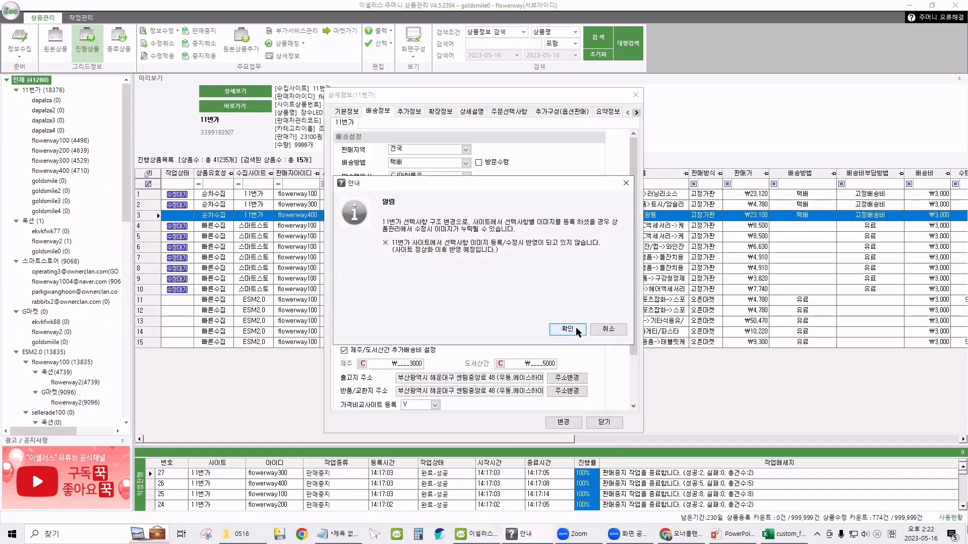
{"action": "left_click", "coordinate": [567, 329]}
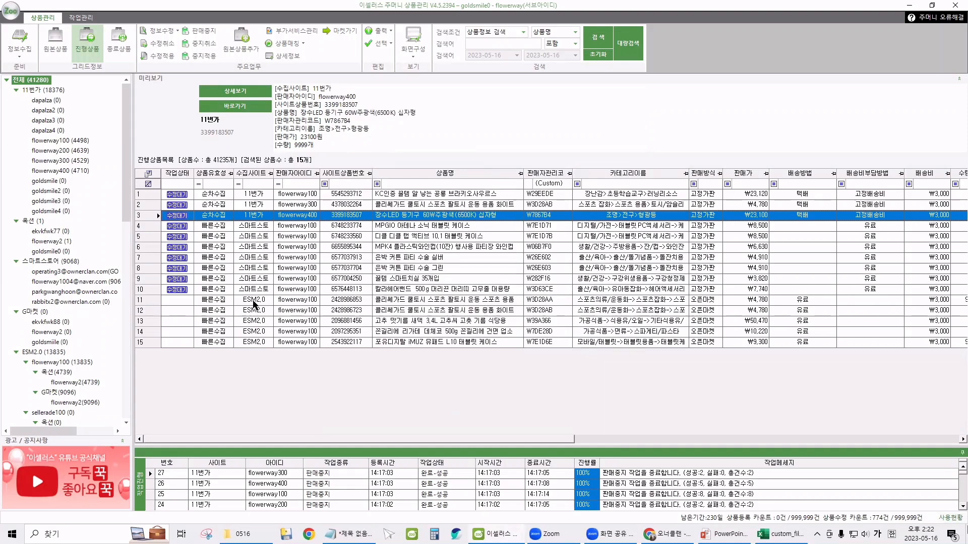
For the ESM2.0 product W3D28AA, set 배송비 and 반품/교환 배송비 to 3500 and save the change.
{"action": "double_click", "coordinate": [254, 301]}
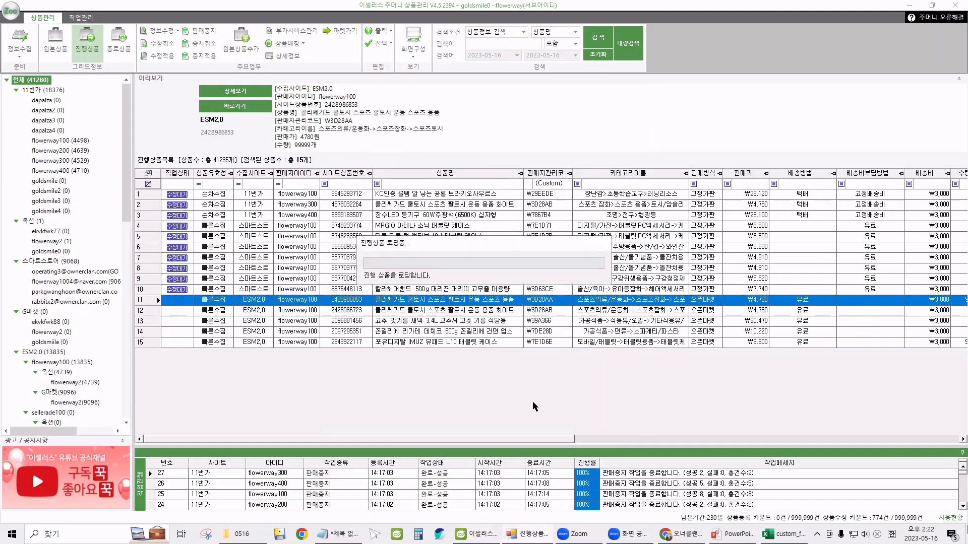
{"action": "left_click", "coordinate": [382, 111]}
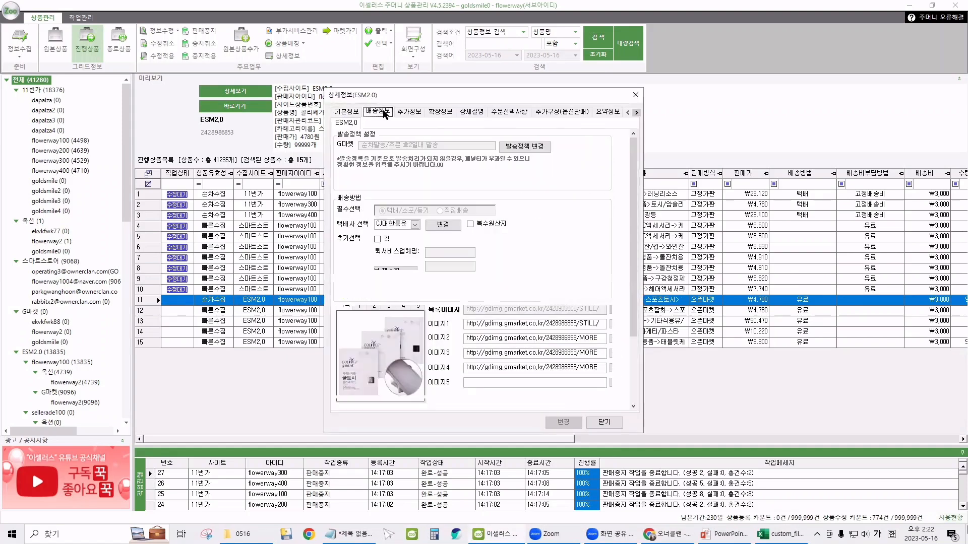
{"action": "left_click_drag", "start_coordinate": [631, 222], "coordinate": [633, 291]}
{"action": "type", "text": "3500"}
{"action": "left_click", "coordinate": [587, 338]}
{"action": "type", "text": "3500"}
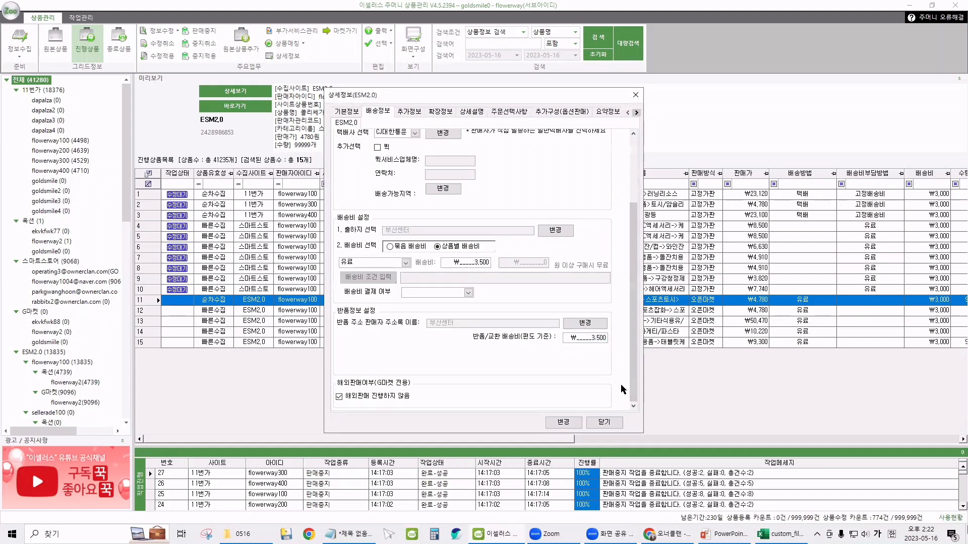
{"action": "left_click", "coordinate": [565, 422]}
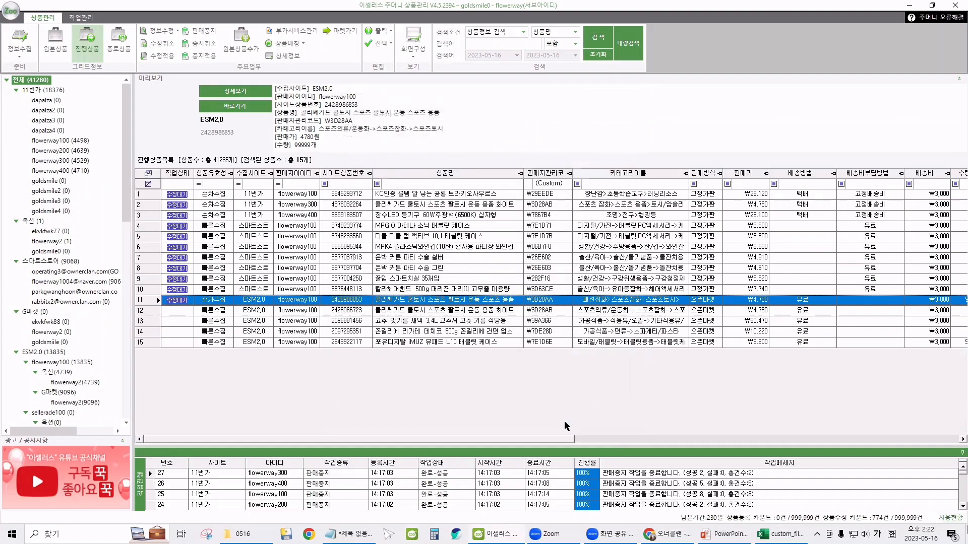
Apply the pending modifications with 수정적용 to the listed products.
{"action": "left_click_drag", "start_coordinate": [210, 199], "coordinate": [210, 346]}
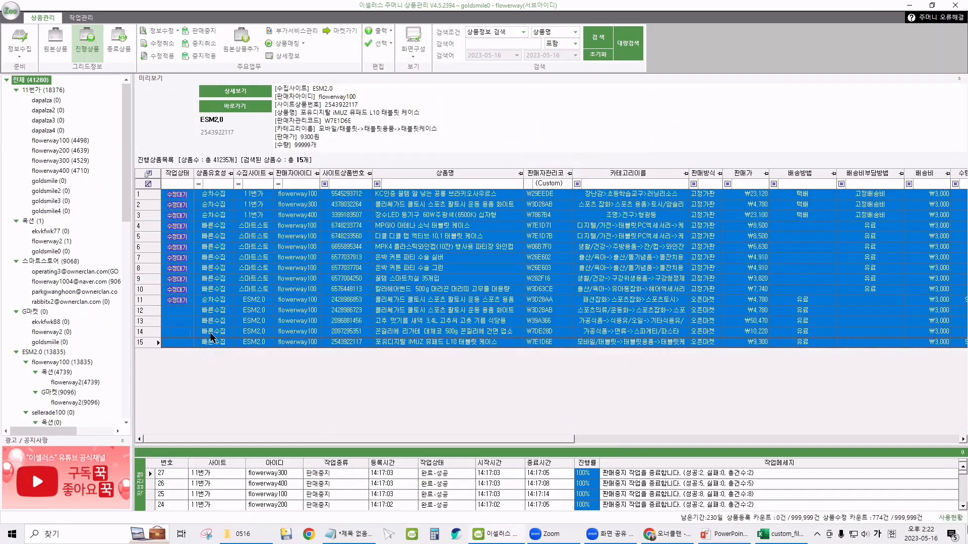
{"action": "left_click", "coordinate": [234, 280]}
{"action": "left_click", "coordinate": [162, 56]}
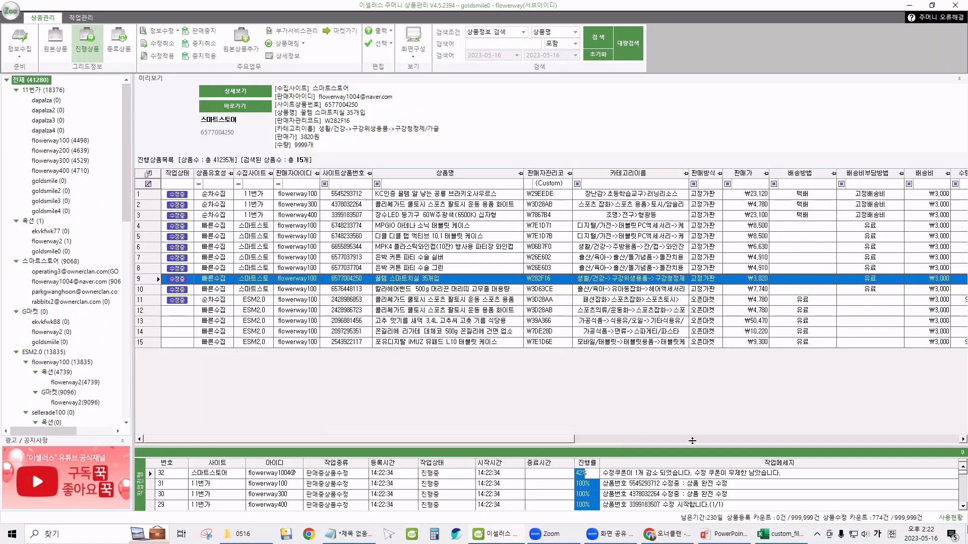
Switch to the Excel change list and examine the 변경전 and 변경후 fees of the 배송비 인상 products.
{"action": "left_click", "coordinate": [781, 535]}
{"action": "left_click_drag", "start_coordinate": [65, 371], "coordinate": [514, 432]}
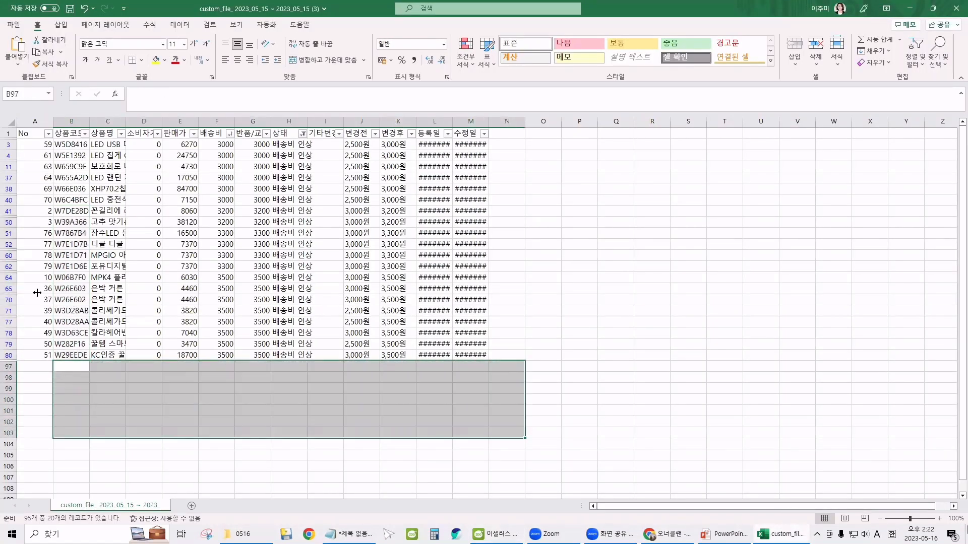
{"action": "left_click", "coordinate": [368, 310]}
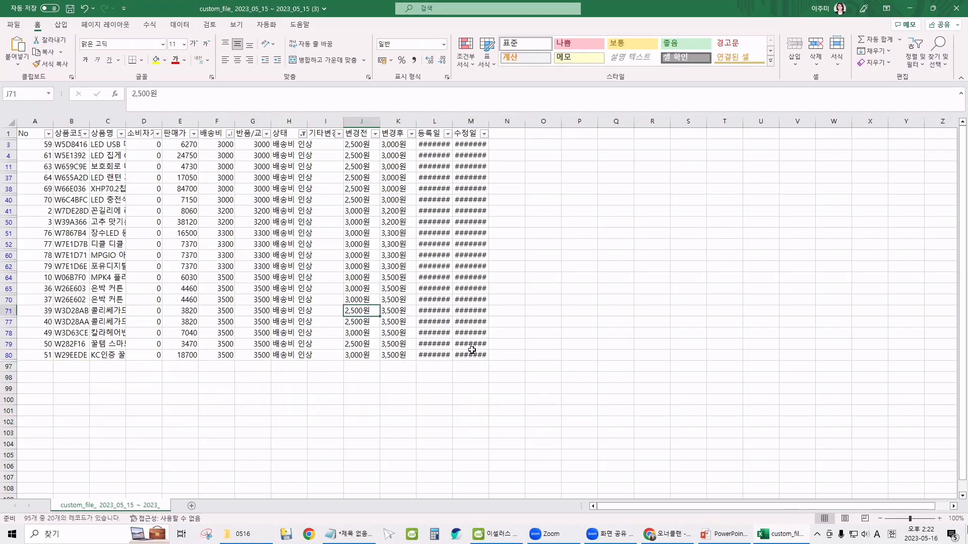